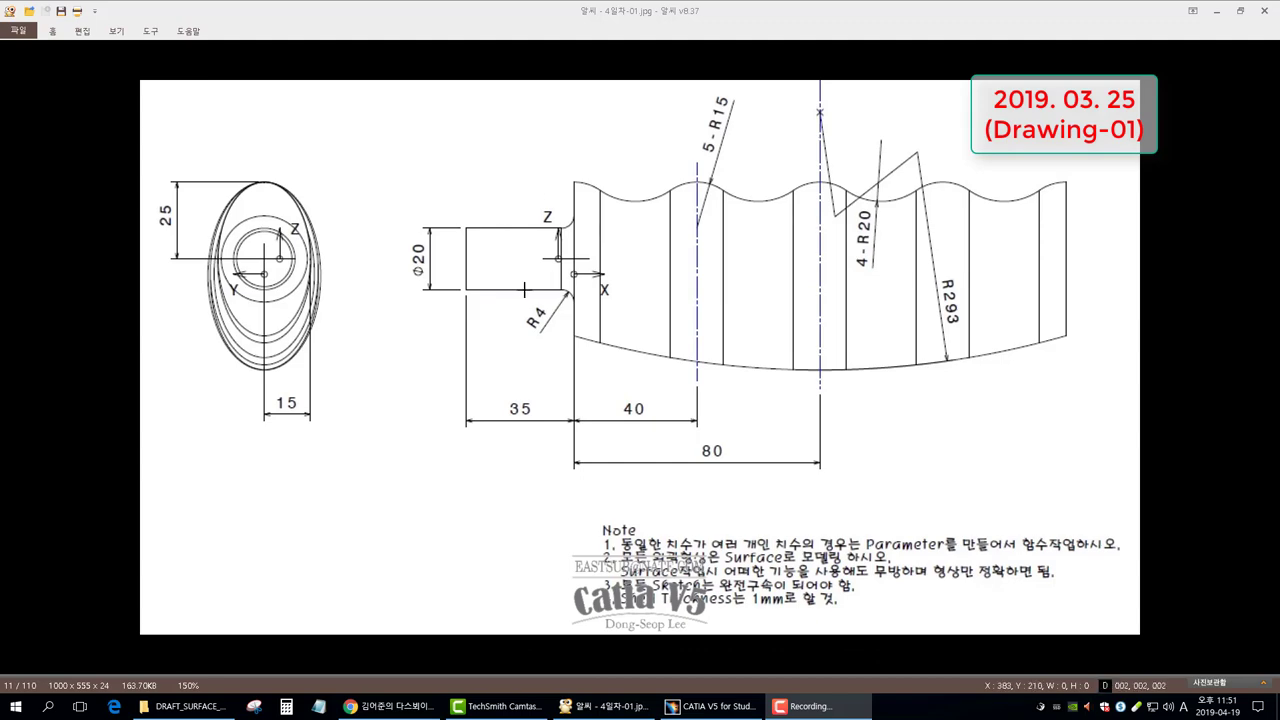
Step: Check the reference drawing, then create a centre-and-radius circle at the absolute axis system's origin, supported on its YZ plane
click(710, 706)
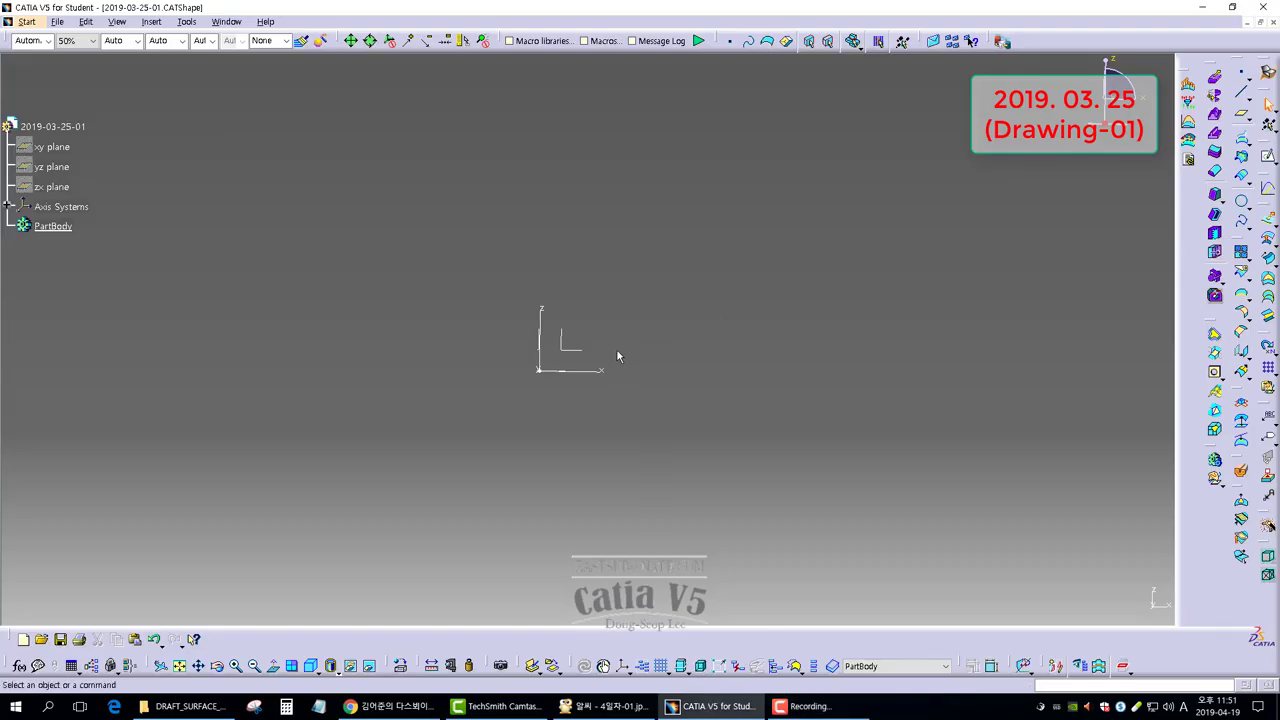
click(617, 706)
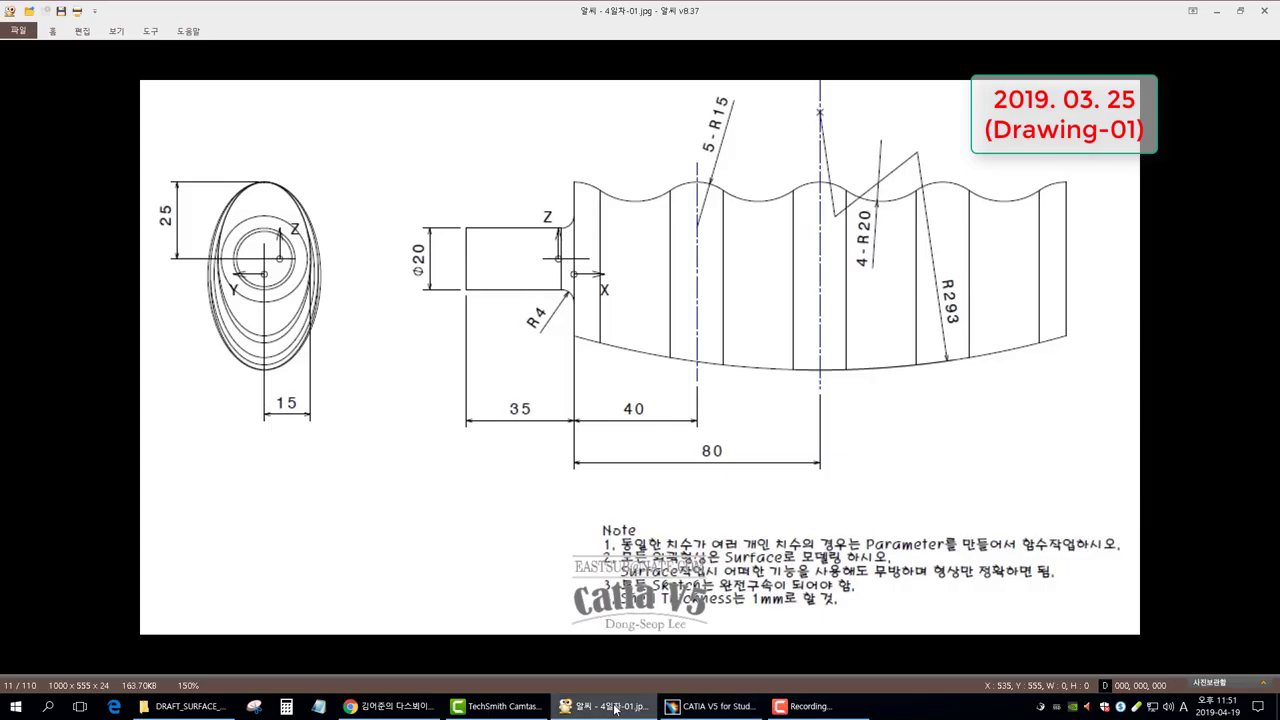
click(700, 706)
middle_drag(490, 366, 685, 365)
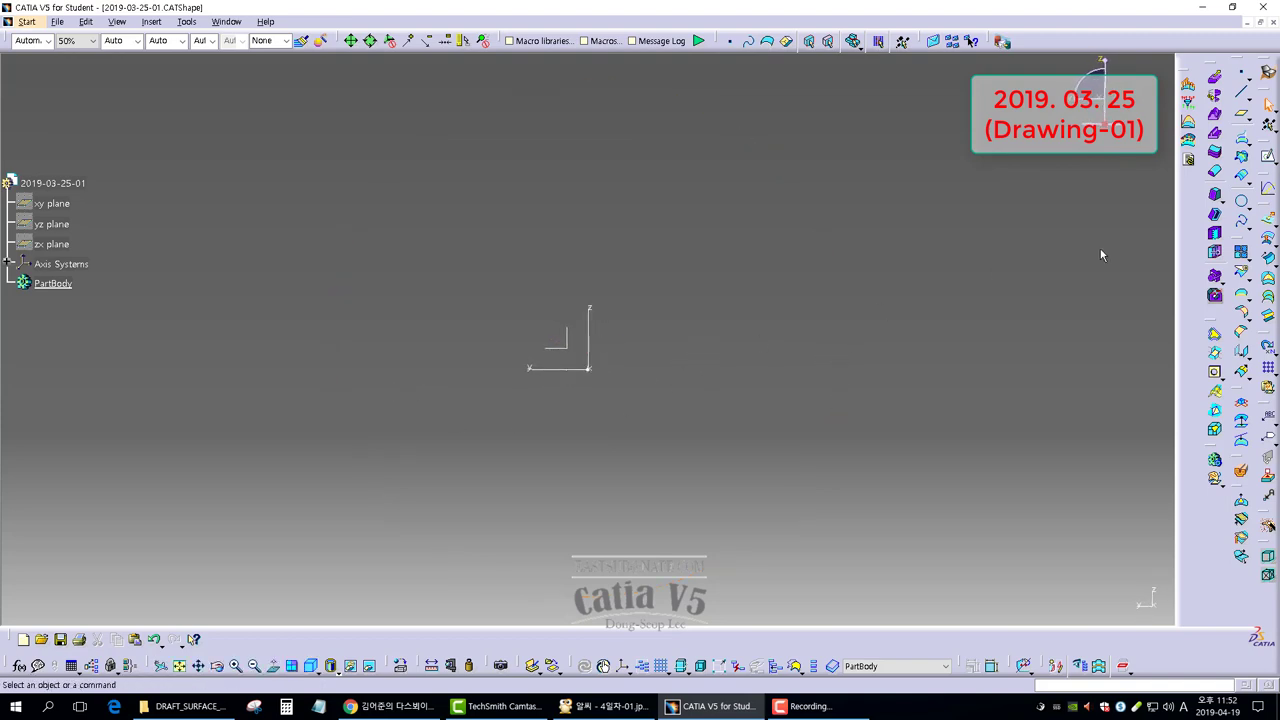
click(1241, 201)
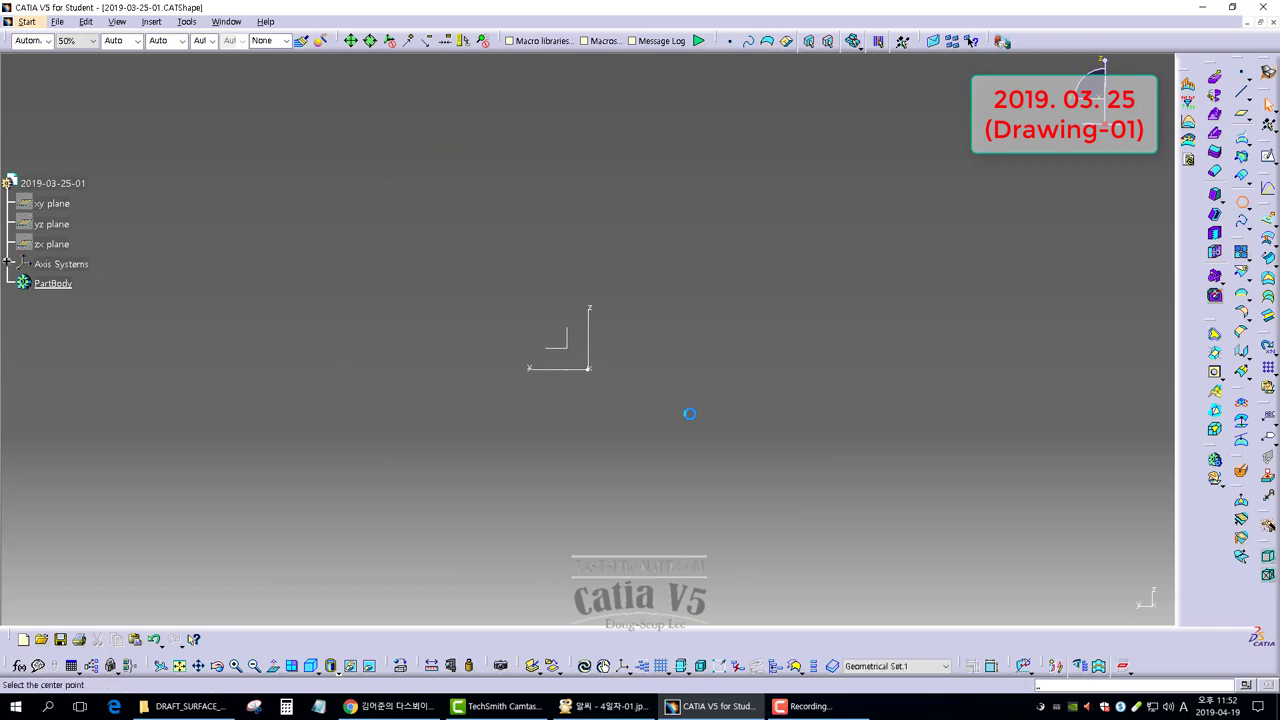
click(585, 366)
click(565, 348)
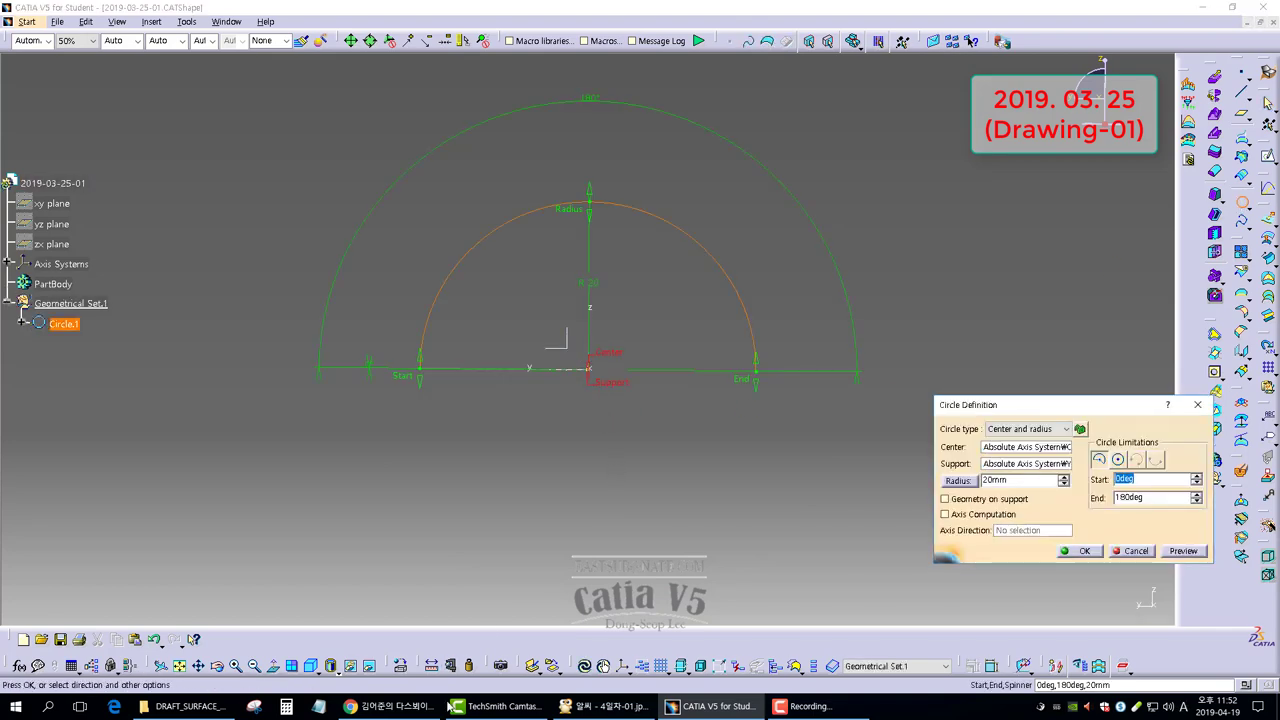
Step: Define the circle by diameter instead of radius, set it to 20 mm per the reference drawing, and make it a whole circle
click(605, 706)
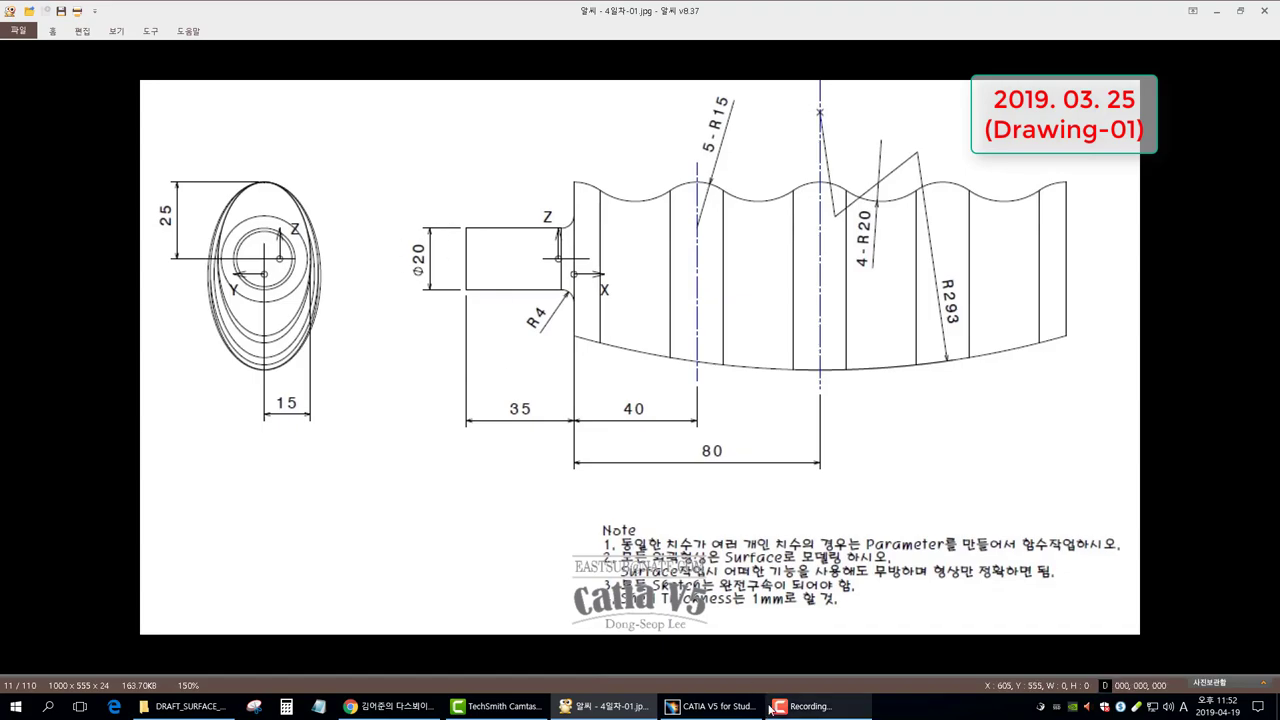
click(713, 706)
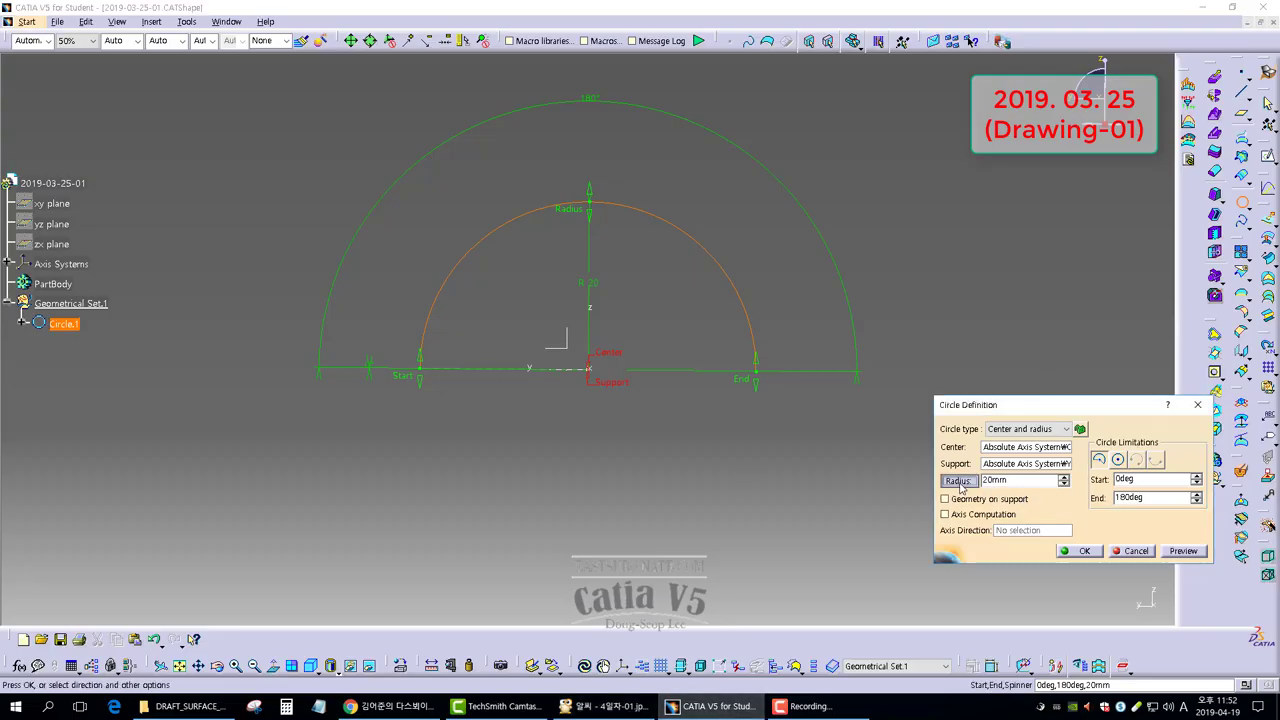
click(957, 480)
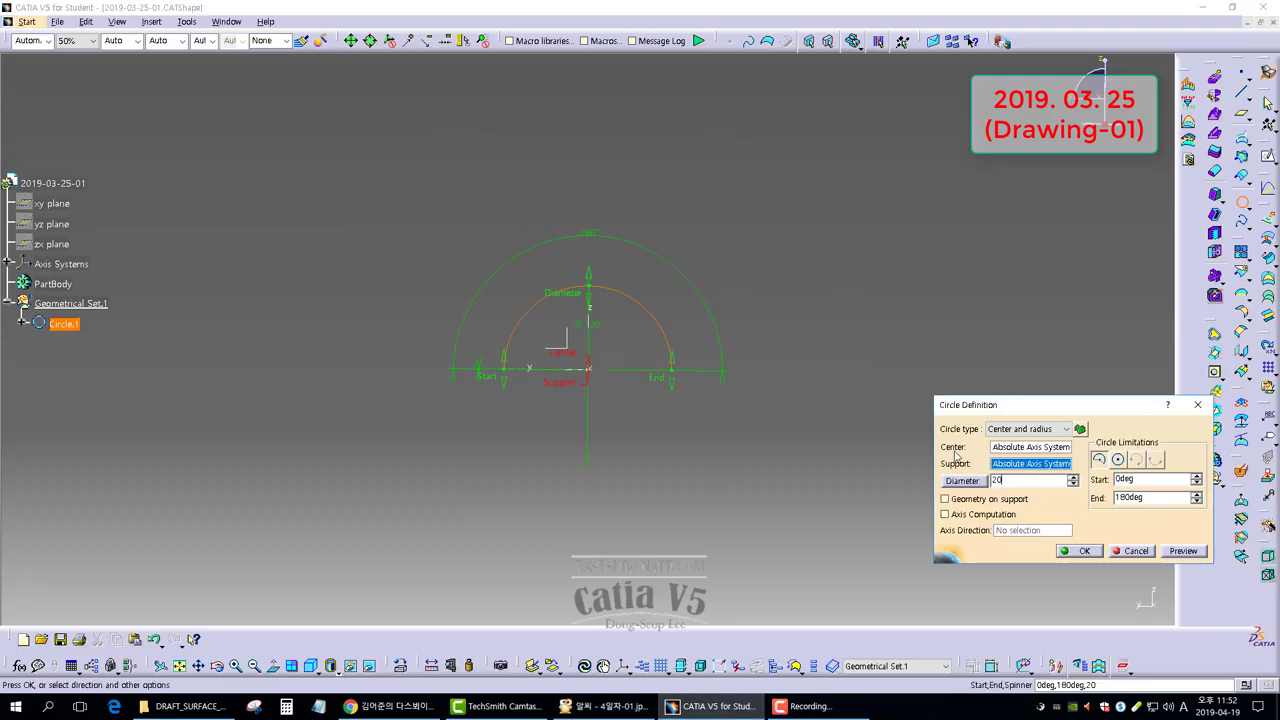
text(20)
click(1118, 459)
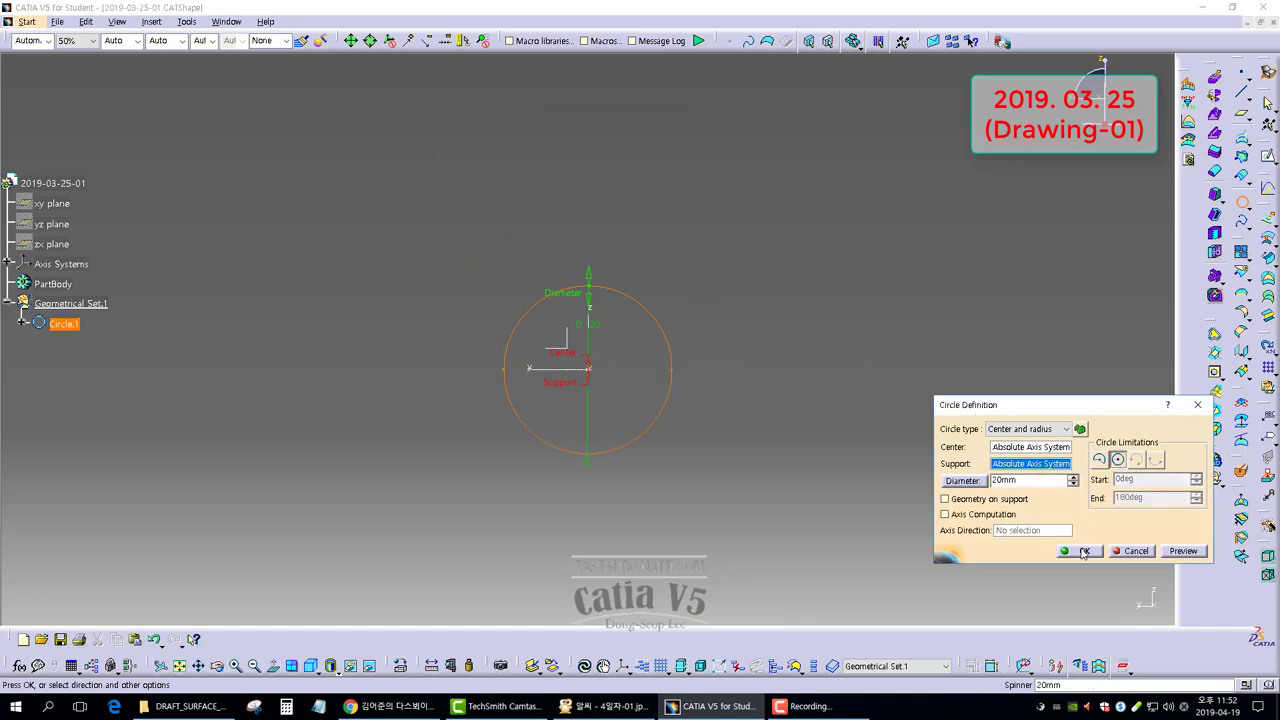
click(1083, 551)
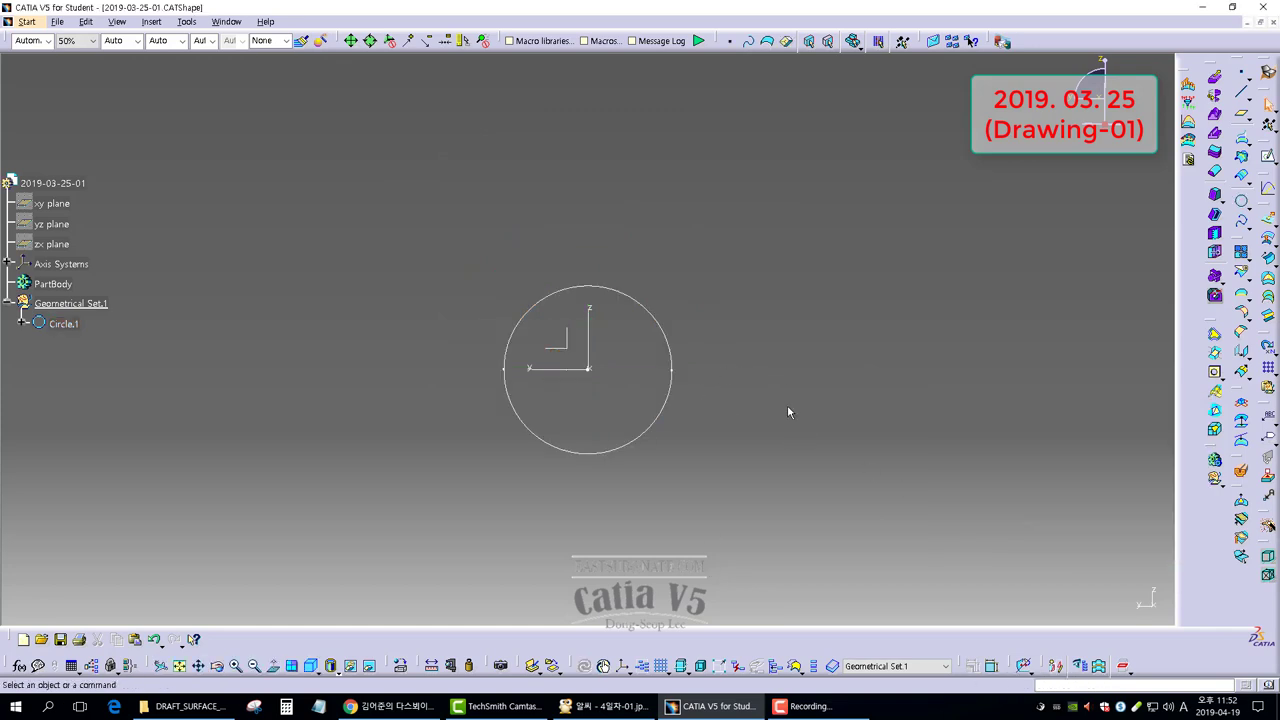
Step: Create a positioned sketch on the axis system's YZ plane with the H direction reversed
click(1268, 160)
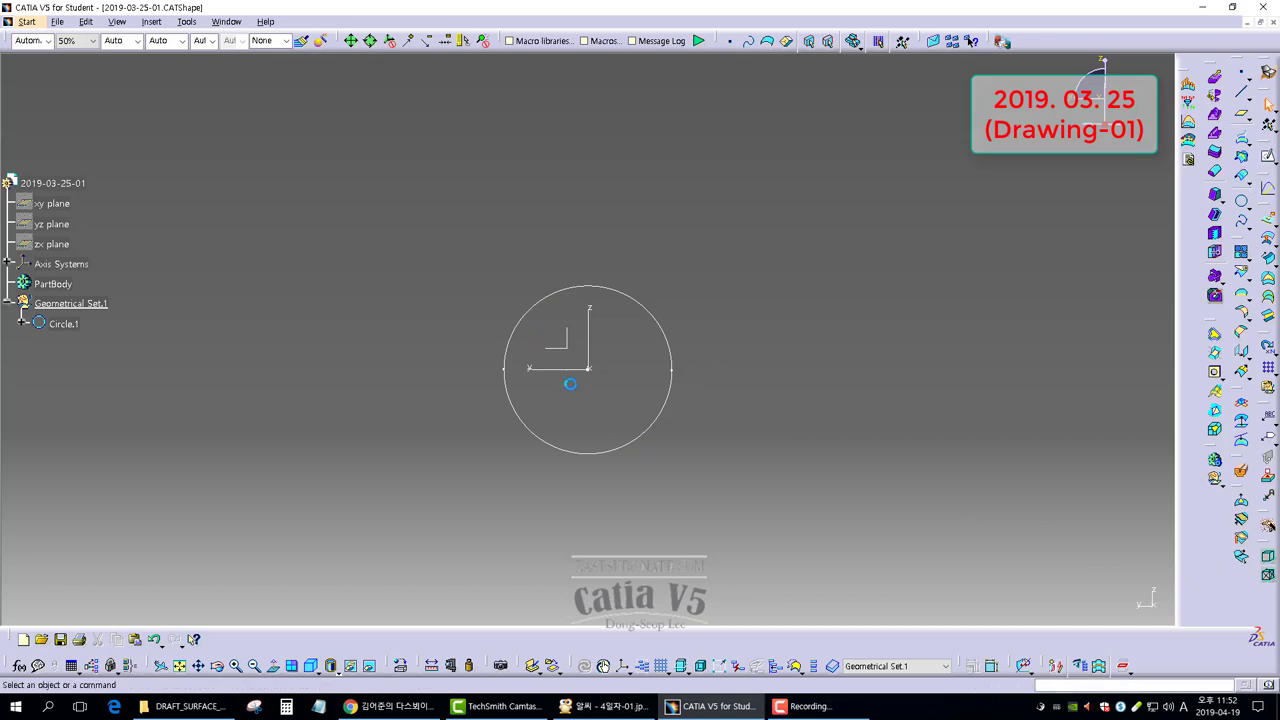
click(573, 355)
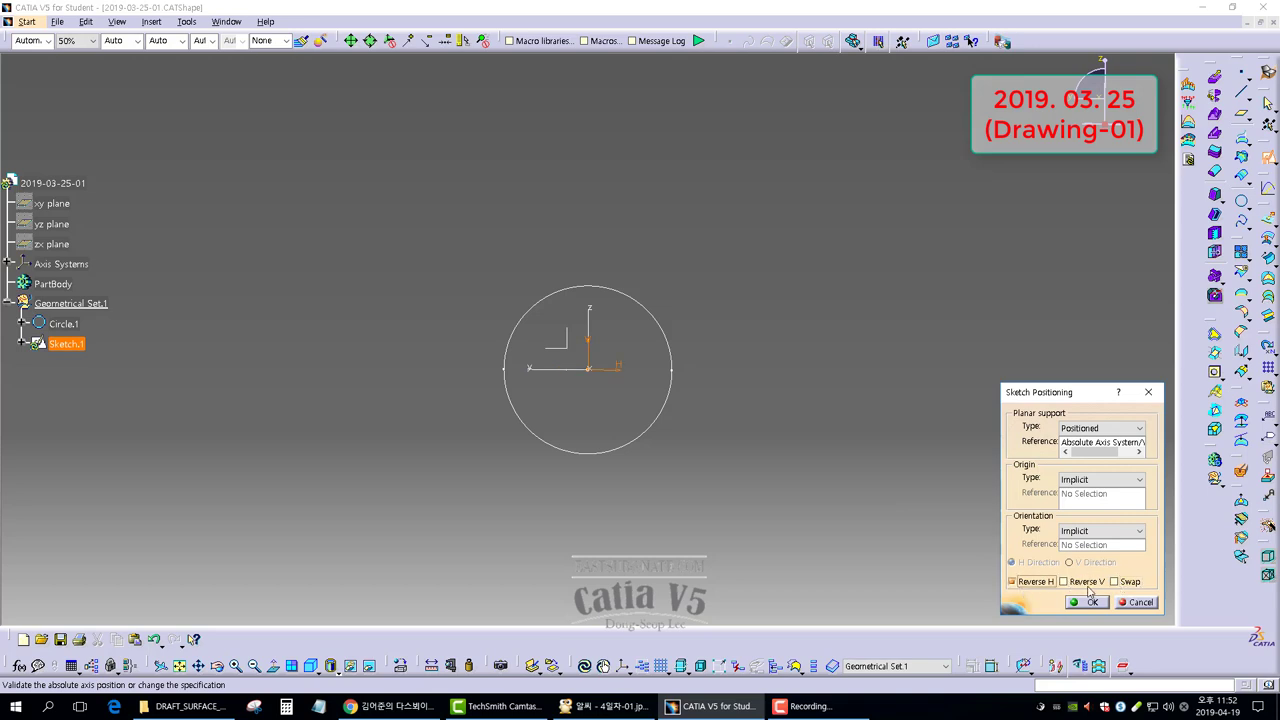
click(1093, 602)
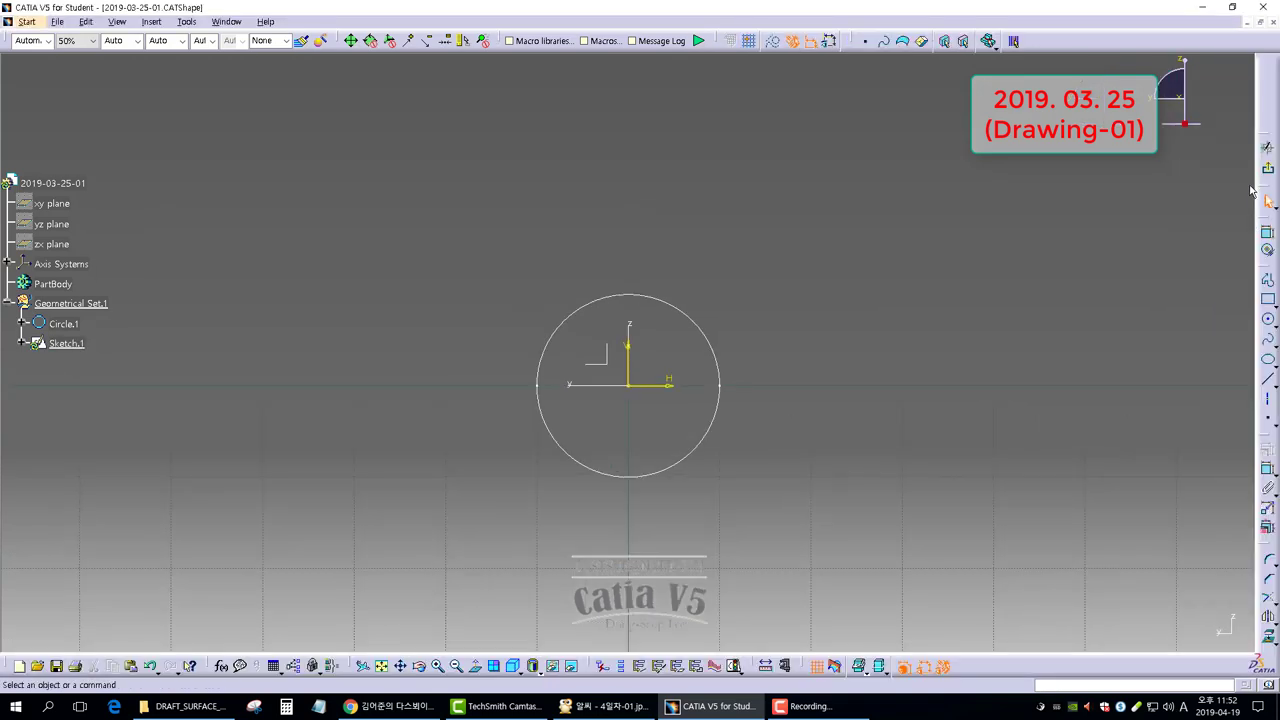
Step: Sketch an upright ellipse centred on the origin, about 27 mm wide and 50 mm tall
click(1268, 362)
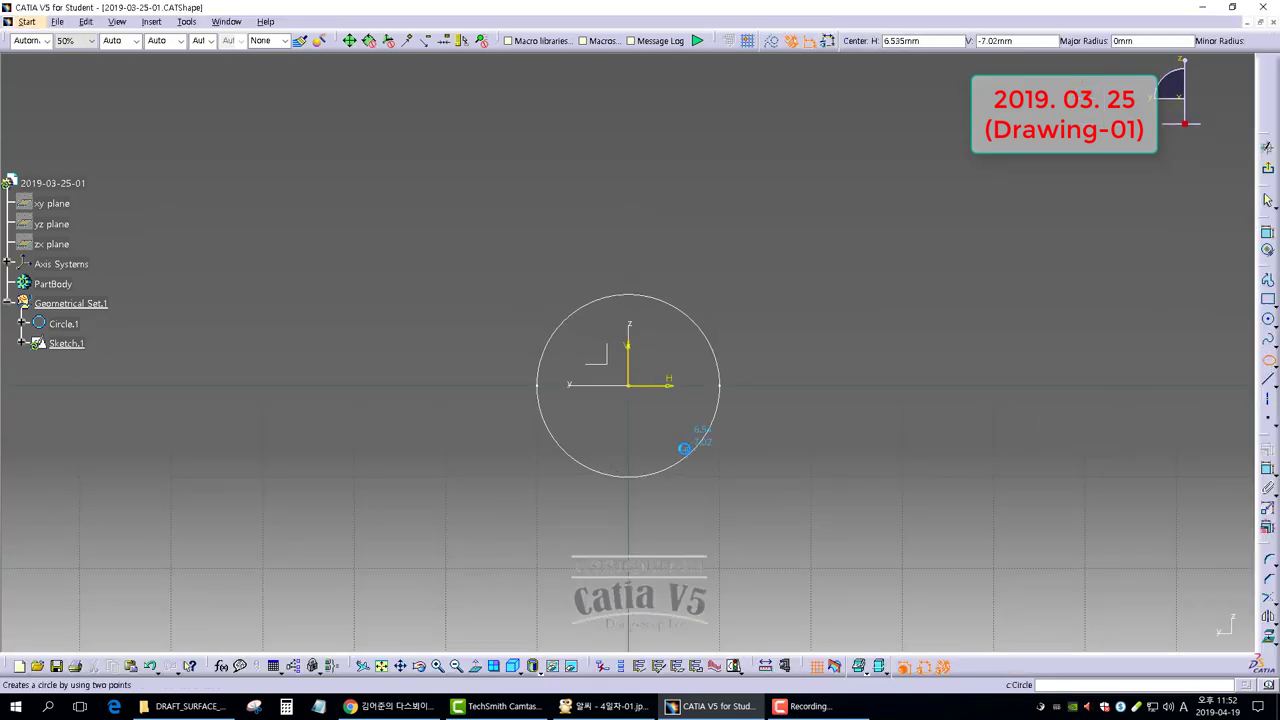
click(632, 386)
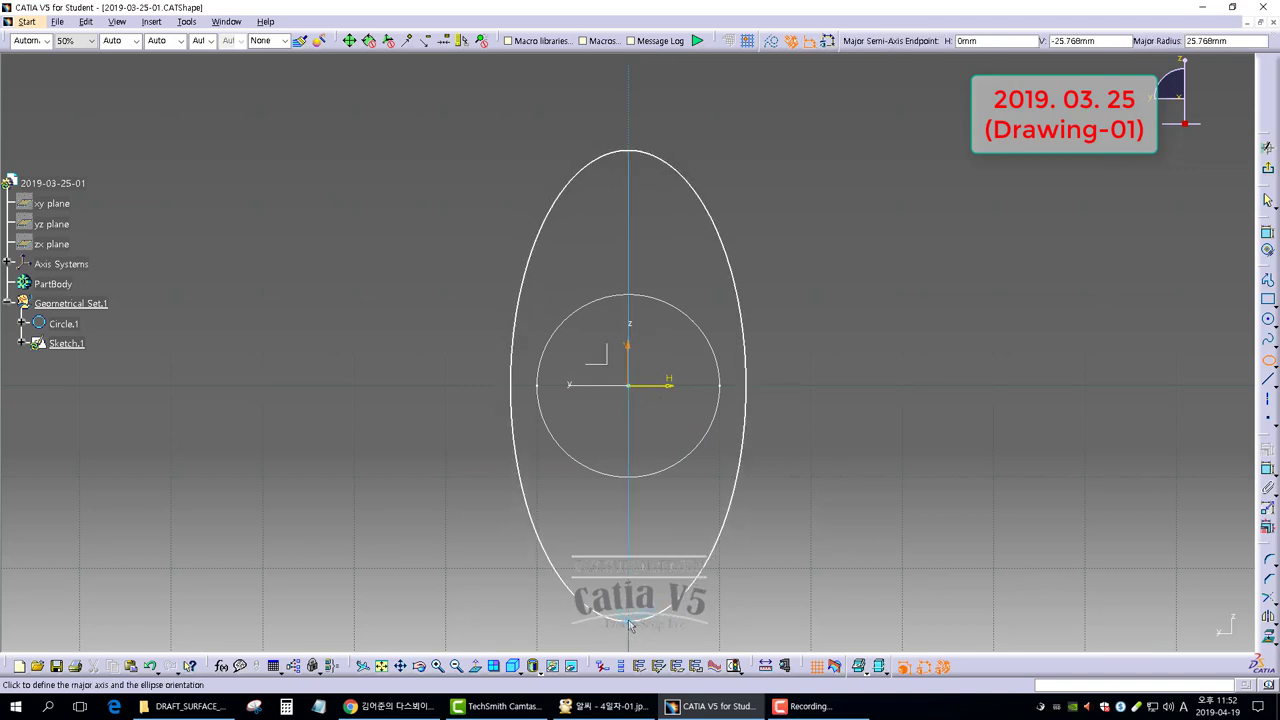
click(754, 381)
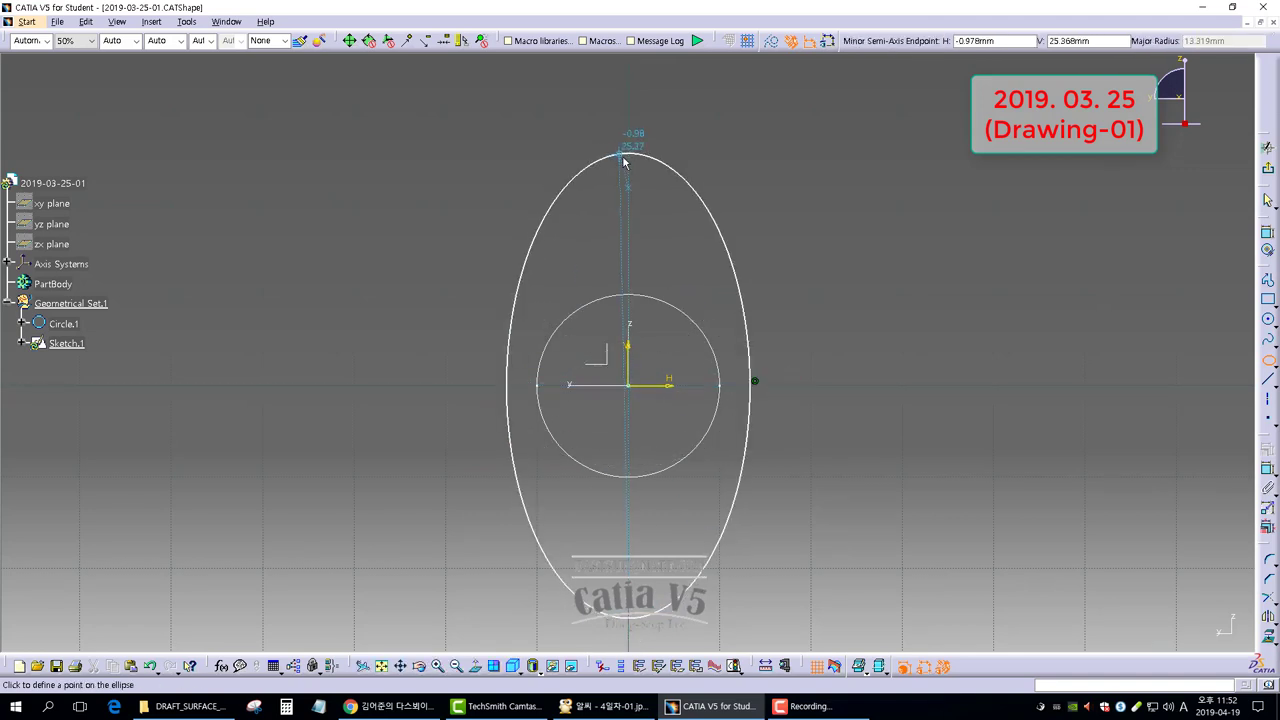
click(628, 158)
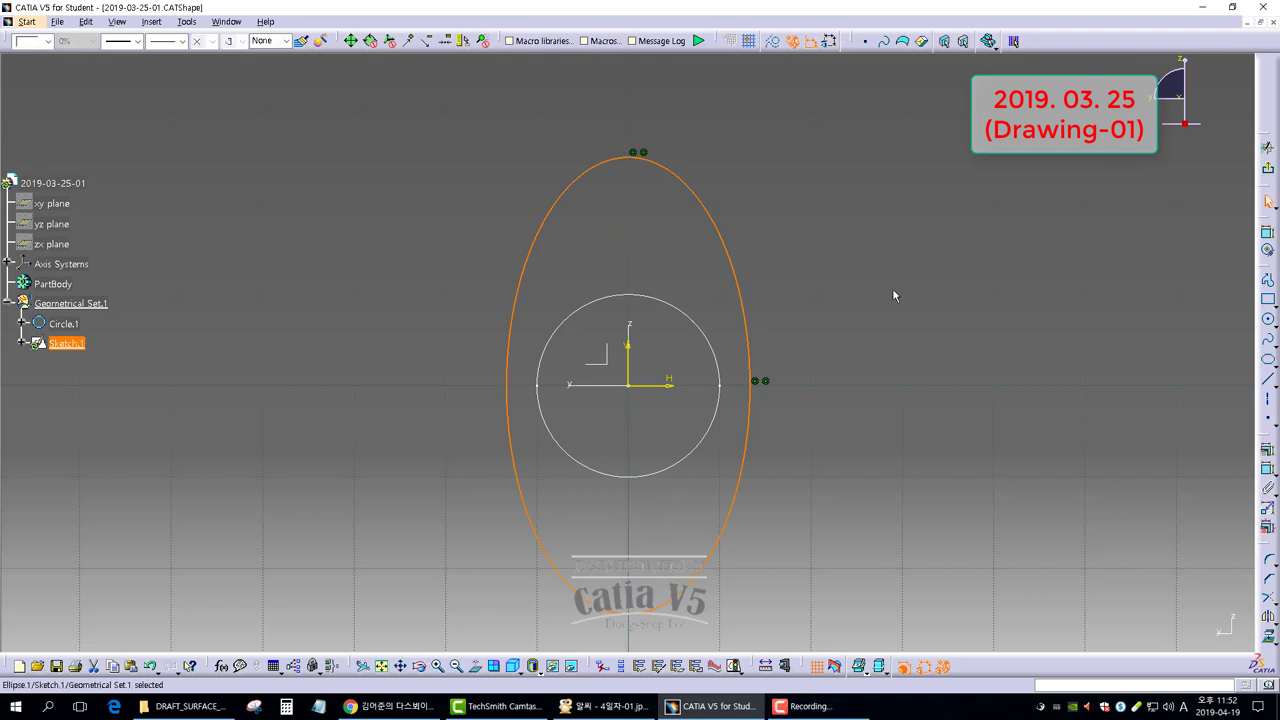
click(894, 294)
Step: Dimension the ellipse's minor axis above it and its major axis beside it
click(1267, 232)
click(752, 425)
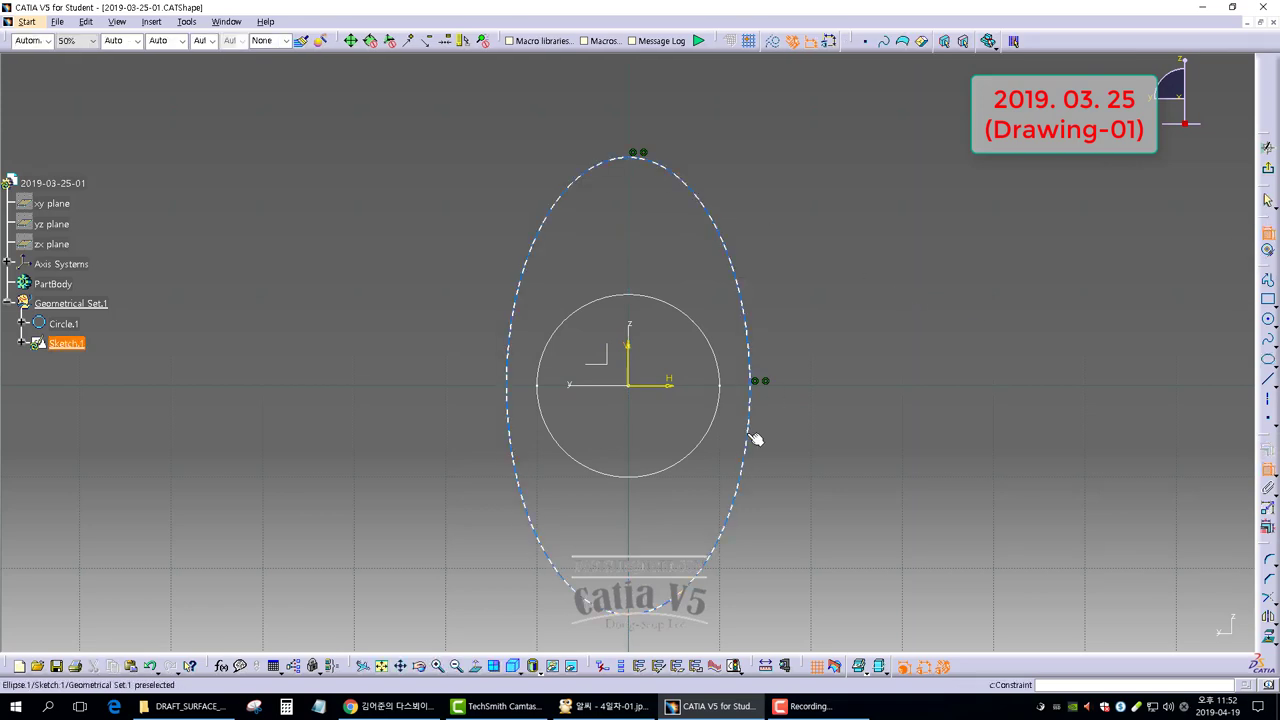
click(636, 111)
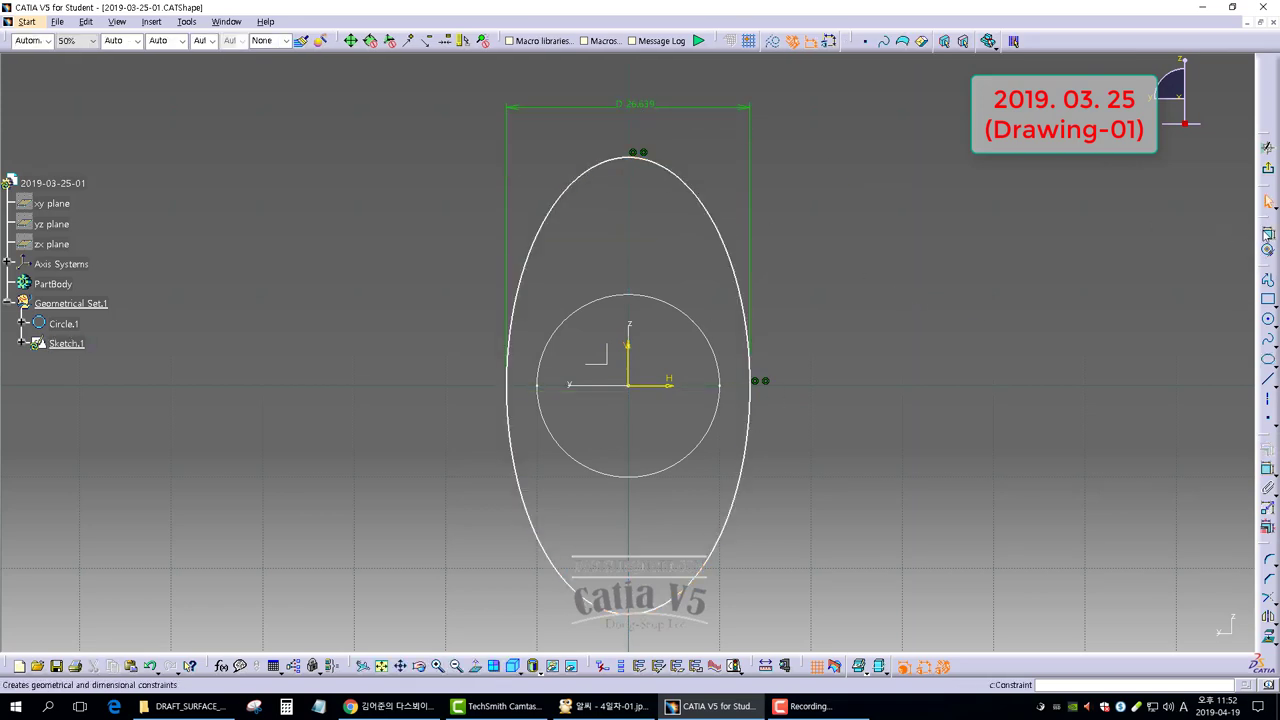
click(744, 282)
right_click(831, 287)
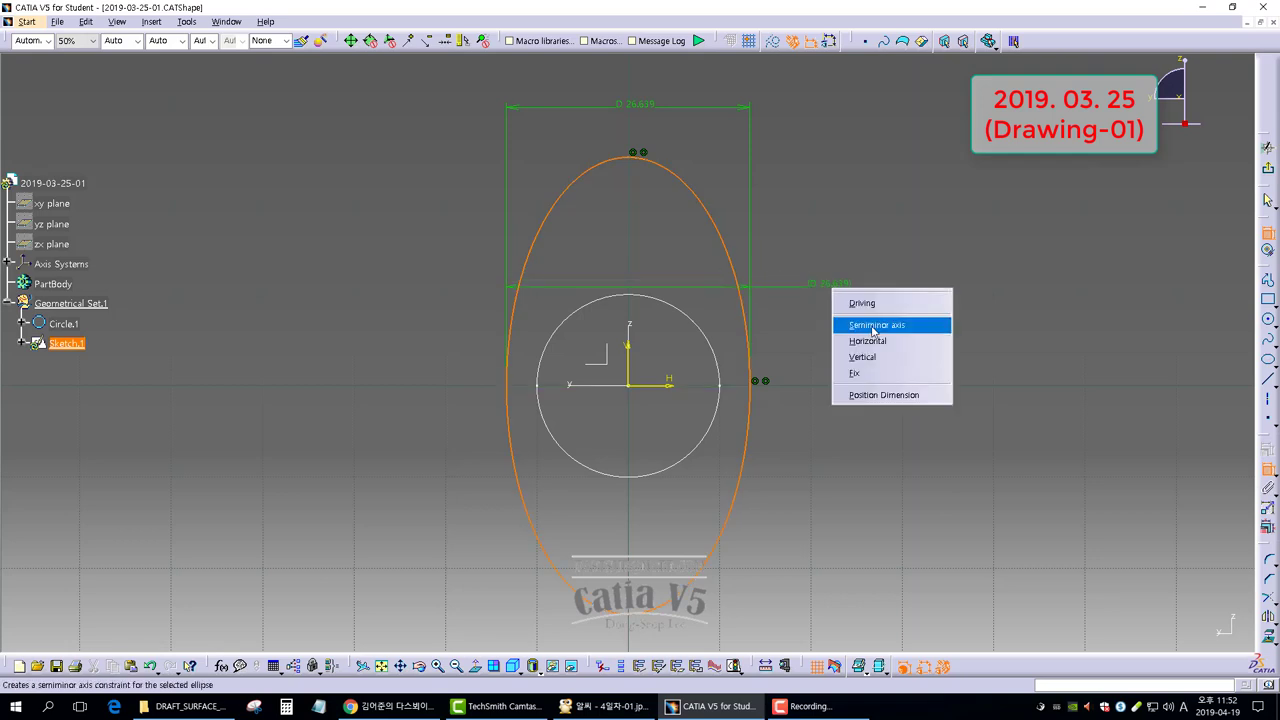
click(858, 323)
click(820, 352)
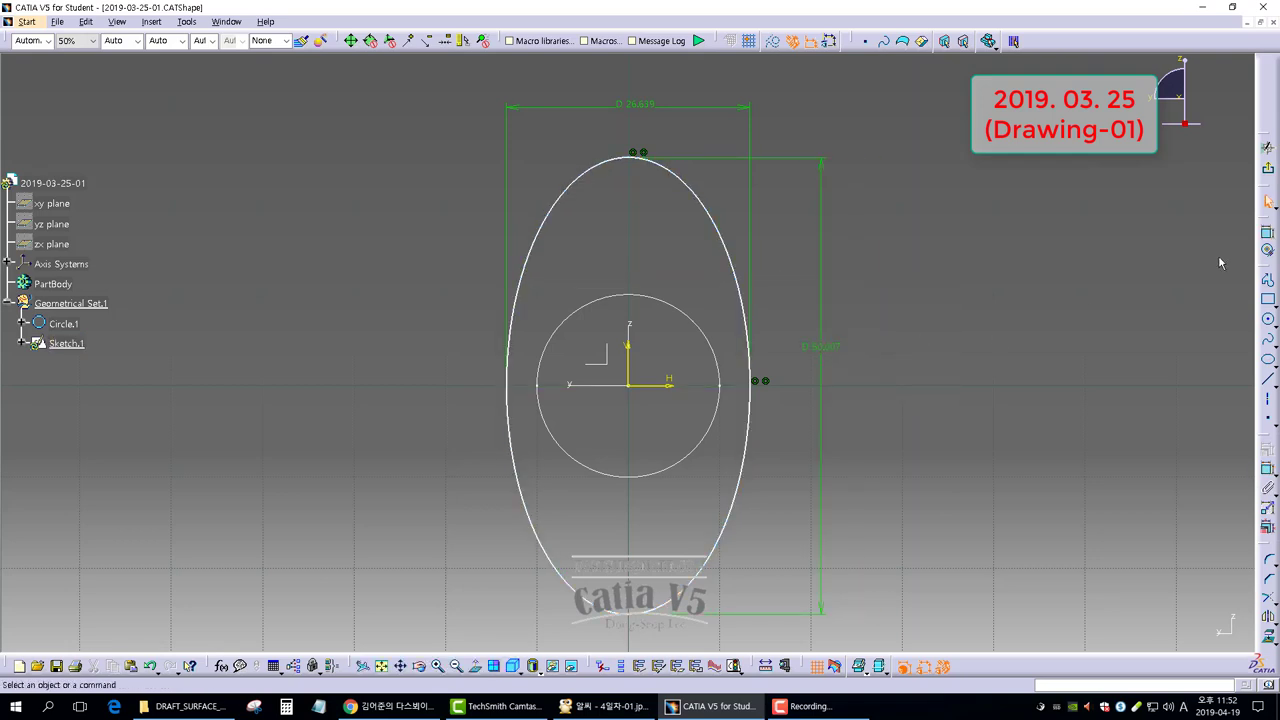
Step: Apply a horizontal constraint to the ellipse to fix its orientation
click(724, 230)
right_click(779, 228)
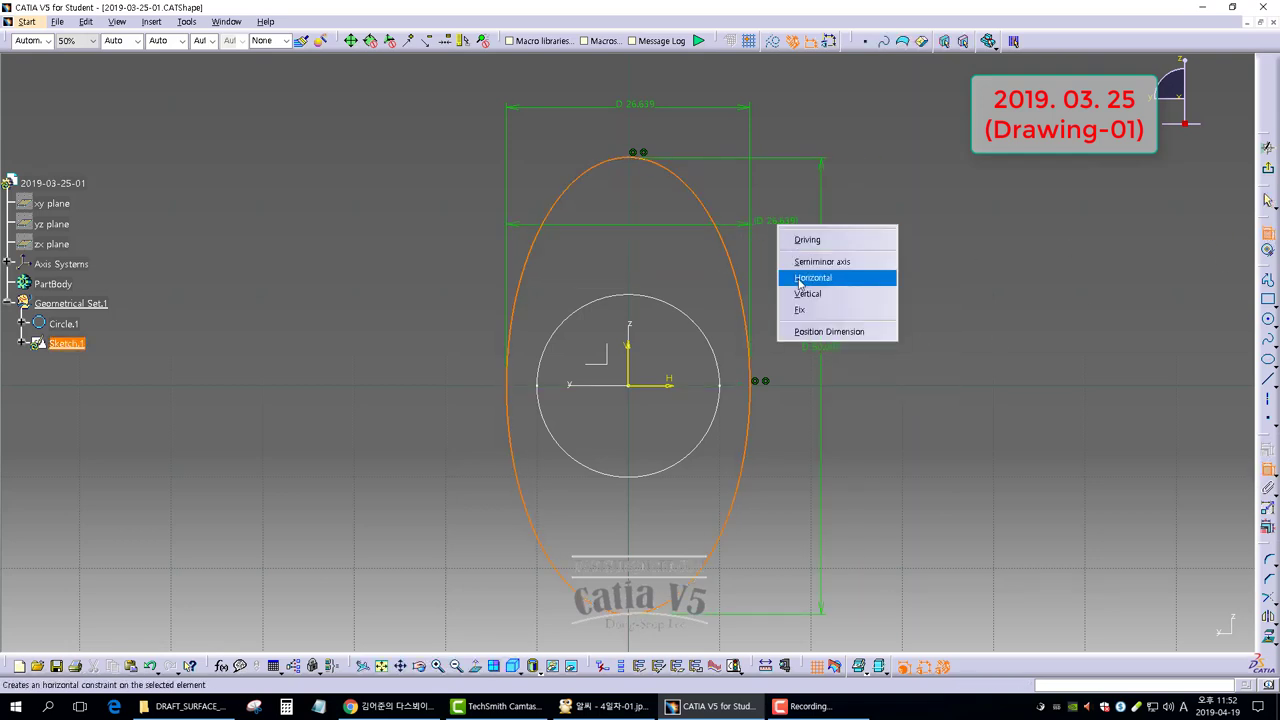
click(812, 277)
middle_drag(570, 380, 539, 447)
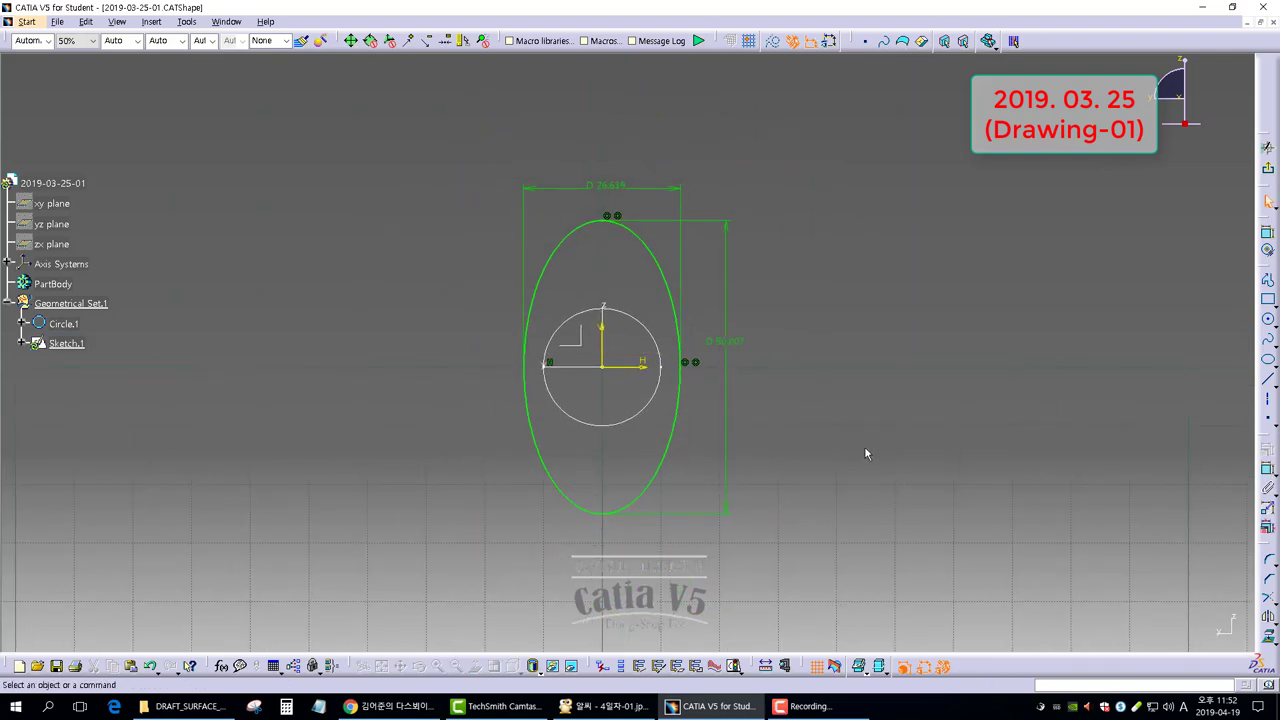
Step: Set the ellipse's width to 30 mm and height to 50 mm per the reference drawing, and exit the sketch
click(605, 706)
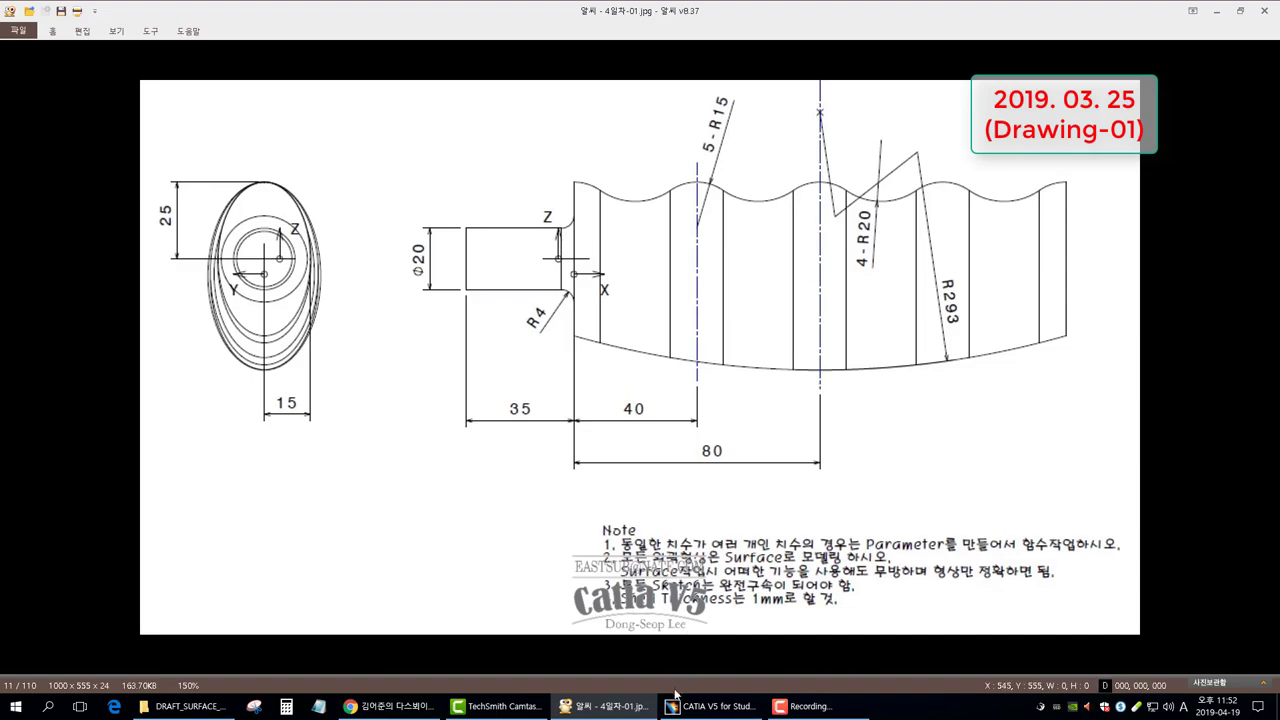
click(708, 708)
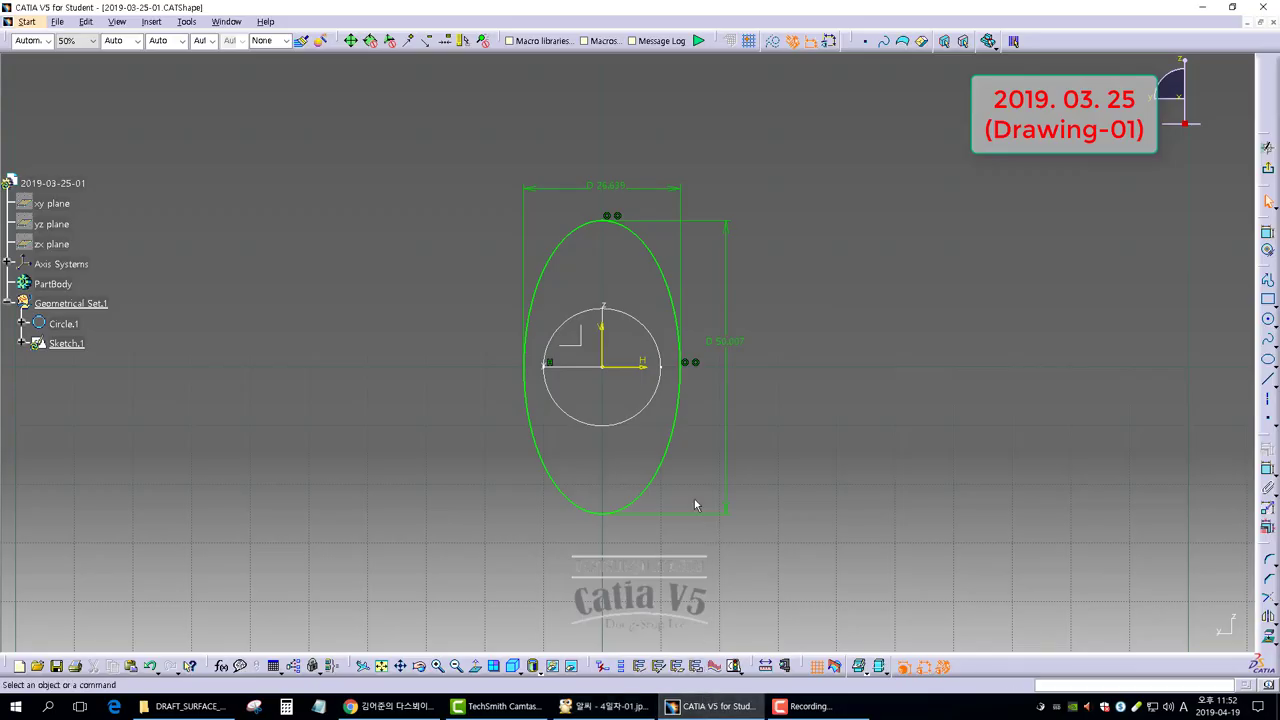
double_click(607, 186)
text(30)
key(Return)
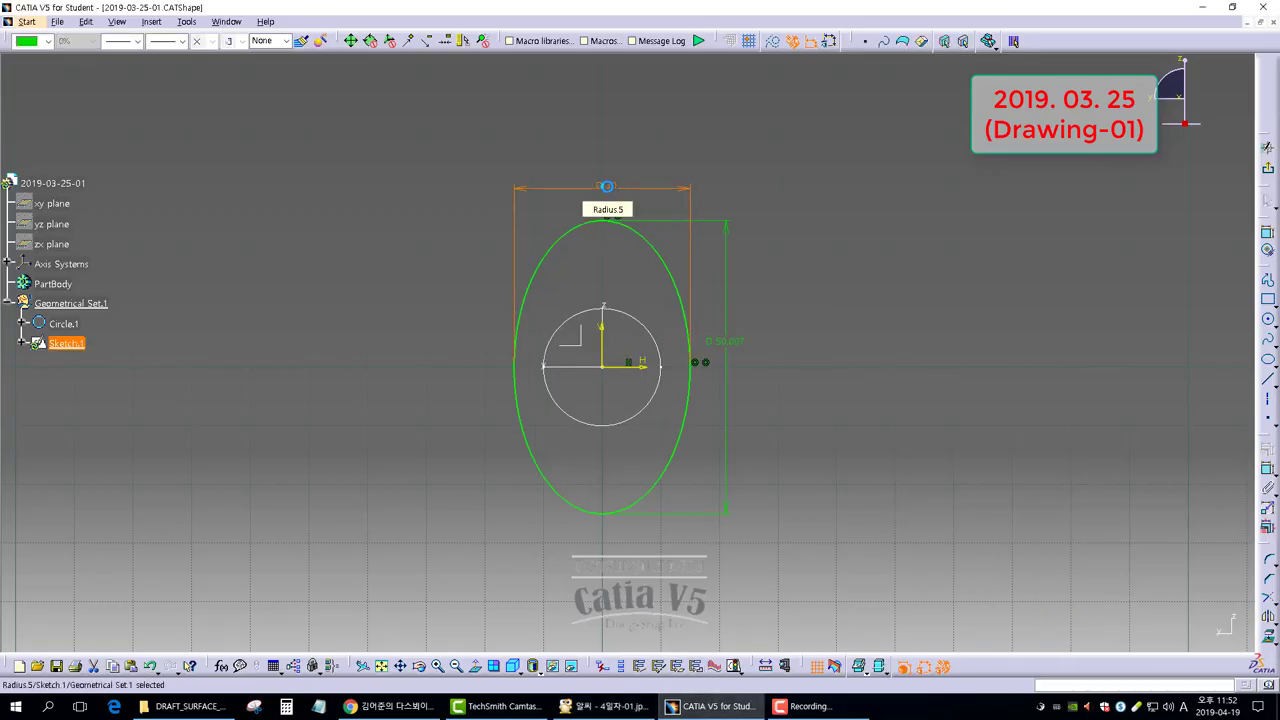
double_click(727, 342)
text(50)
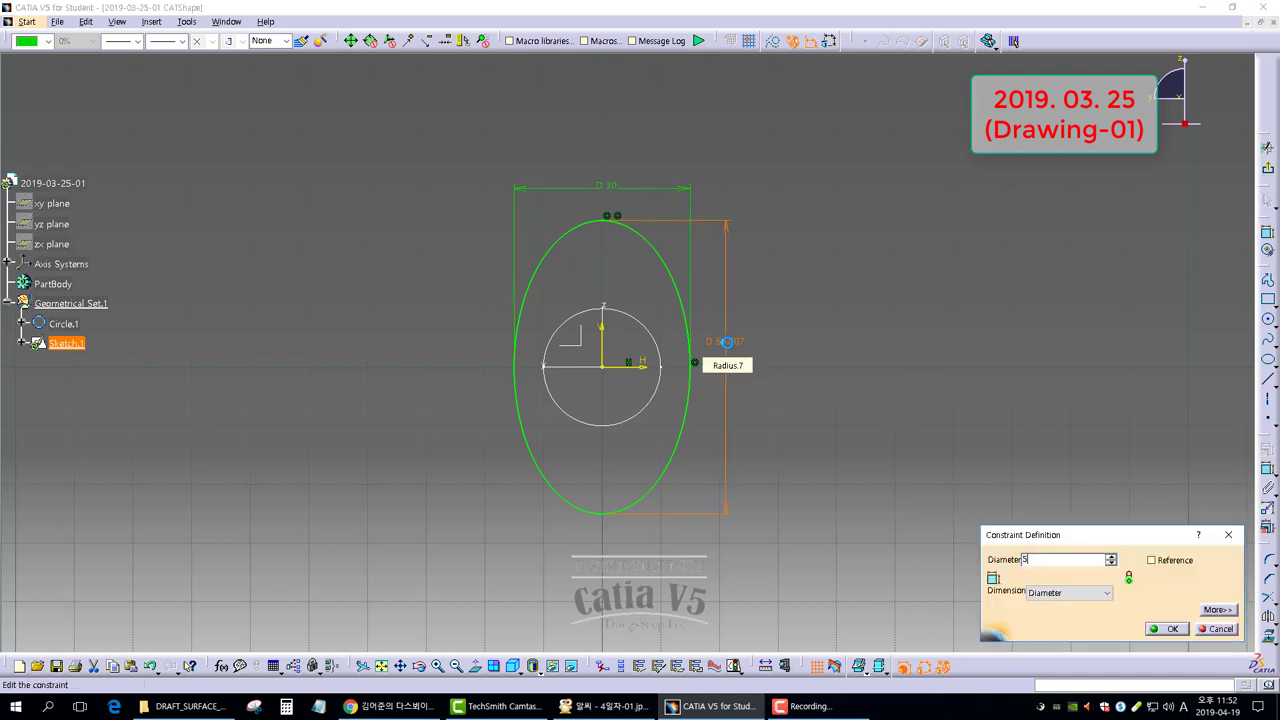
key(Return)
click(1181, 151)
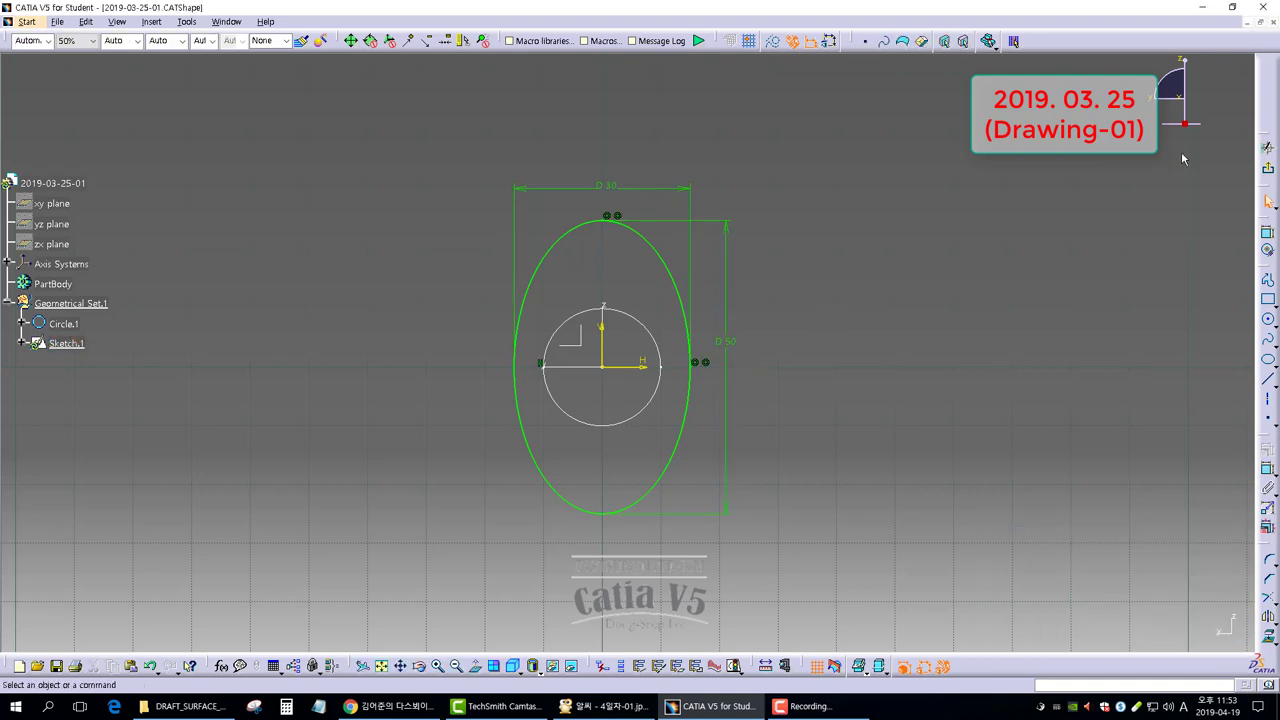
click(1268, 169)
click(815, 397)
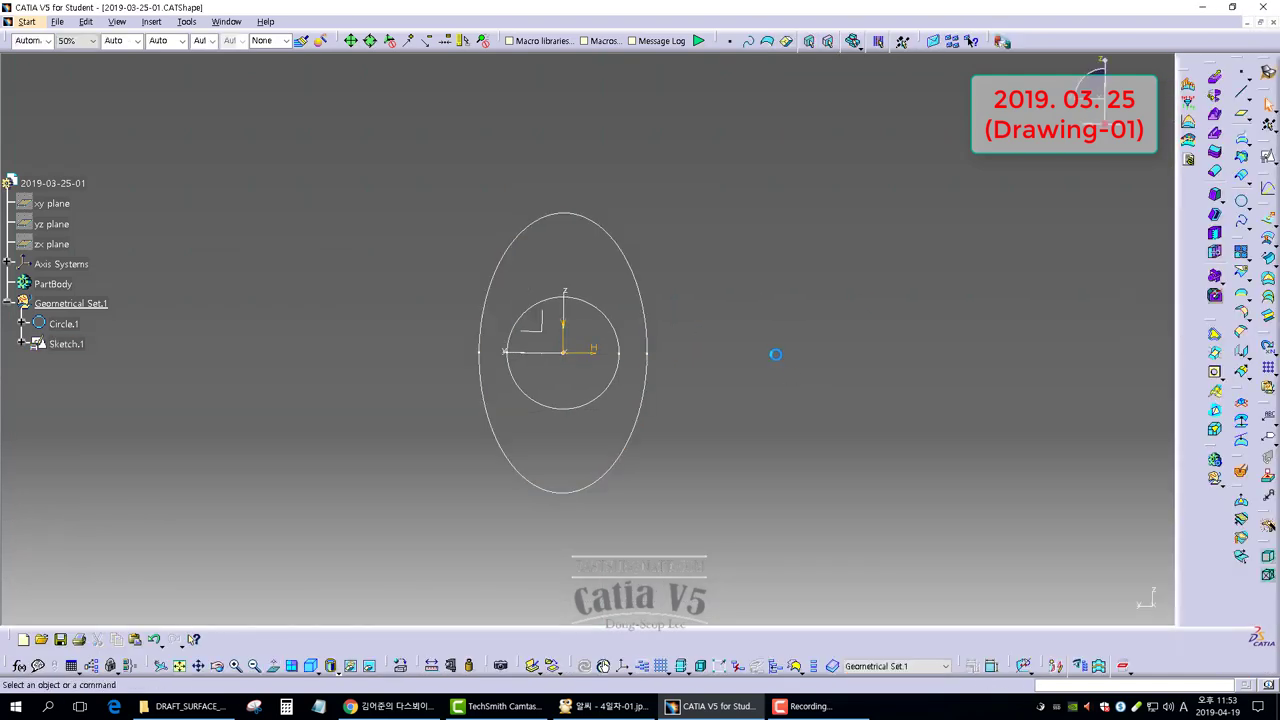
Step: Create a positioned sketch on the axis system's ZX plane with the H and V directions swapped
middle_drag(774, 354, 406, 377)
middle_drag(694, 473, 710, 430)
click(625, 342)
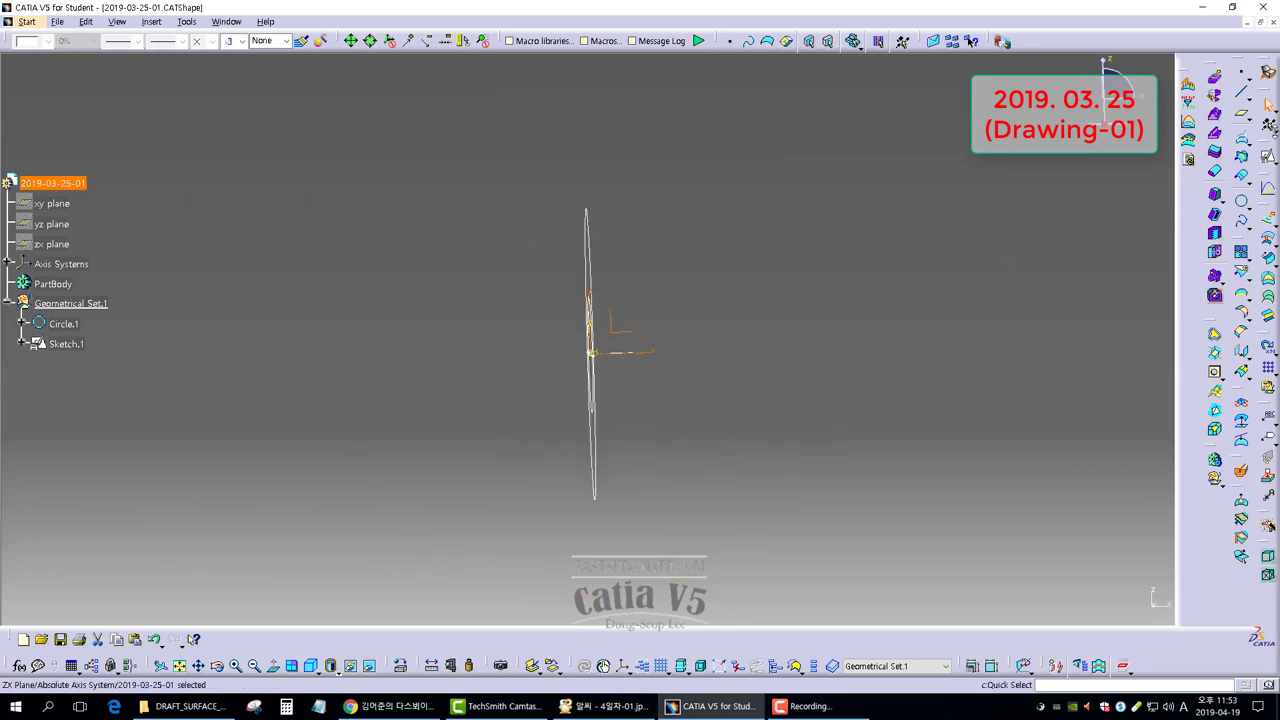
click(1268, 156)
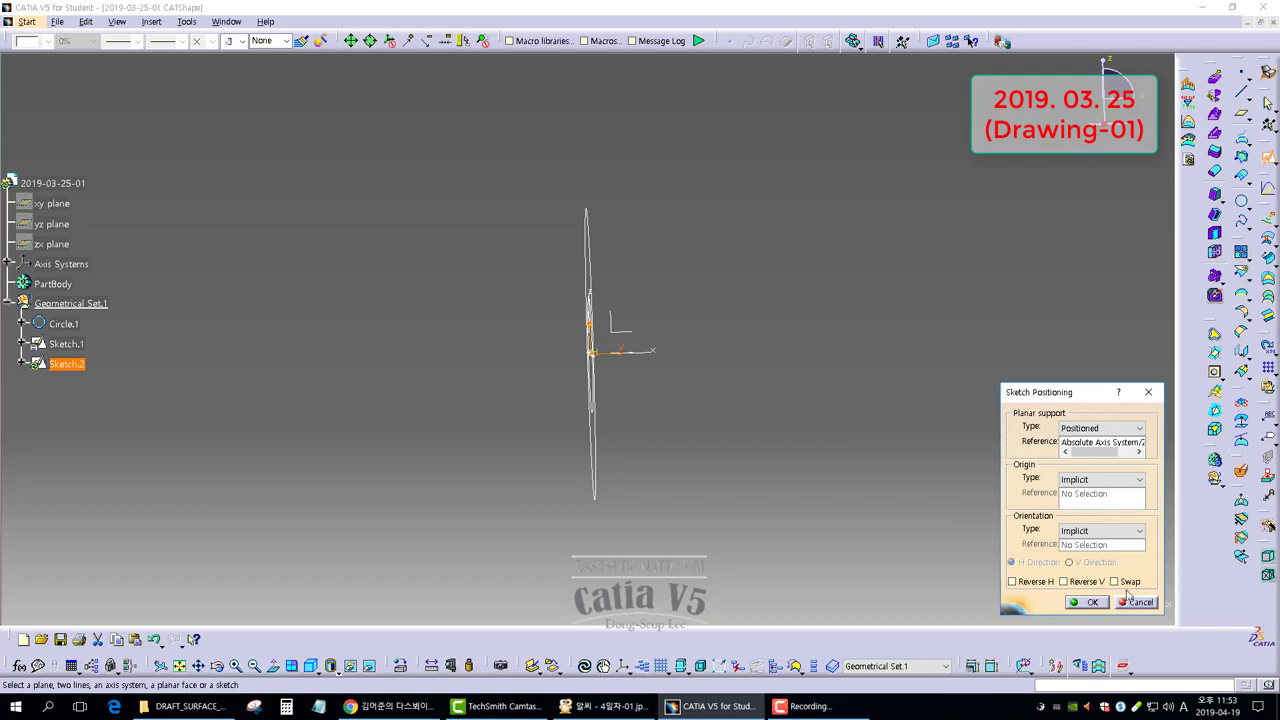
click(1095, 602)
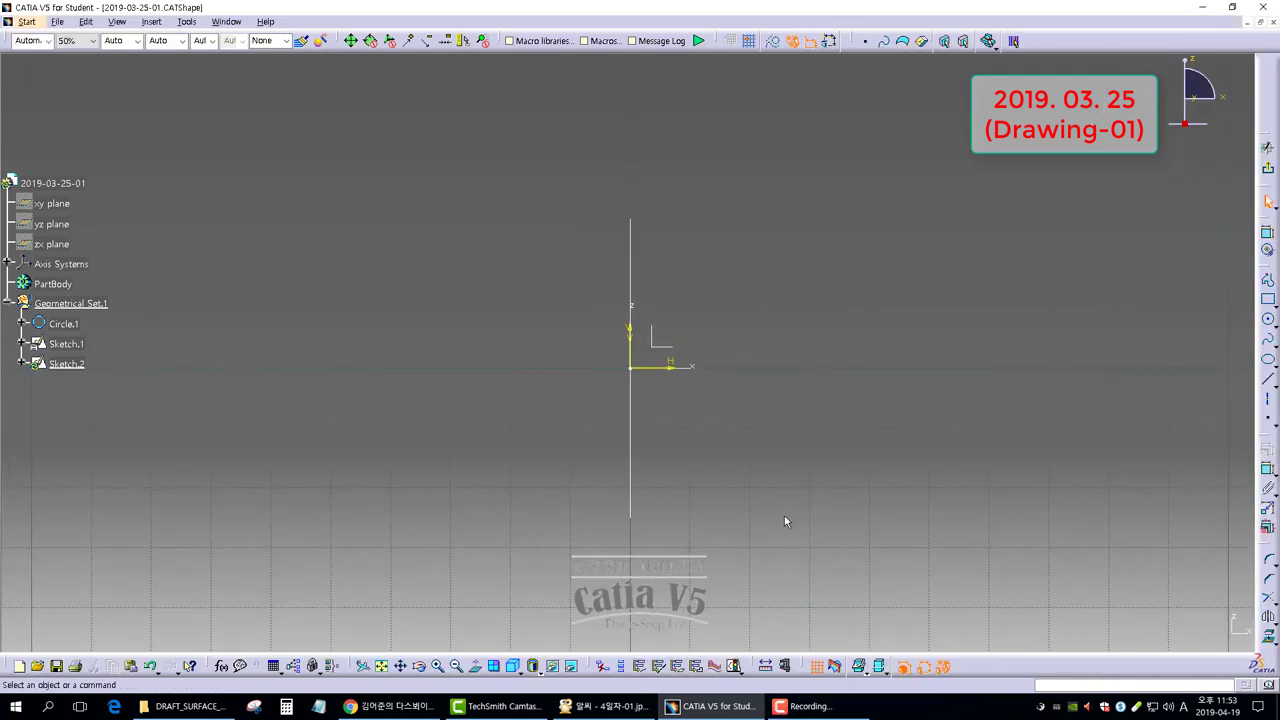
Step: Consult the reference drawing and sketch a circle centred on the vertical axis above the origin
click(605, 706)
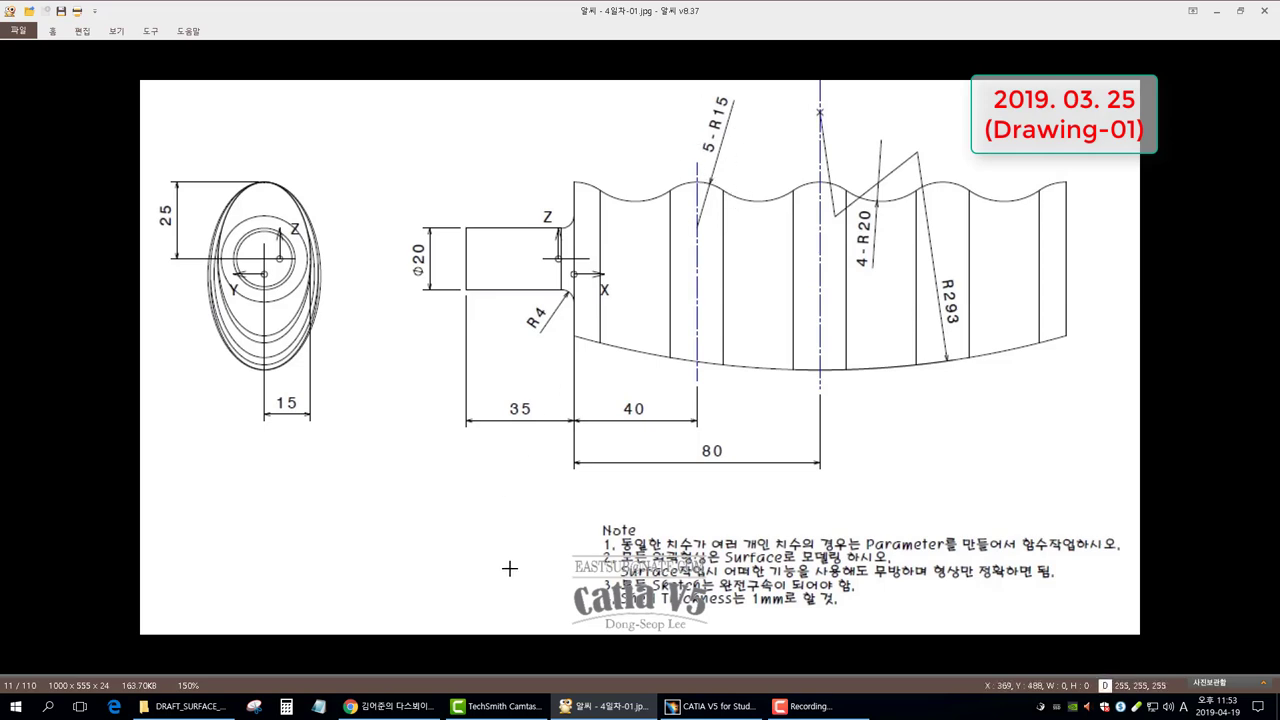
click(710, 706)
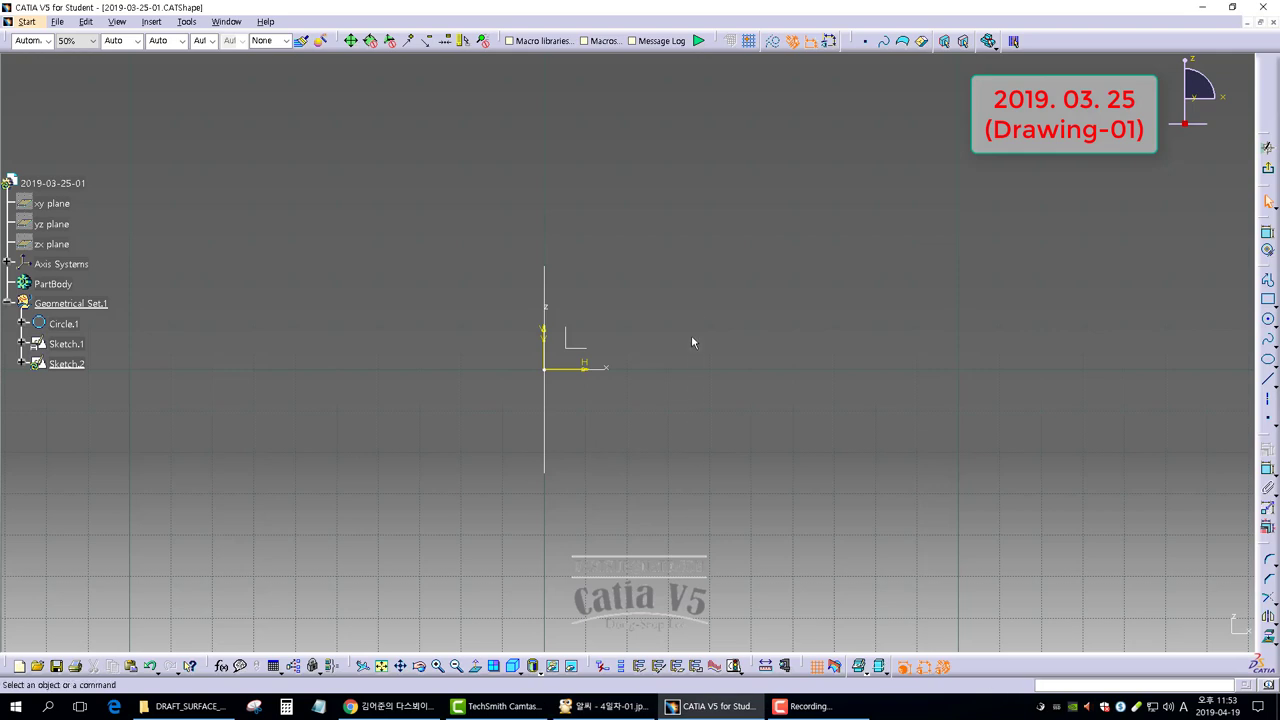
click(1268, 320)
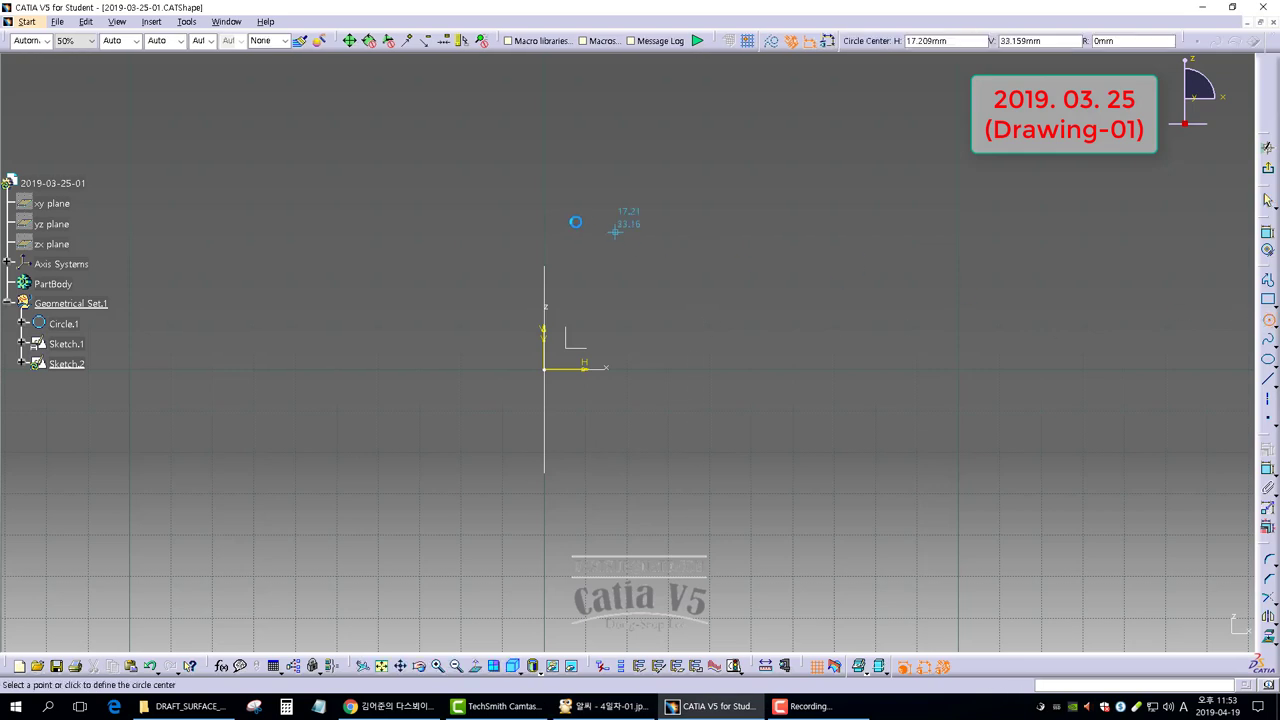
click(546, 232)
click(560, 266)
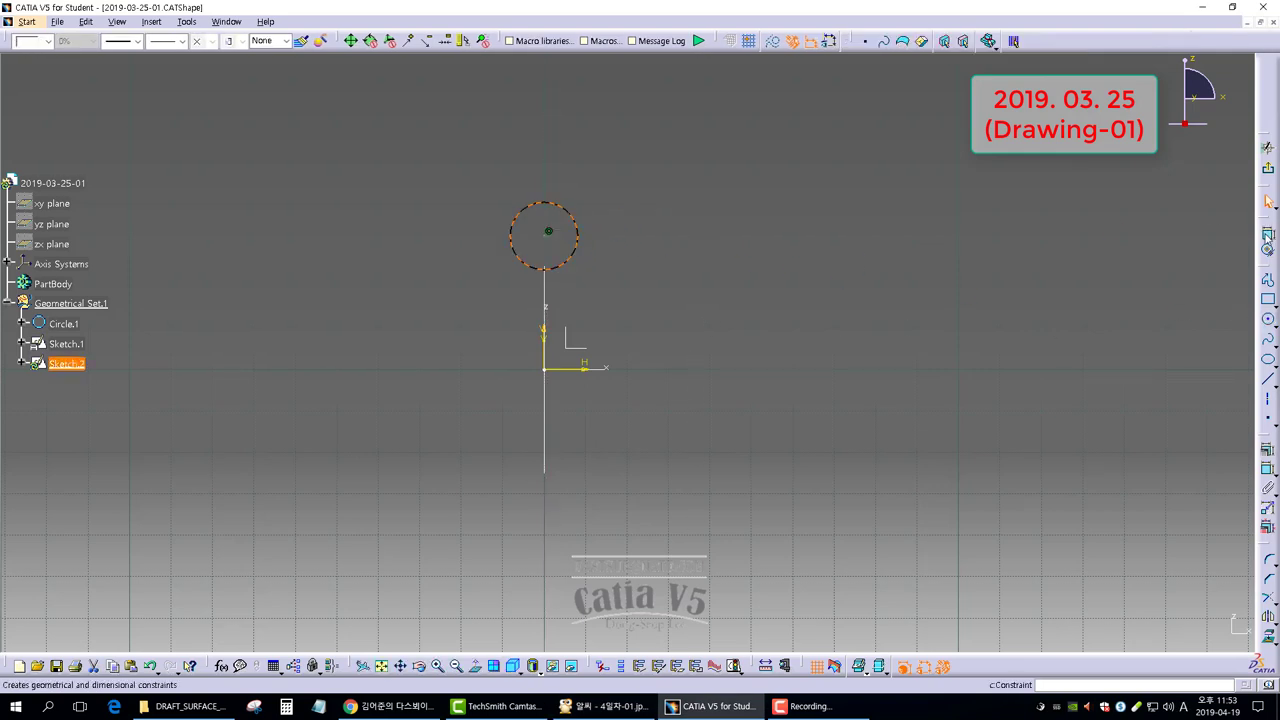
Step: Dimension the circle's radius and set it to 15 mm
click(544, 203)
right_click(524, 177)
click(540, 213)
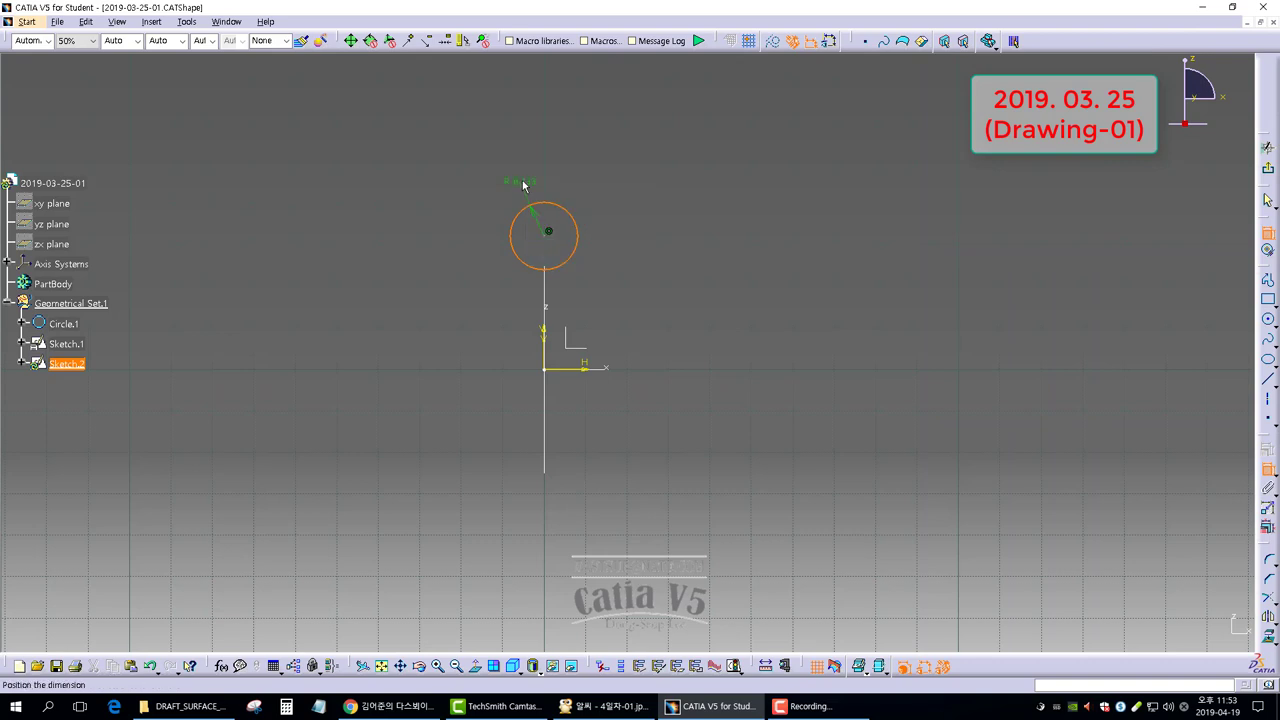
click(518, 177)
double_click(522, 176)
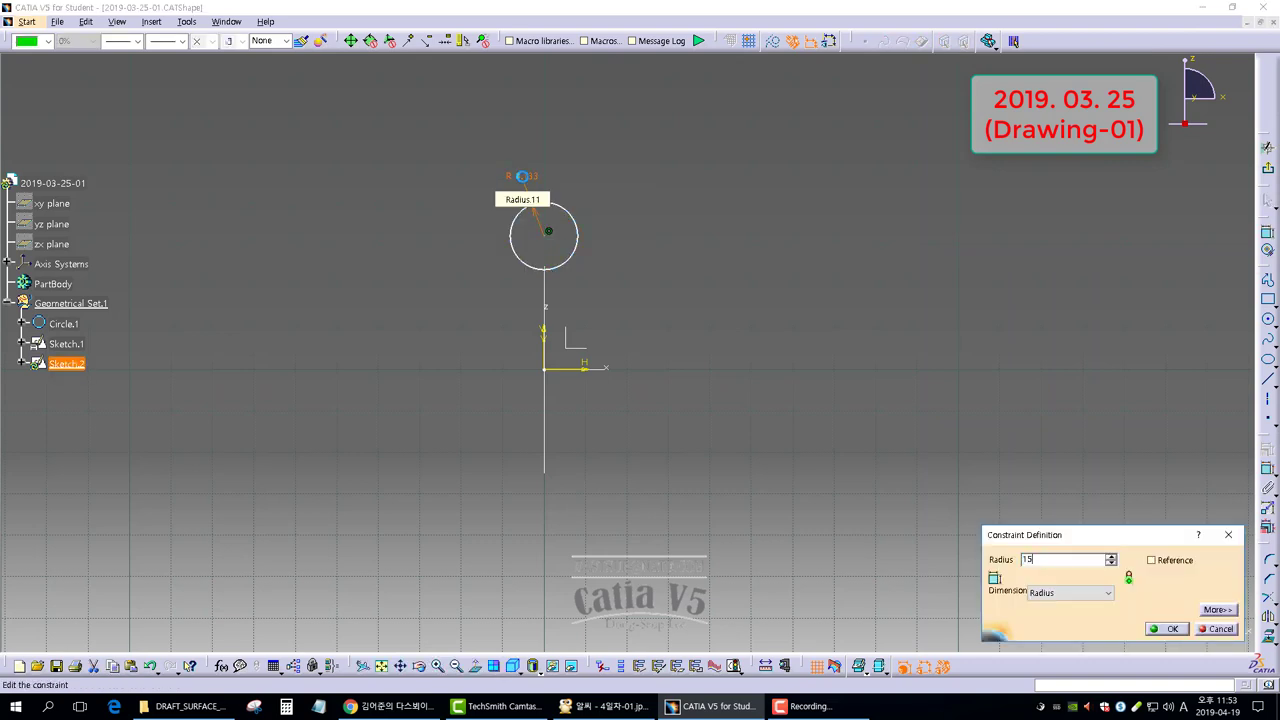
key(Return)
Step: Dimension the height from the horizontal axis to the circle's top and set it to 25 mm per the reference drawing
click(612, 708)
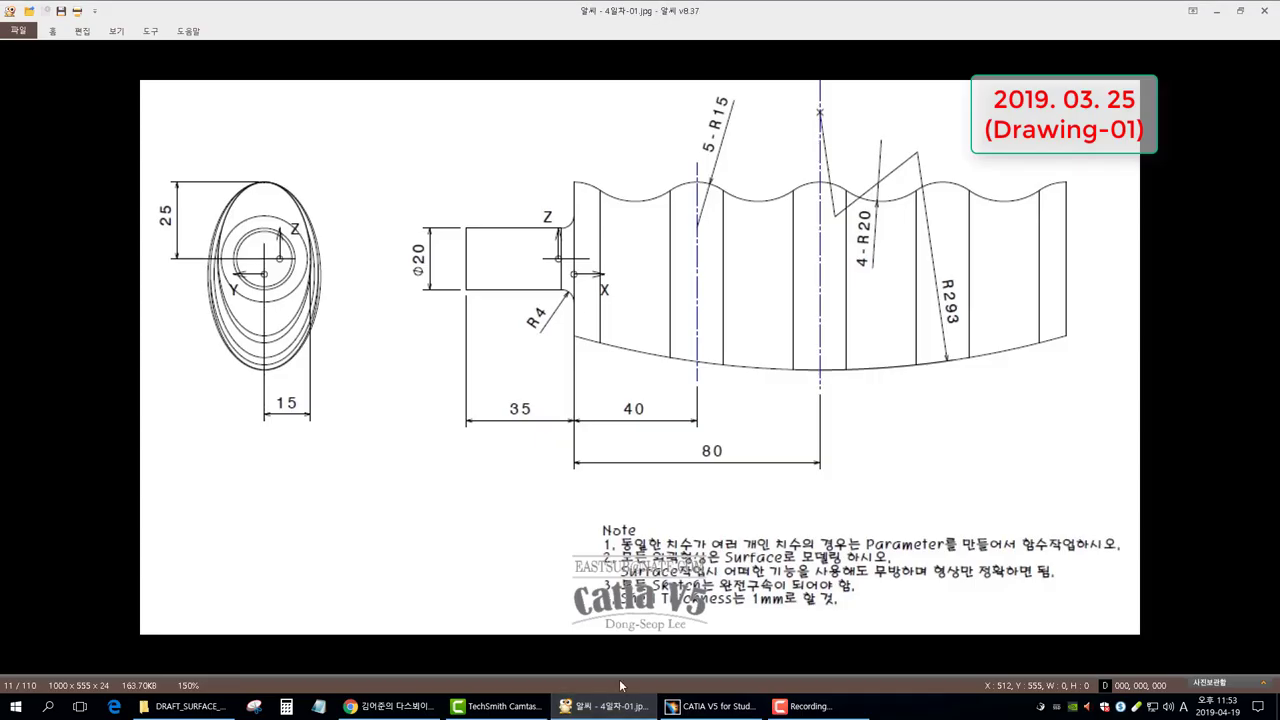
click(737, 708)
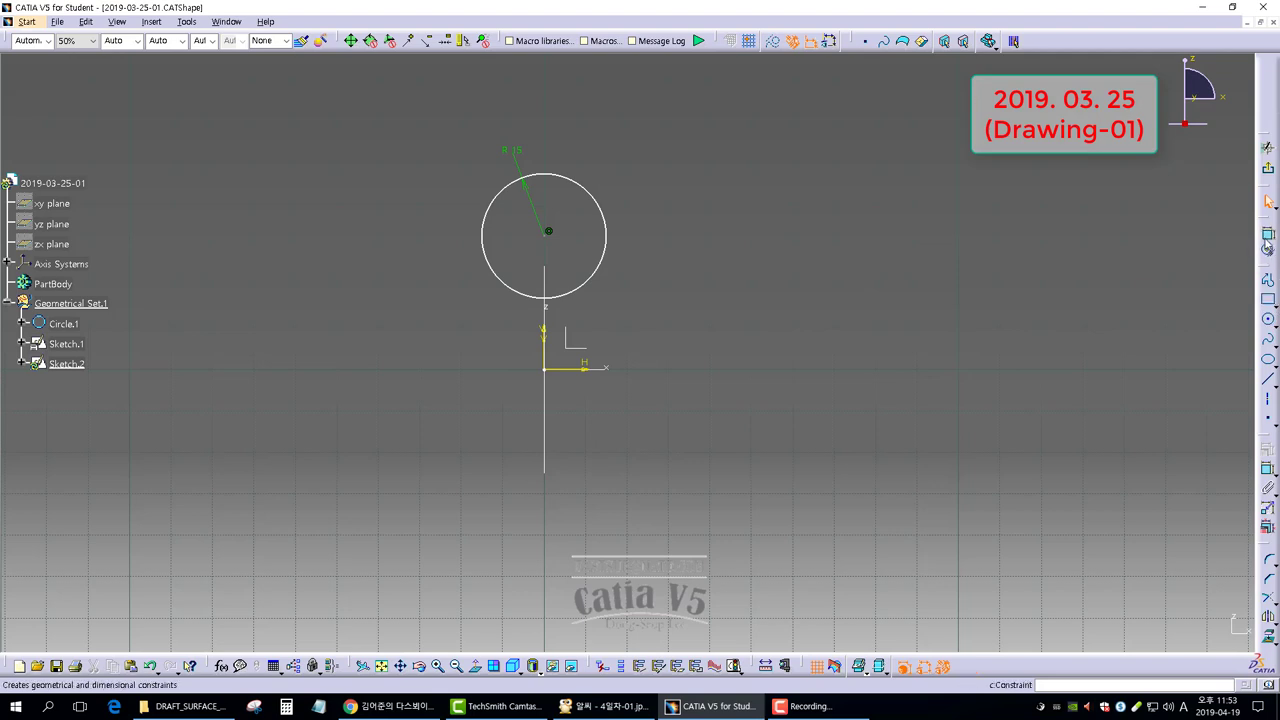
click(572, 368)
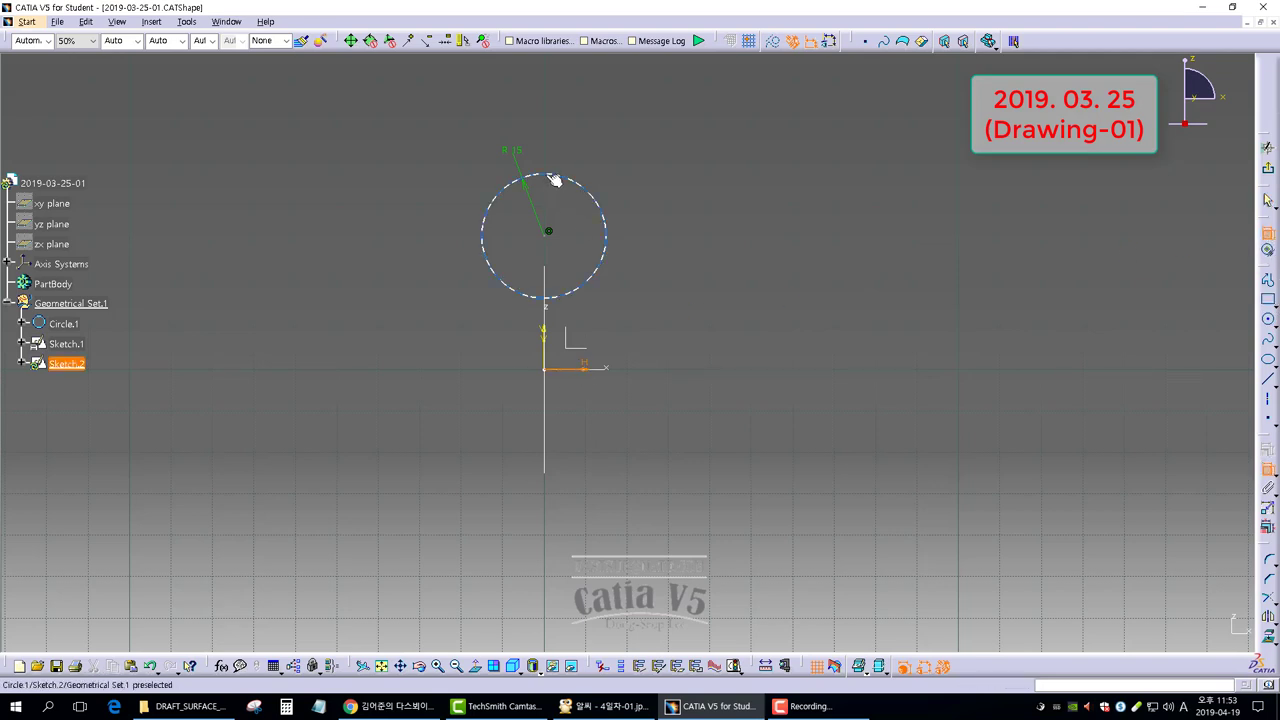
click(550, 176)
click(436, 277)
double_click(432, 270)
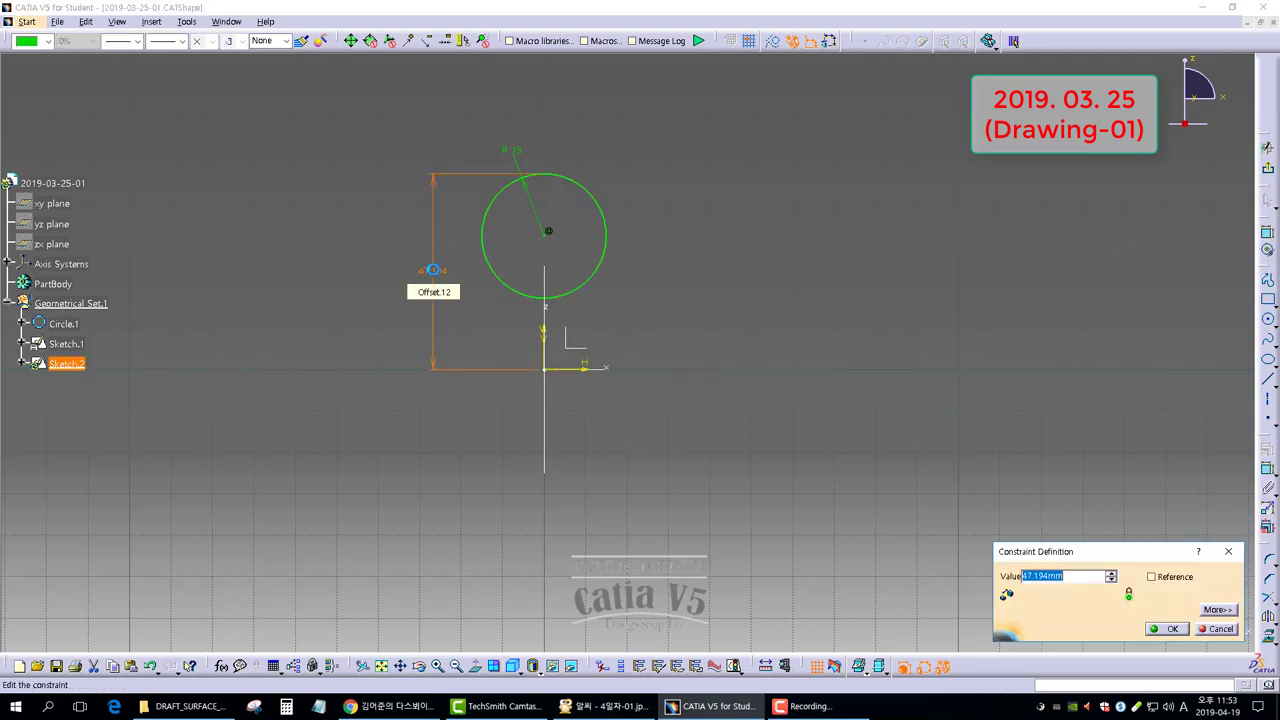
text(25)
key(Return)
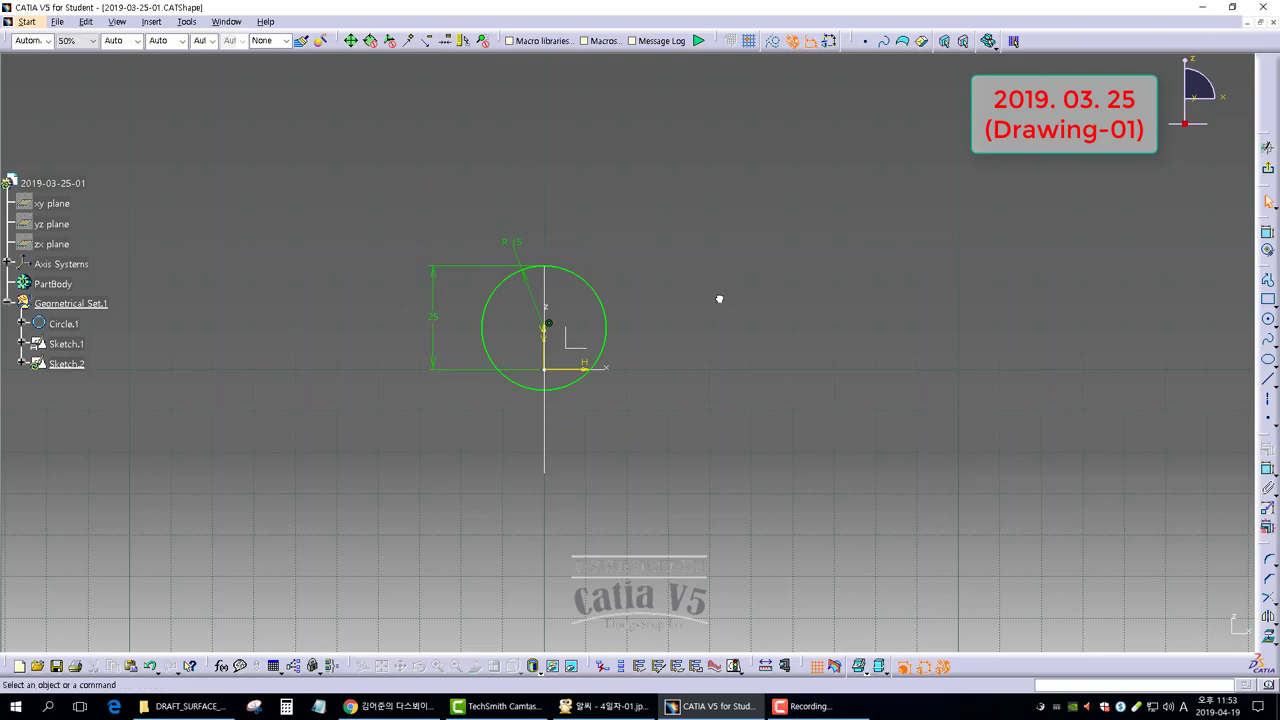
Step: Sketch a second circle to the right of the first, about 49.5 mm from the vertical axis, reusing the first circle's 15 mm radius
click(605, 706)
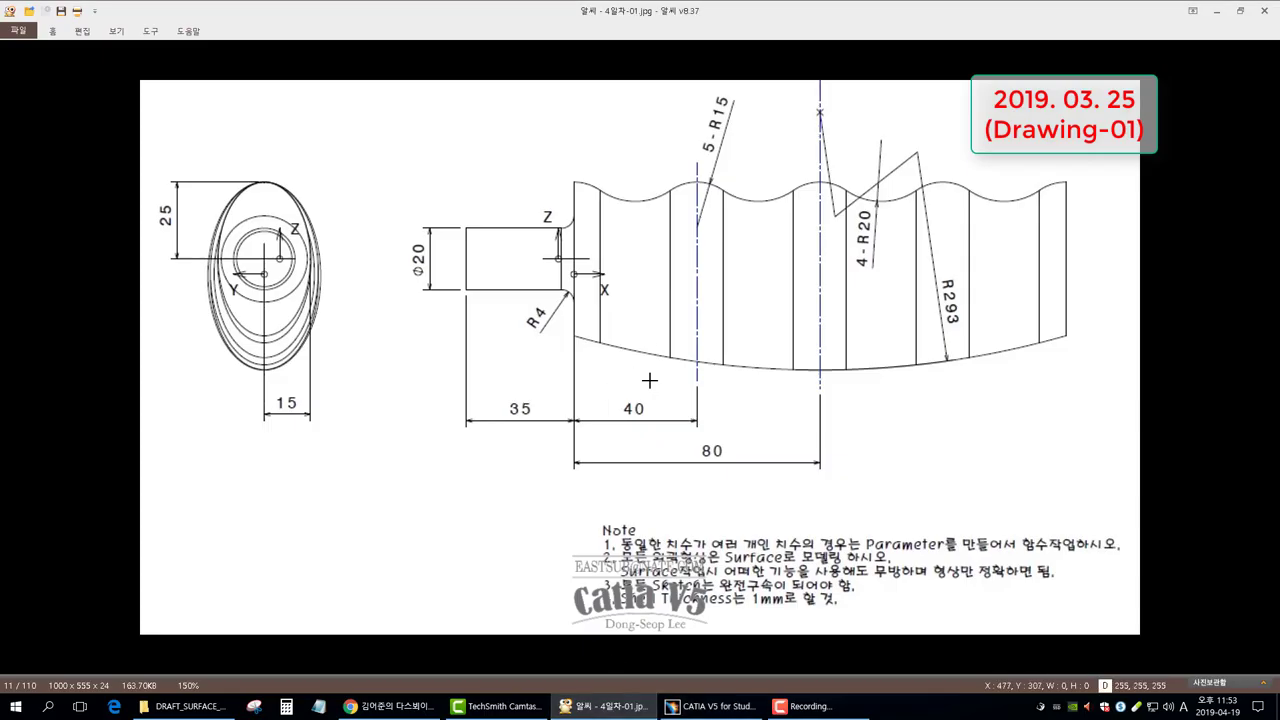
click(712, 706)
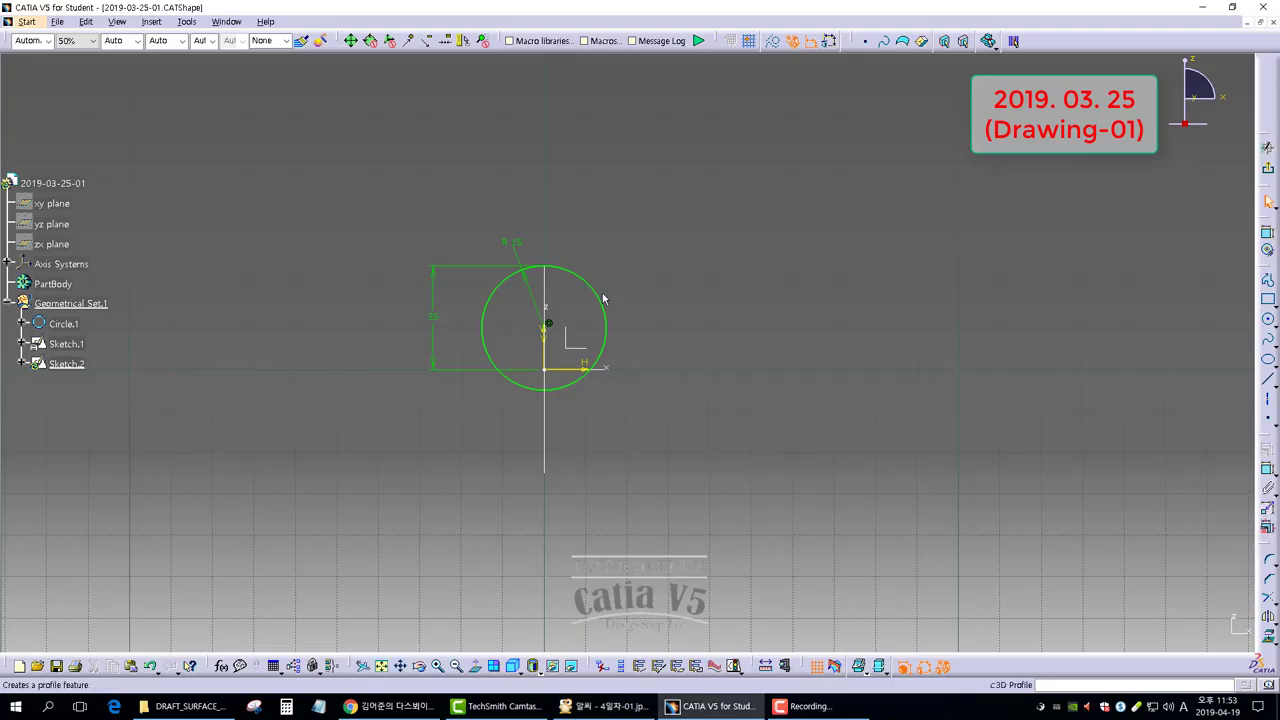
click(603, 298)
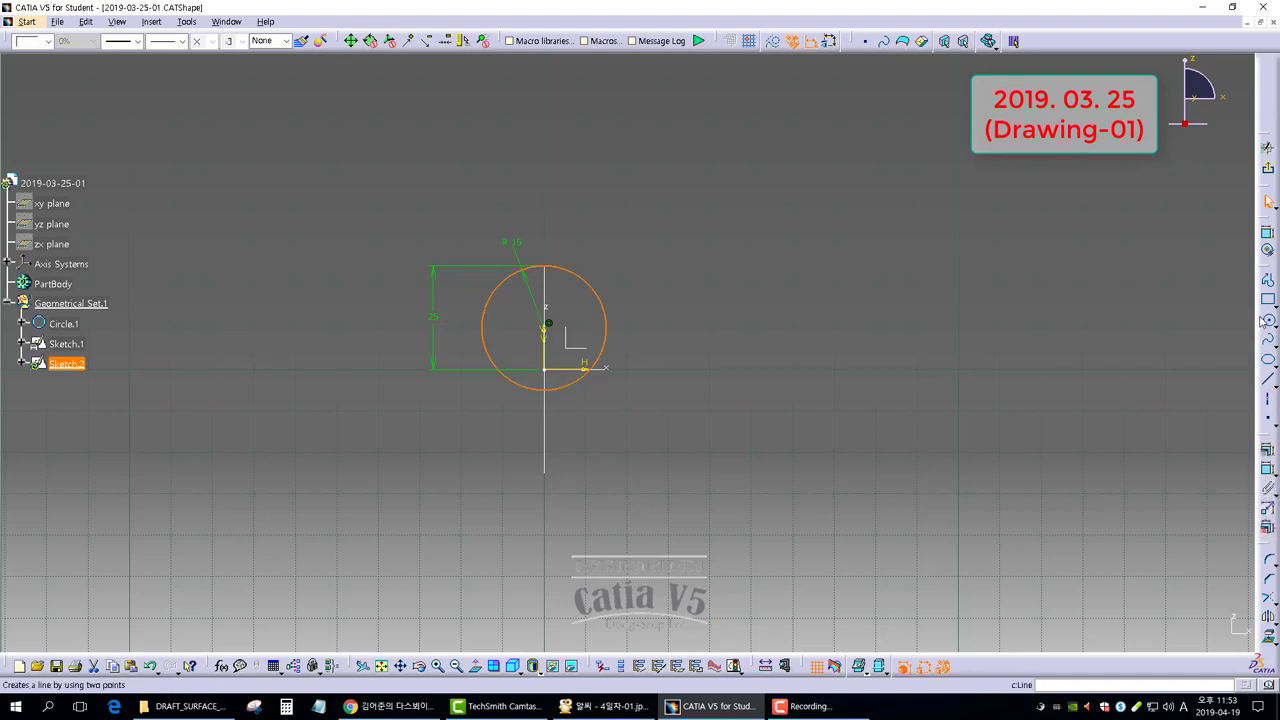
click(1266, 320)
click(753, 298)
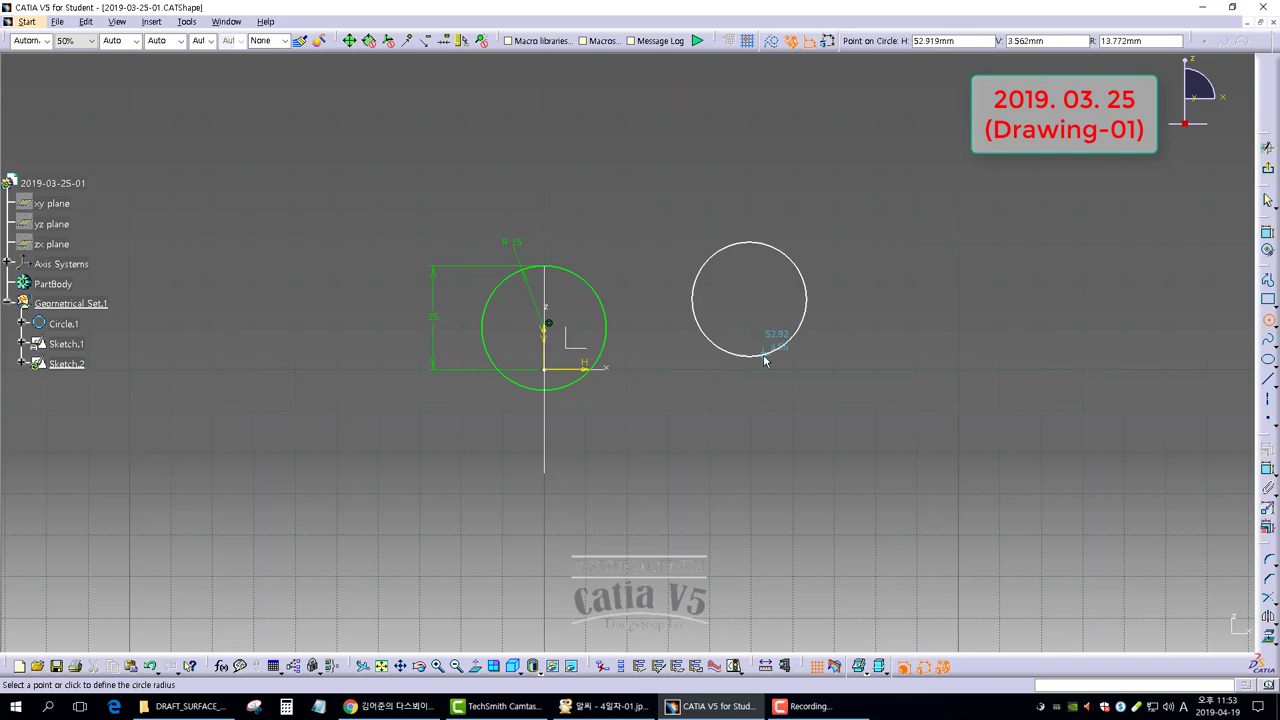
right_click(598, 296)
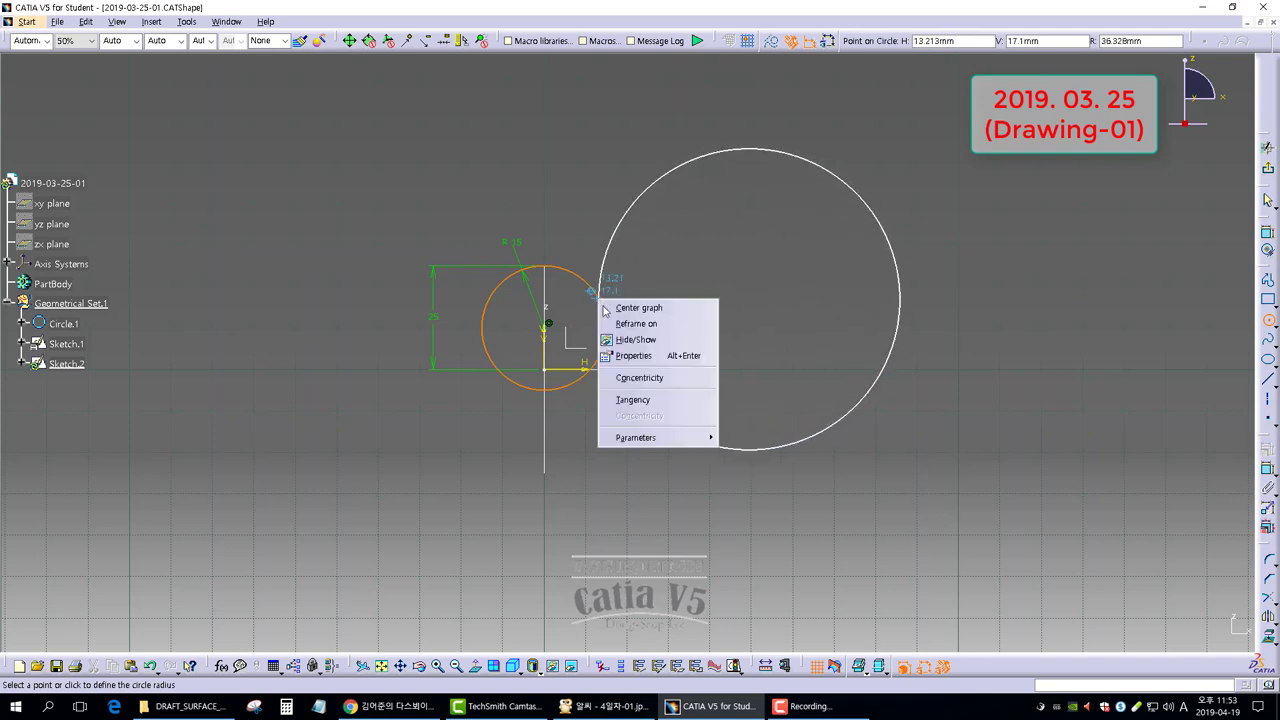
mouse_move(650, 438)
click(760, 437)
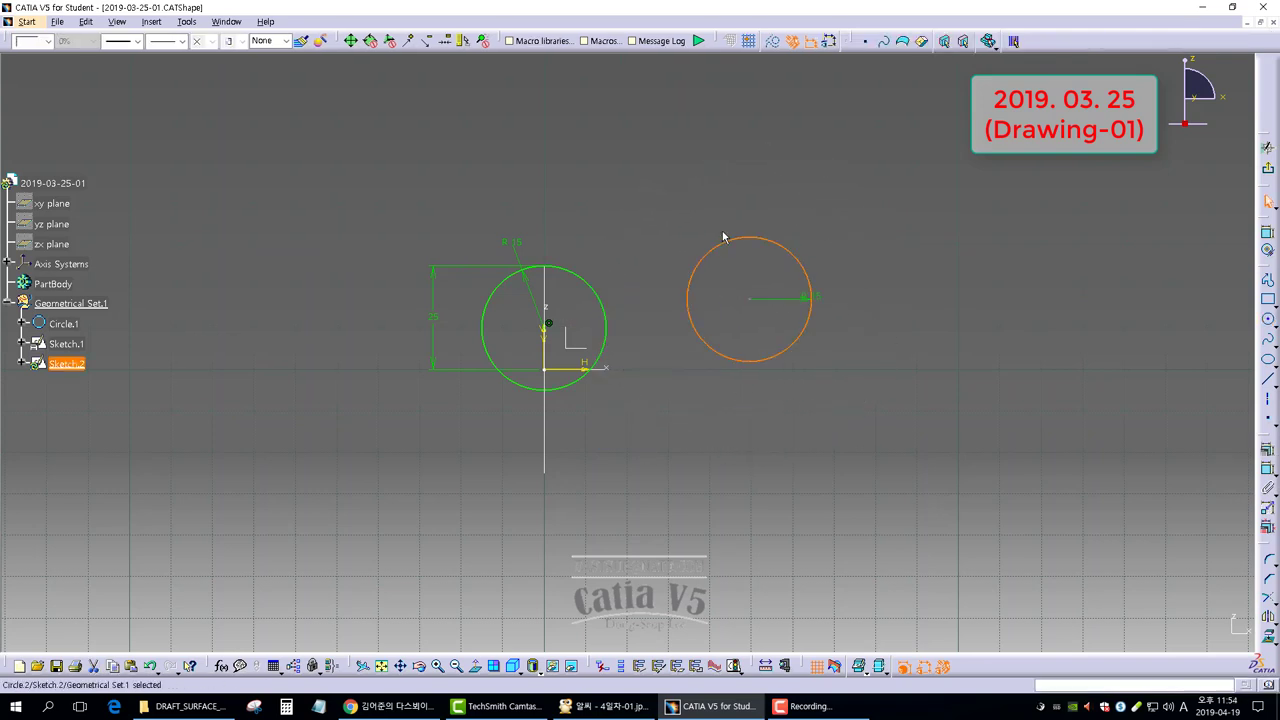
Step: Dimension the second circle's centre from the vertical axis and set the distance to 40 mm per the reference drawing
click(953, 323)
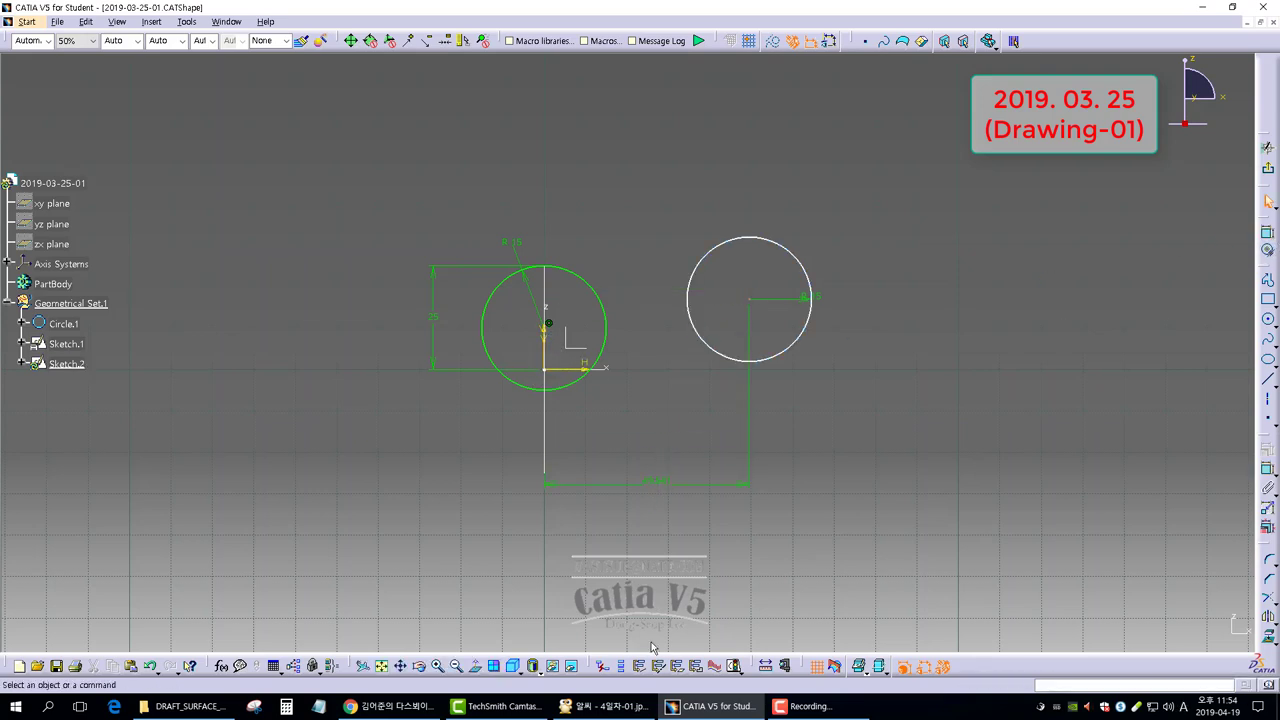
click(603, 706)
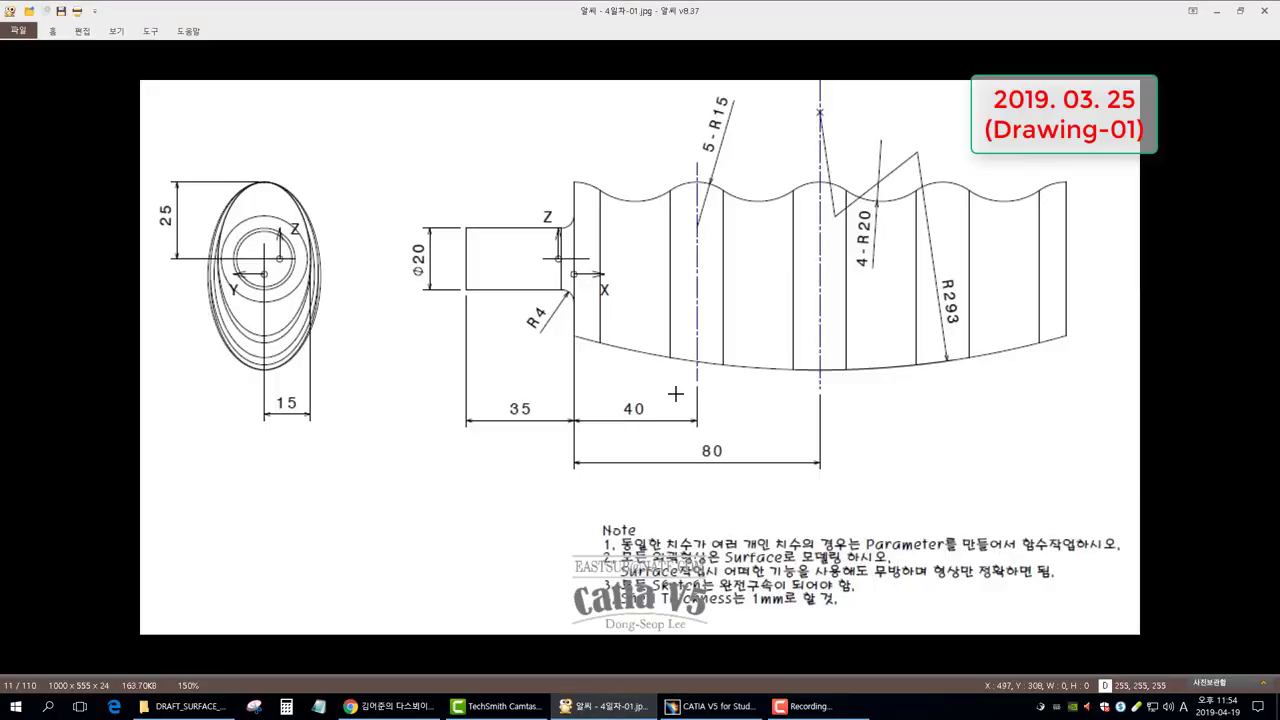
click(712, 706)
double_click(657, 485)
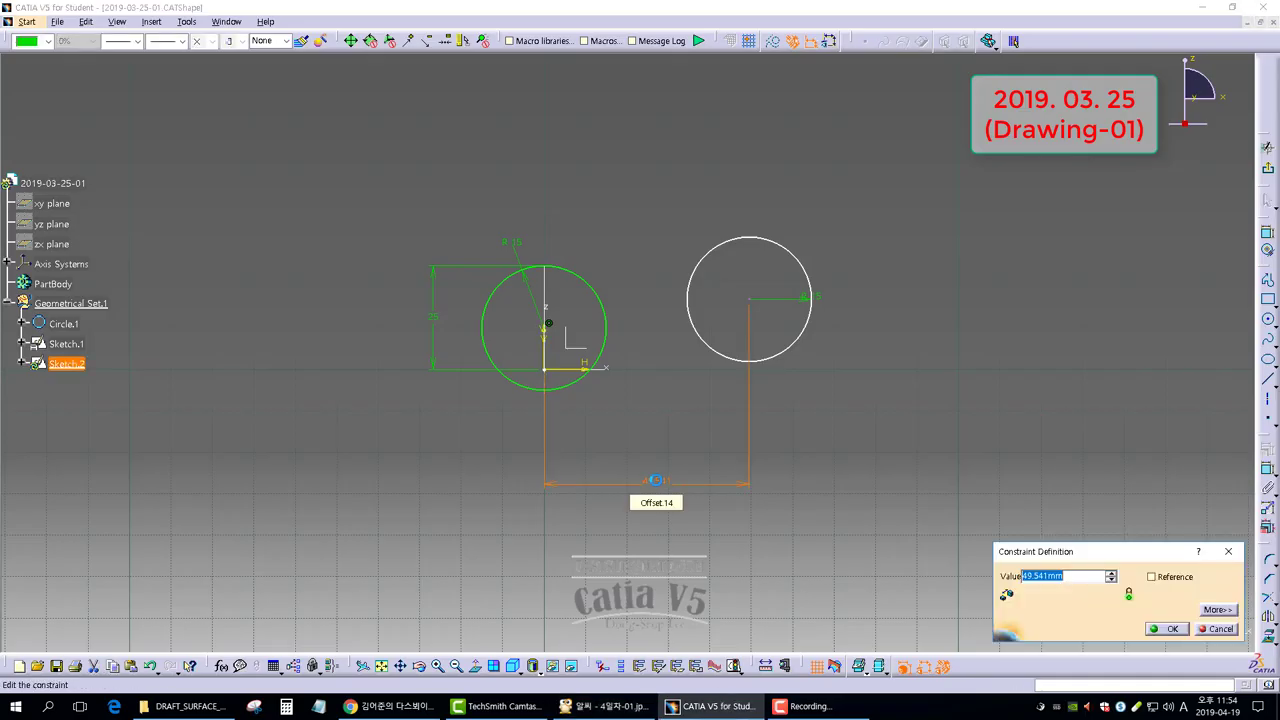
key(Return)
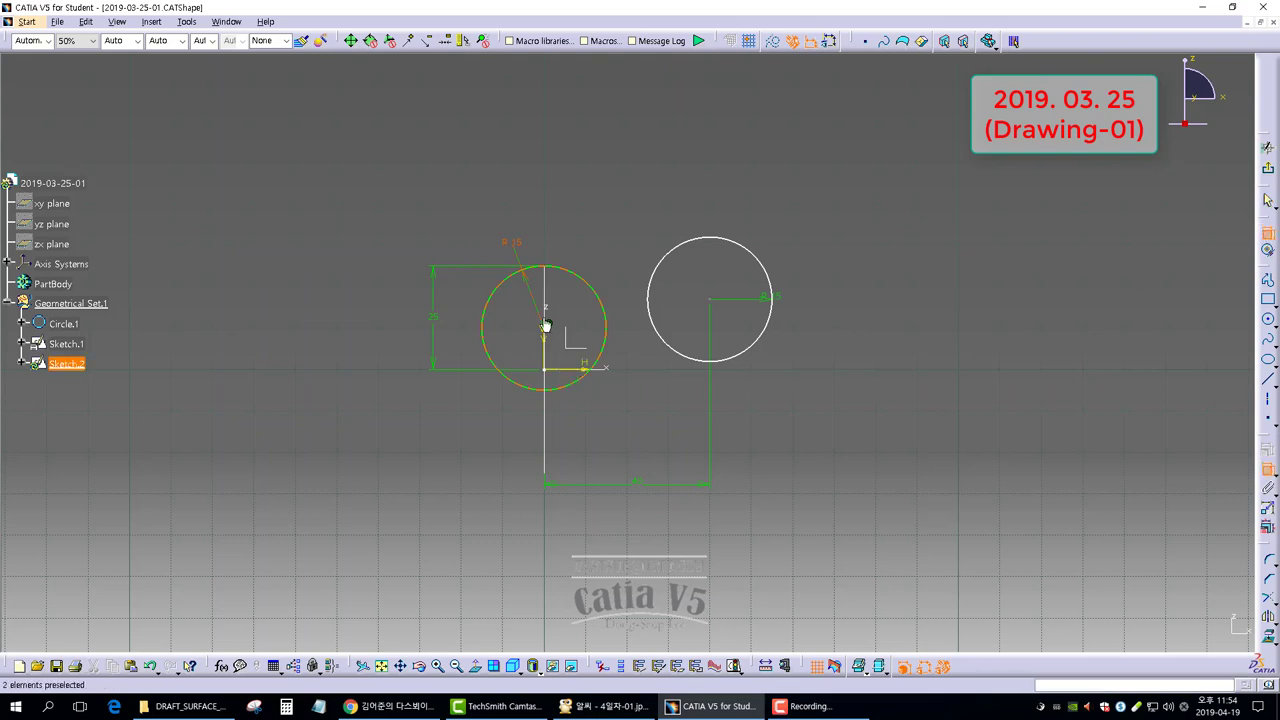
Step: Dimension the height from the horizontal axis to the second circle's top and set it to 25 mm
click(546, 326)
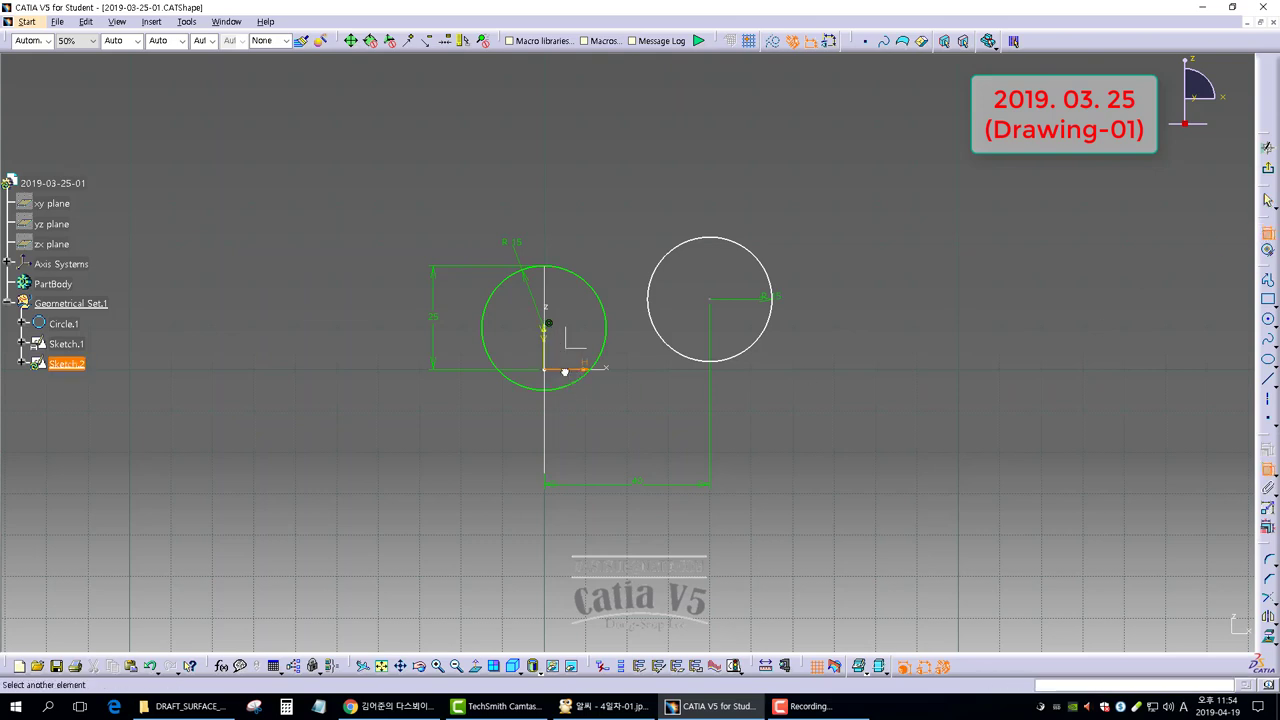
click(714, 244)
click(388, 278)
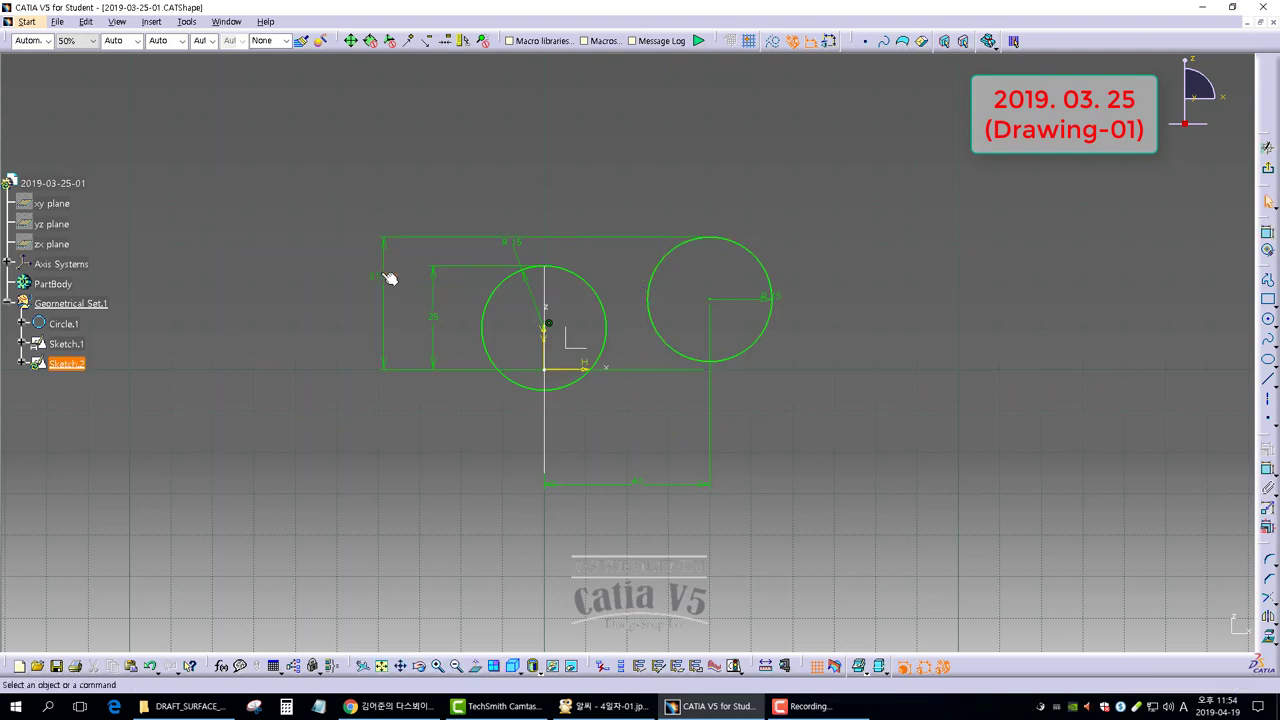
double_click(381, 277)
text(25)
key(Return)
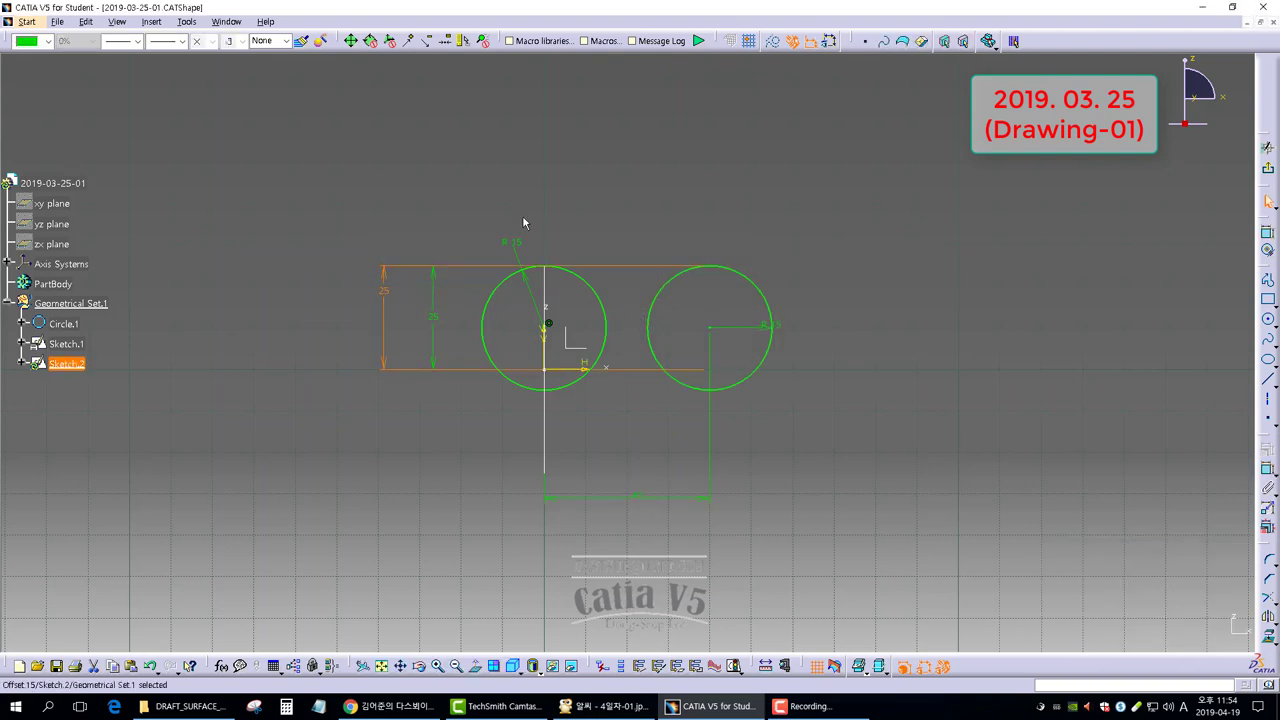
click(969, 265)
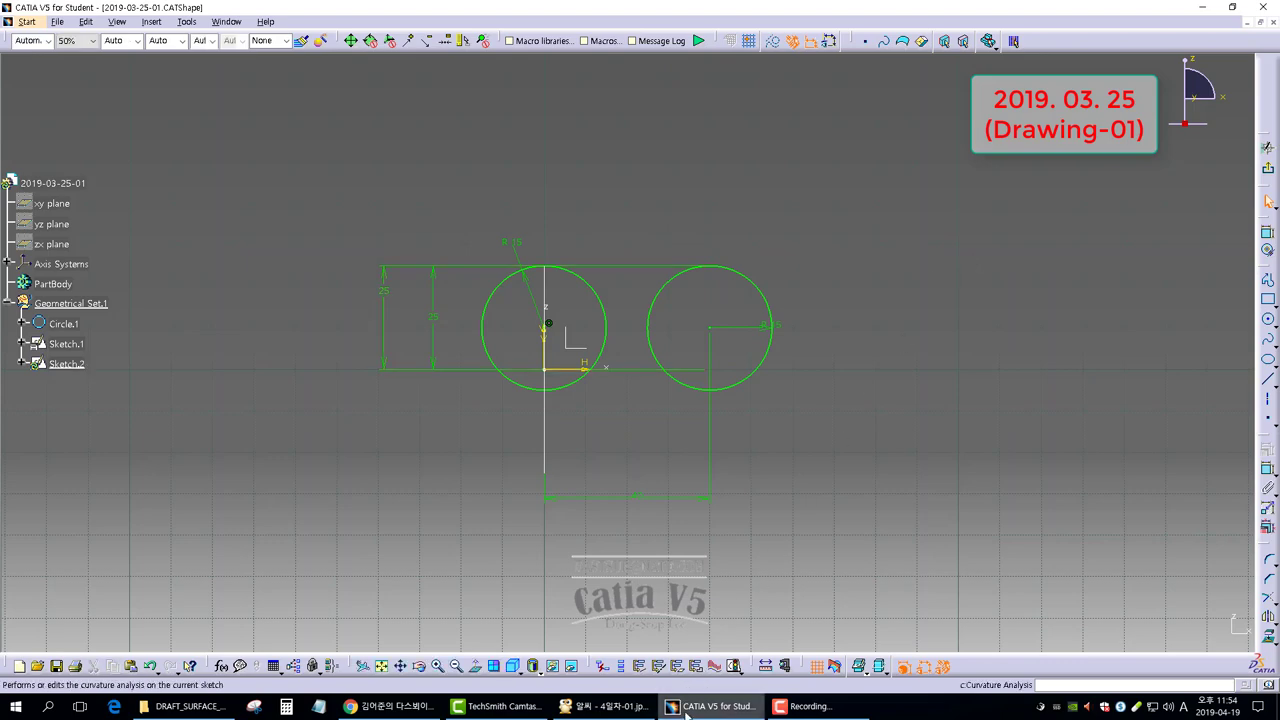
Step: Check the reference drawing and sketch a third circle to the right of the second, reusing its 15 mm radius
click(598, 708)
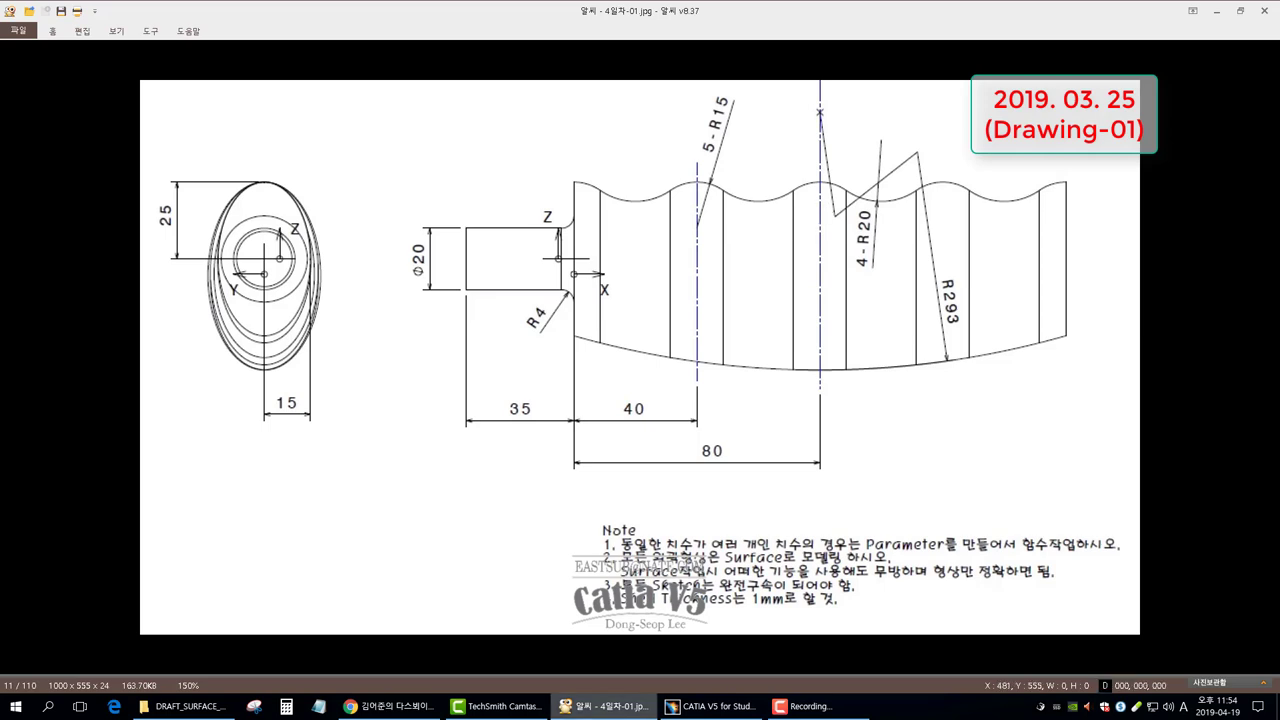
click(710, 706)
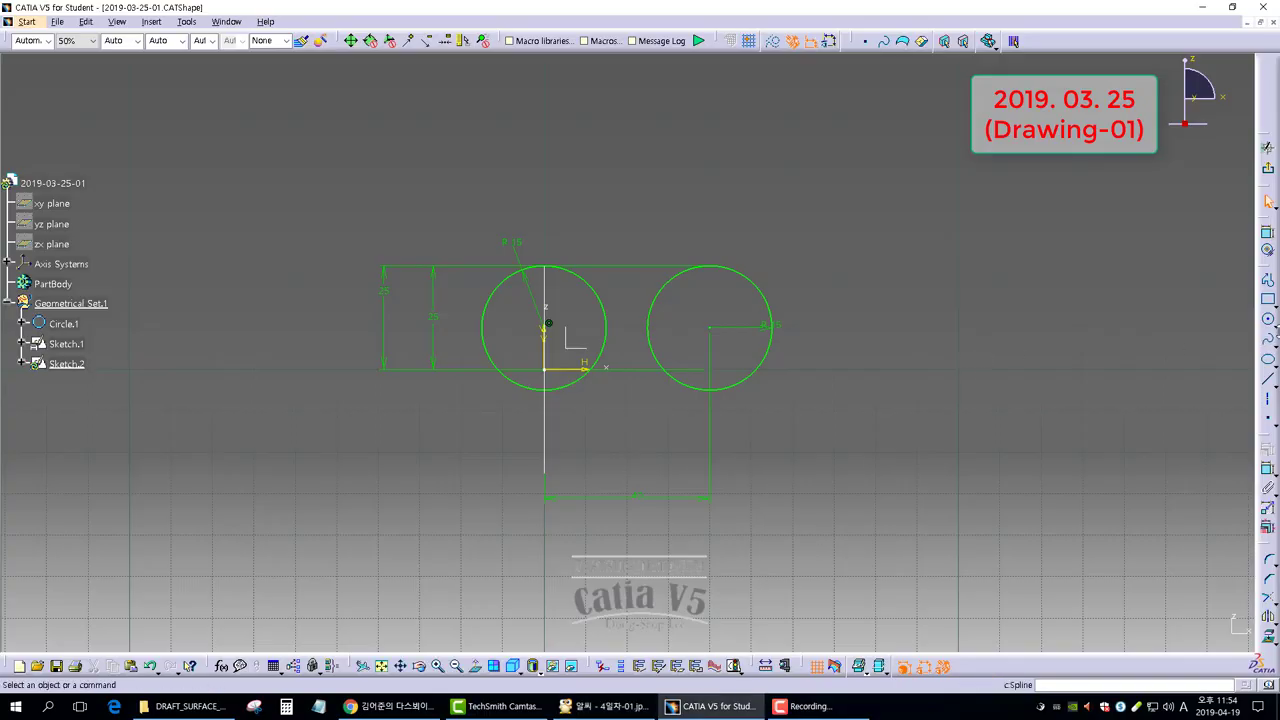
click(1268, 320)
click(928, 318)
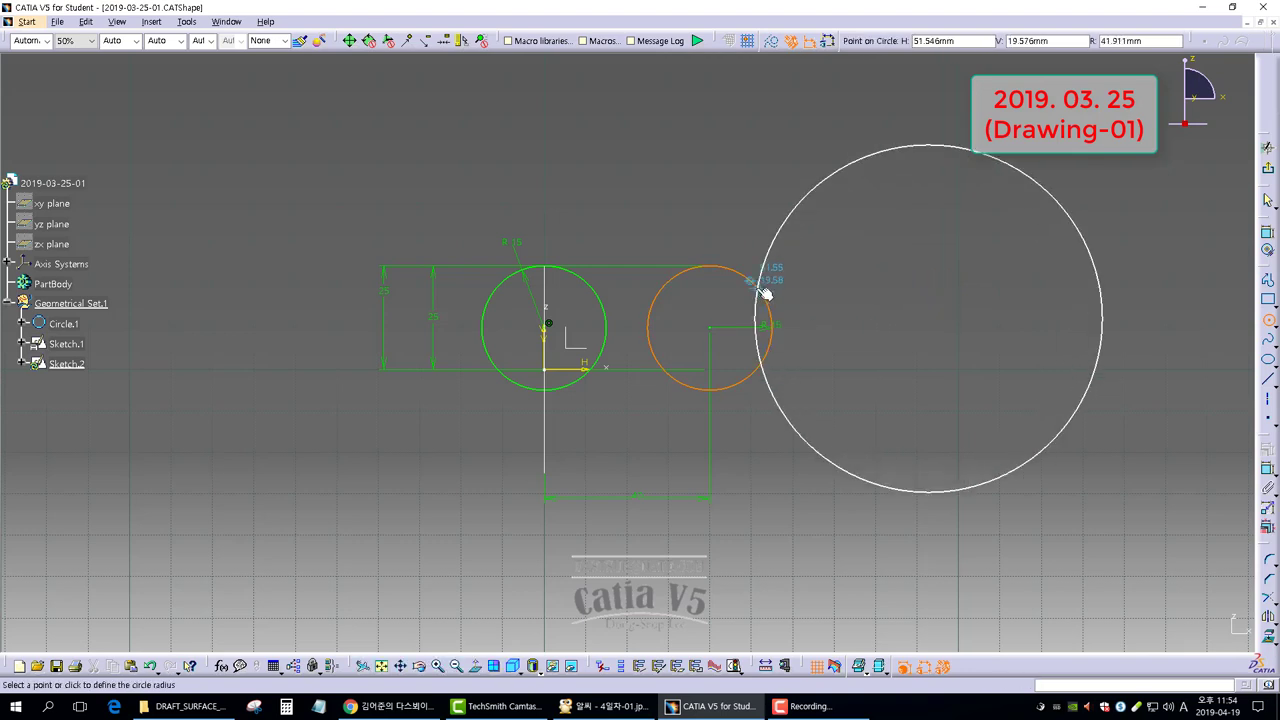
right_click(765, 293)
mouse_move(790, 426)
click(912, 428)
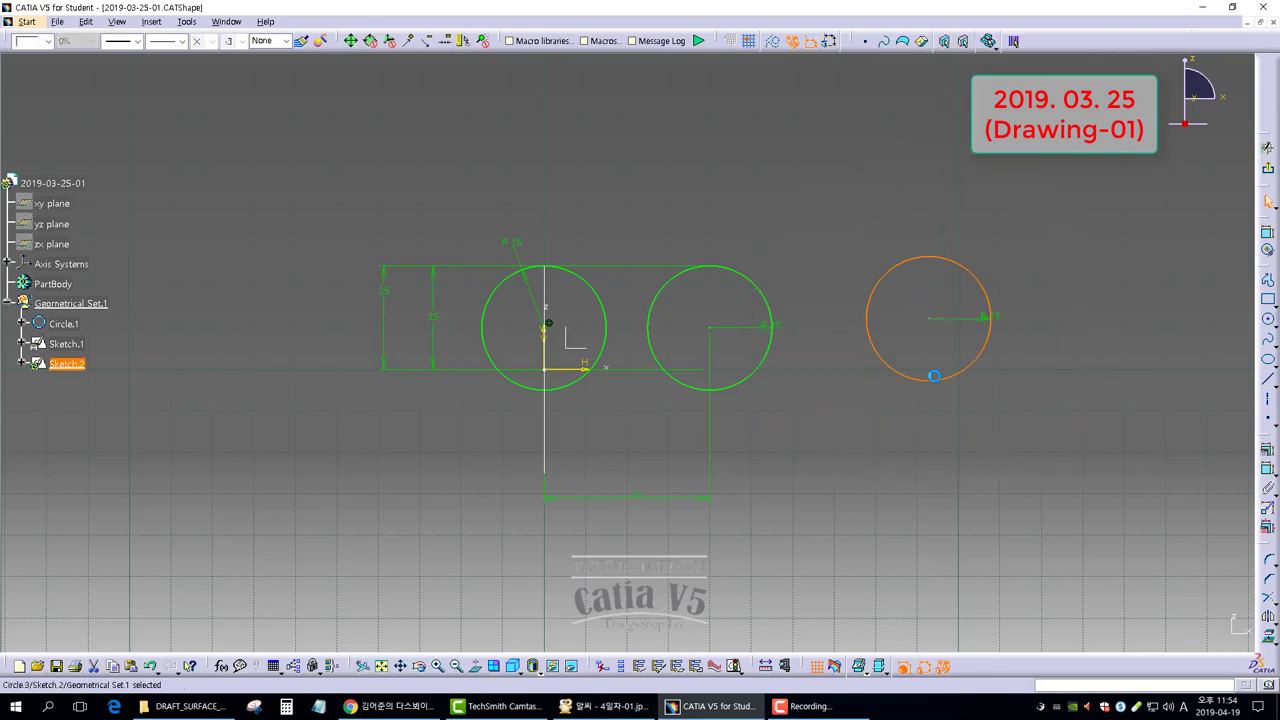
click(1069, 377)
Step: Dimension the third circle's centre height above the horizontal axis and set it to 25 mm
click(1268, 232)
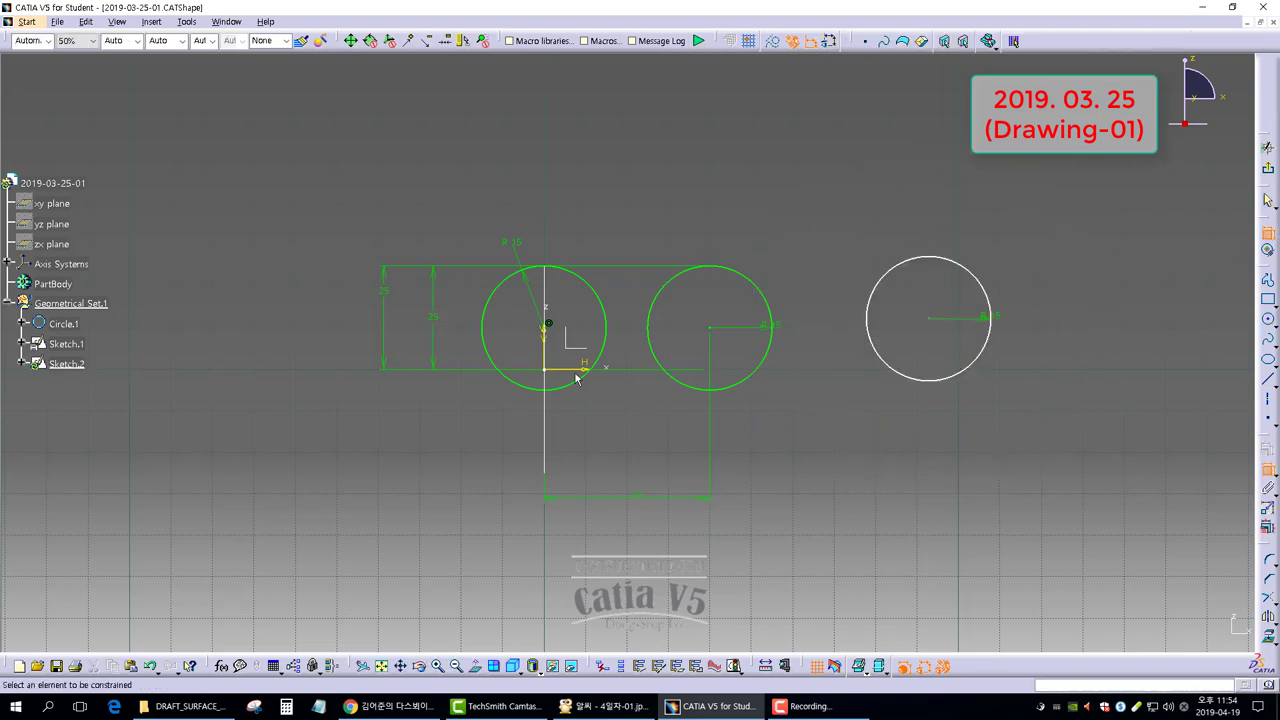
click(577, 372)
click(930, 319)
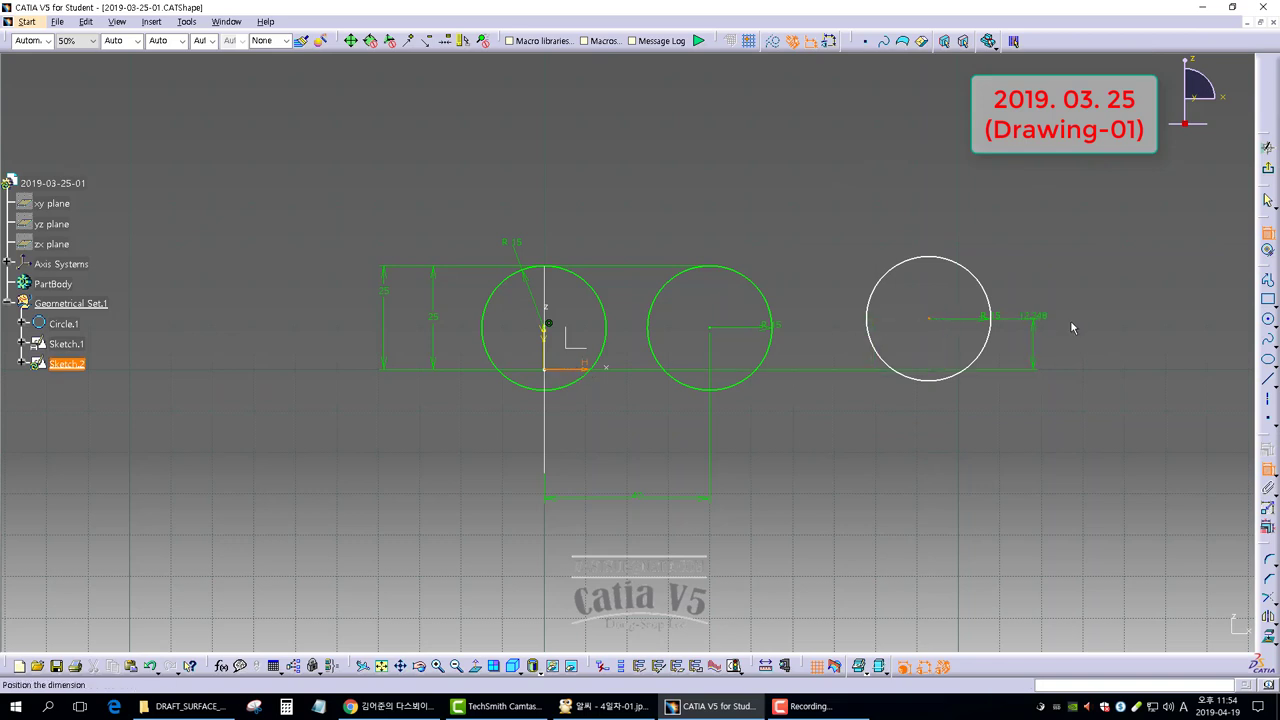
click(1070, 320)
double_click(1072, 320)
text(2)
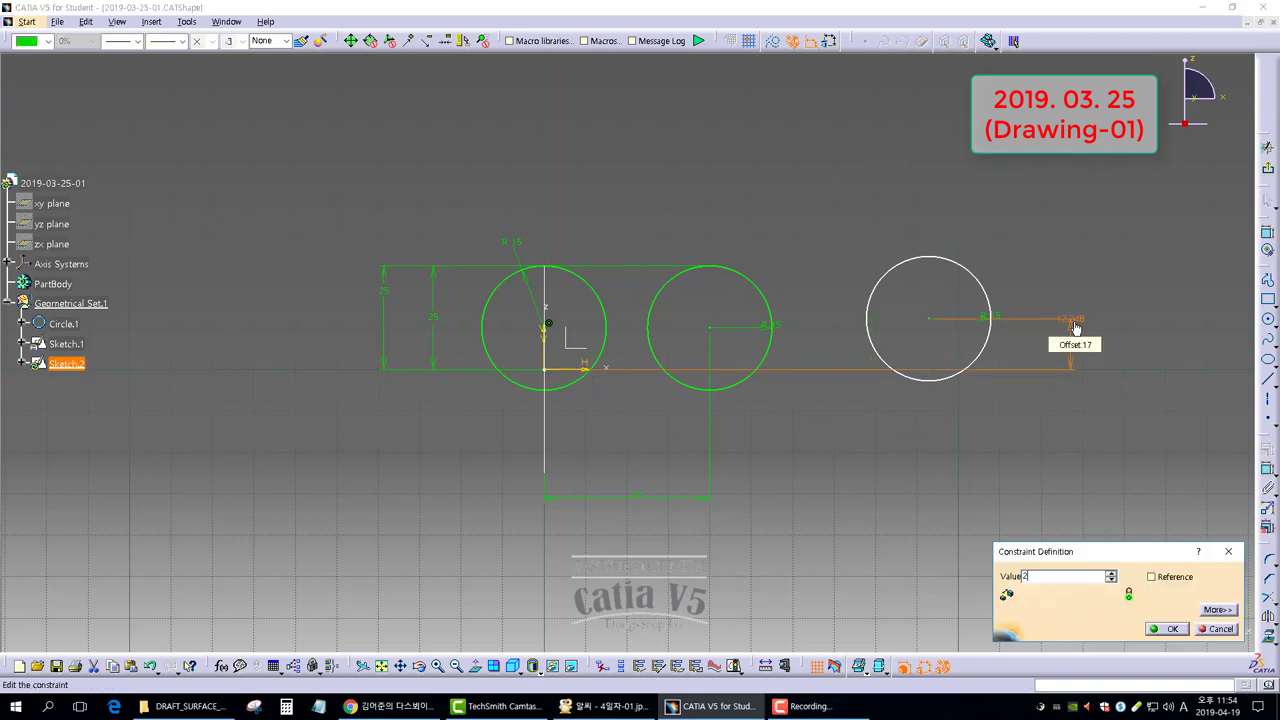
text(5)
key(Return)
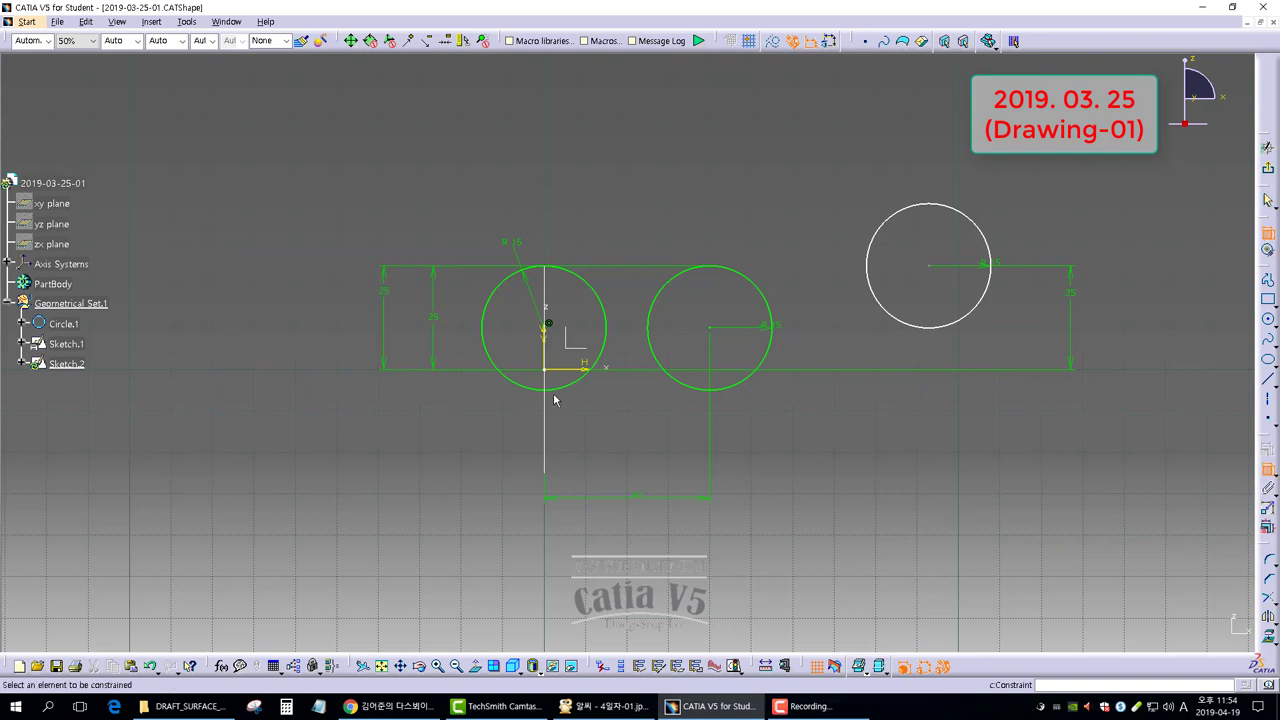
Step: Dimension the third circle's centre from the vertical axis and set the distance to 80 mm
click(546, 343)
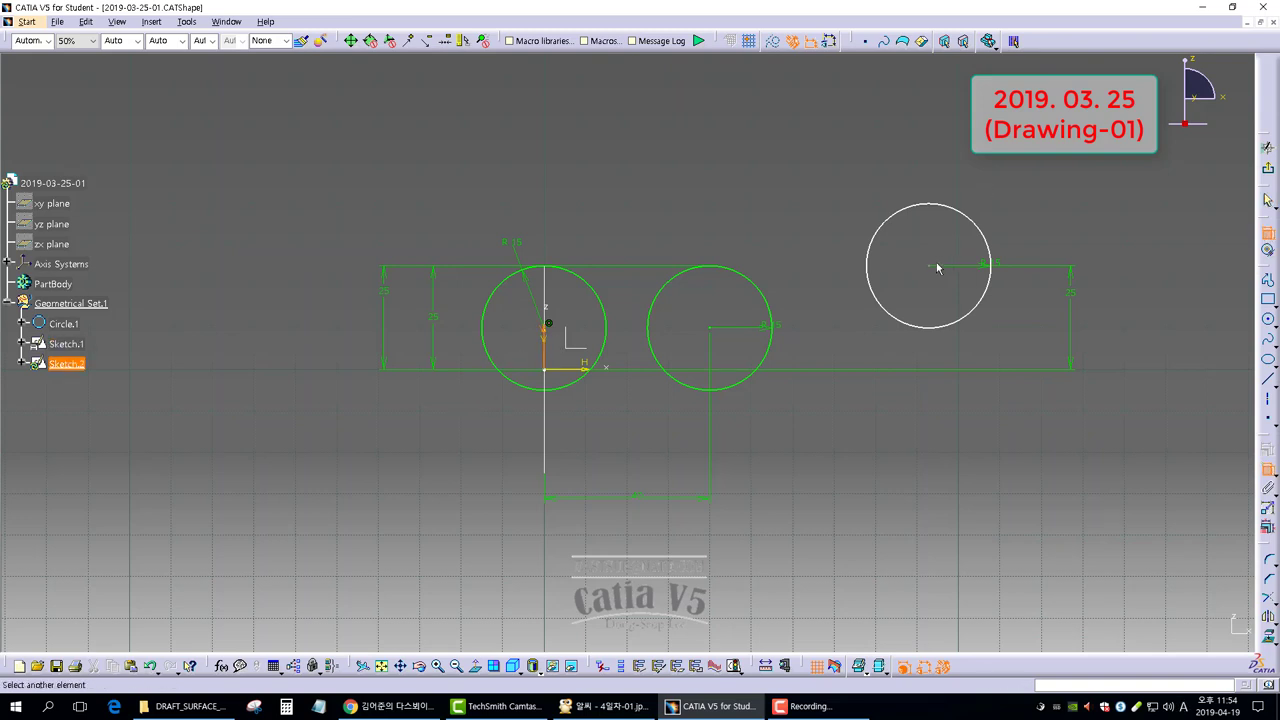
click(775, 560)
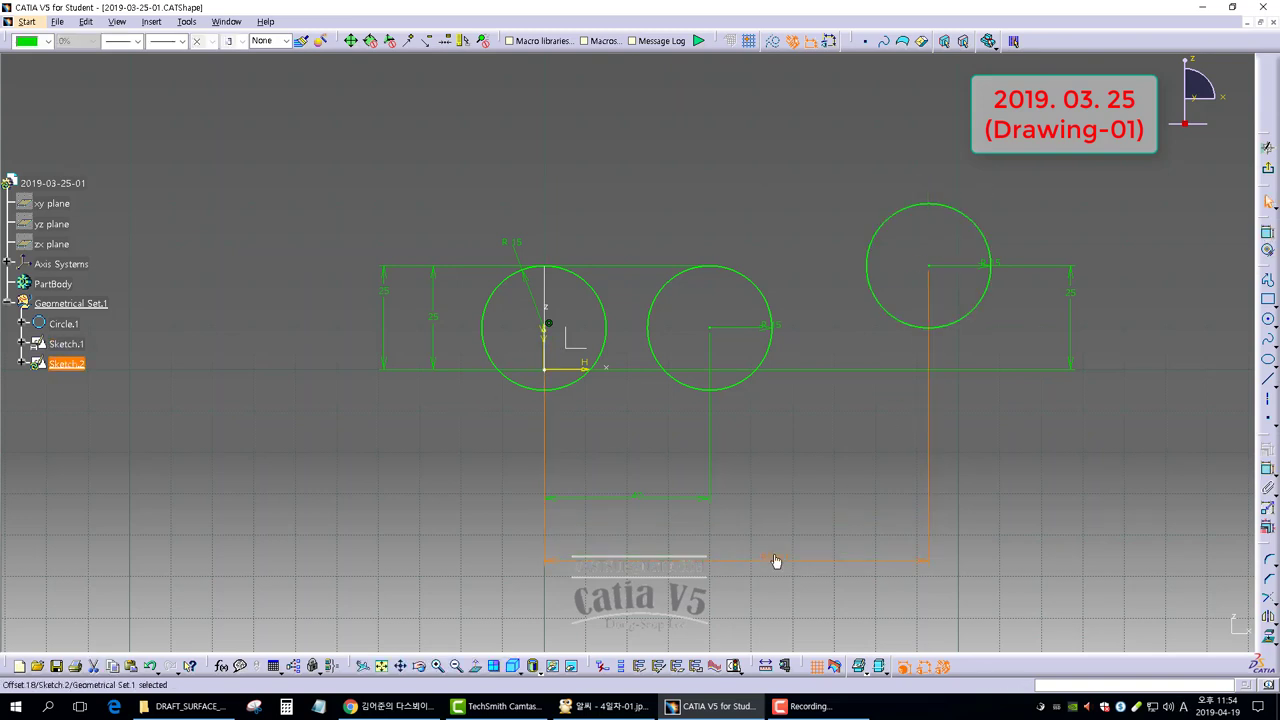
double_click(775, 559)
key(Return)
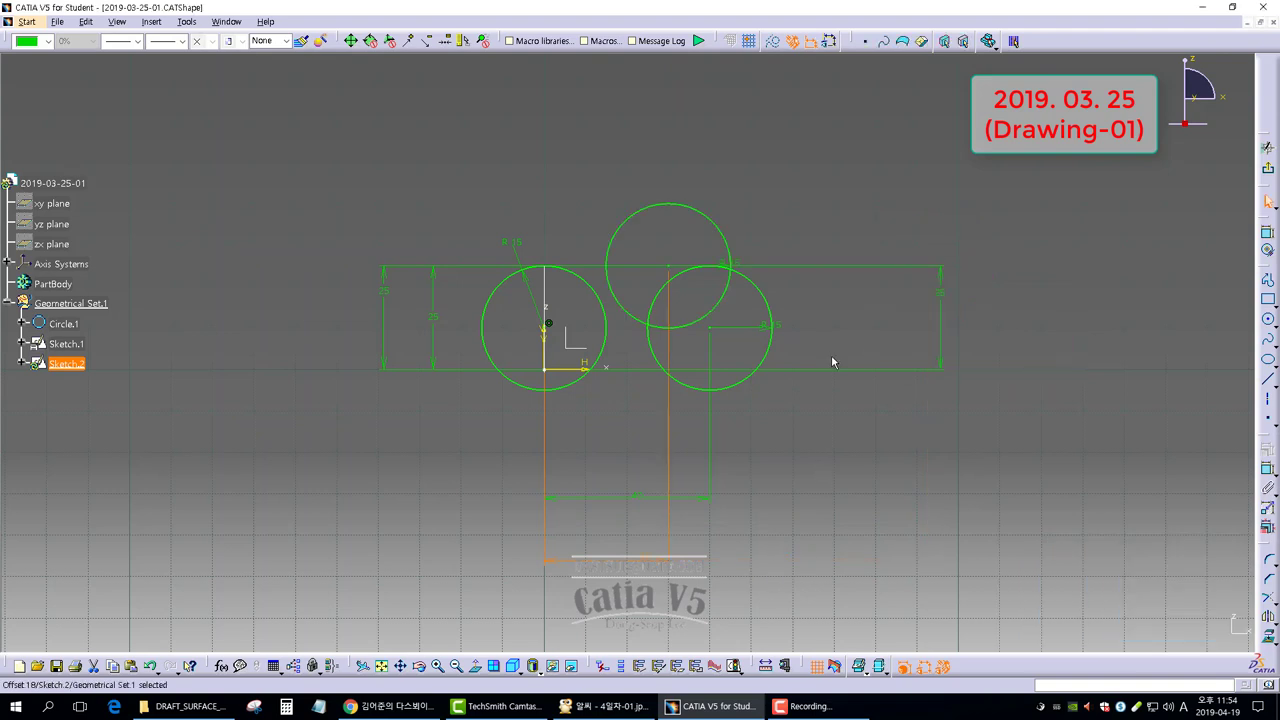
double_click(643, 565)
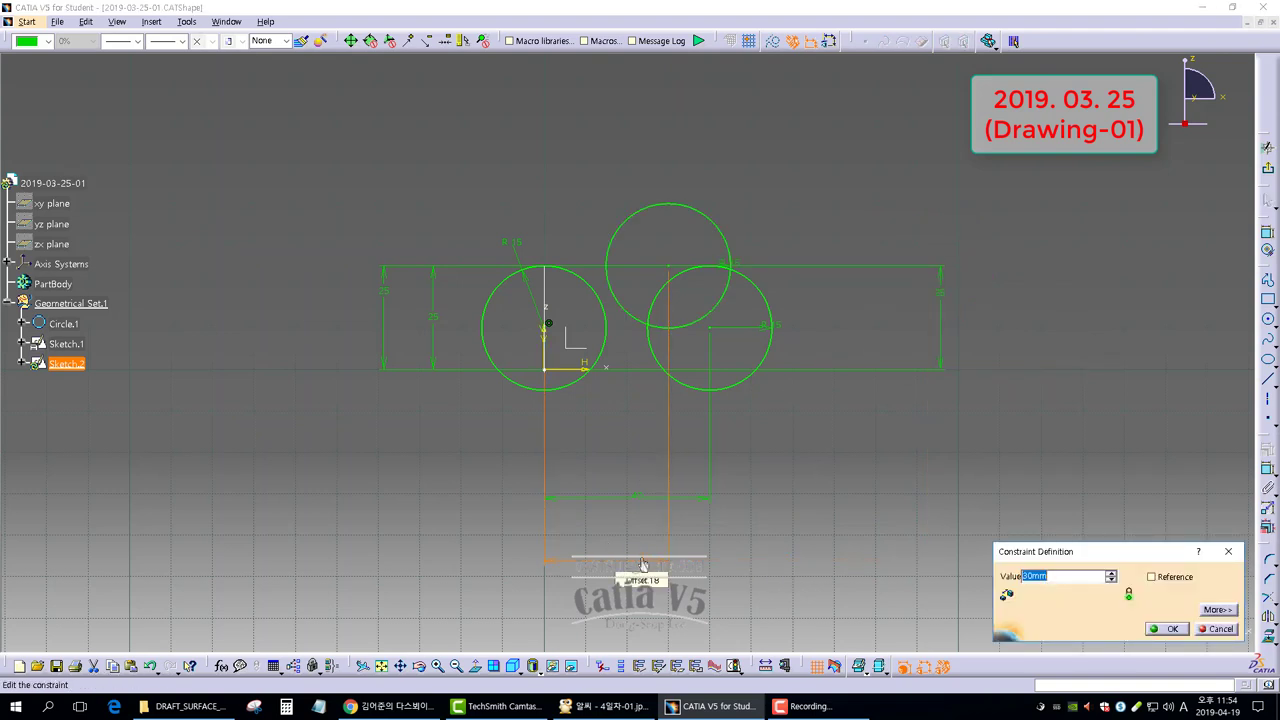
key(Return)
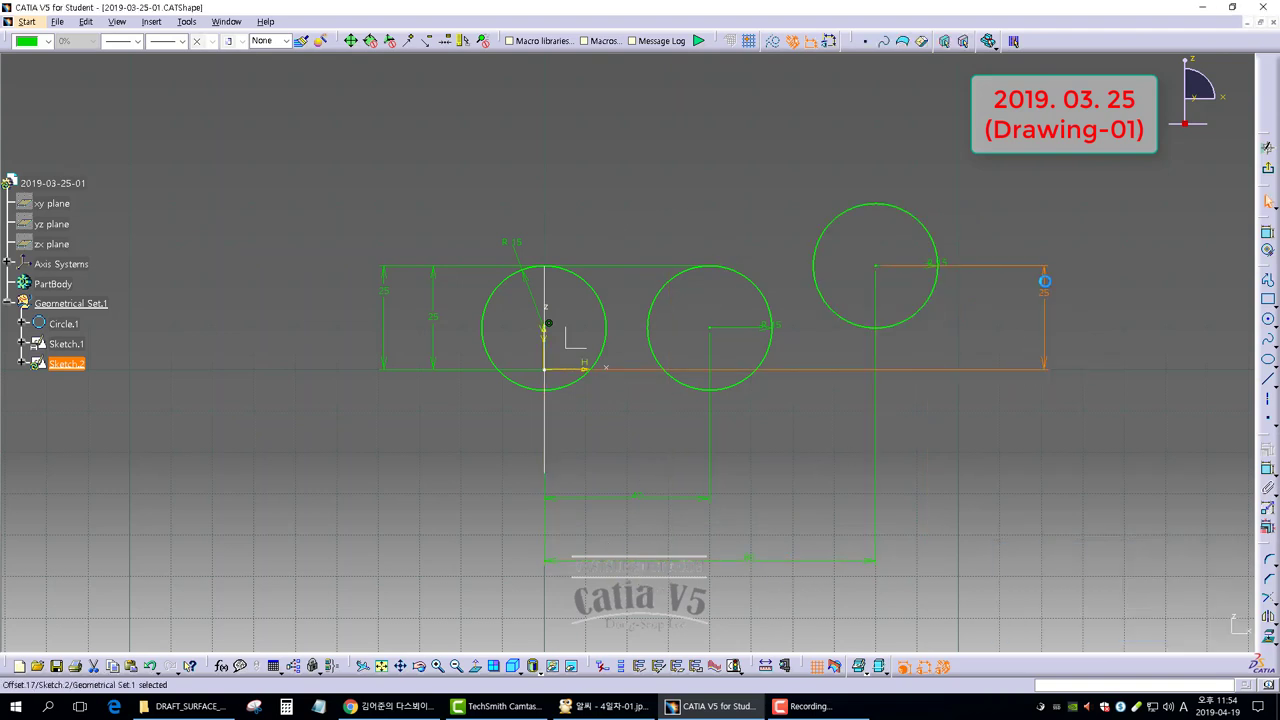
Step: Replace the third circle's centre-height dimension with one from the horizontal axis to the circle's top, set to 25 mm
right_click(1043, 288)
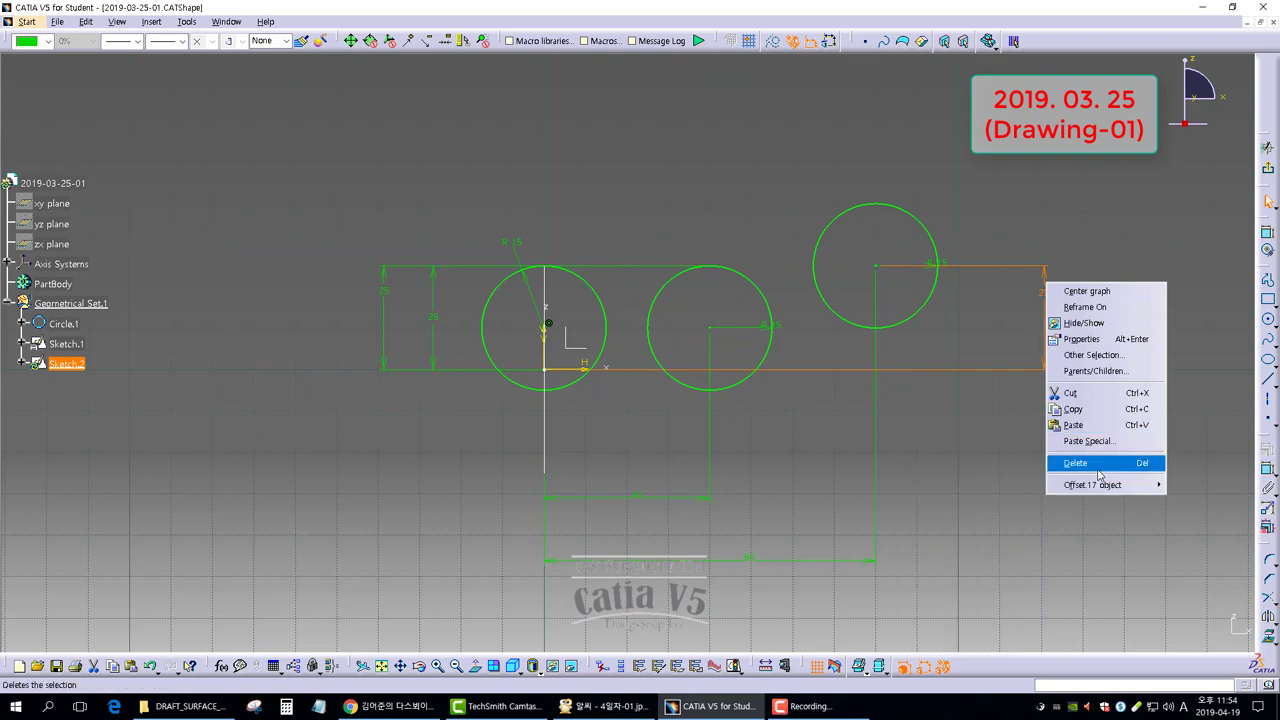
click(1078, 464)
click(1267, 468)
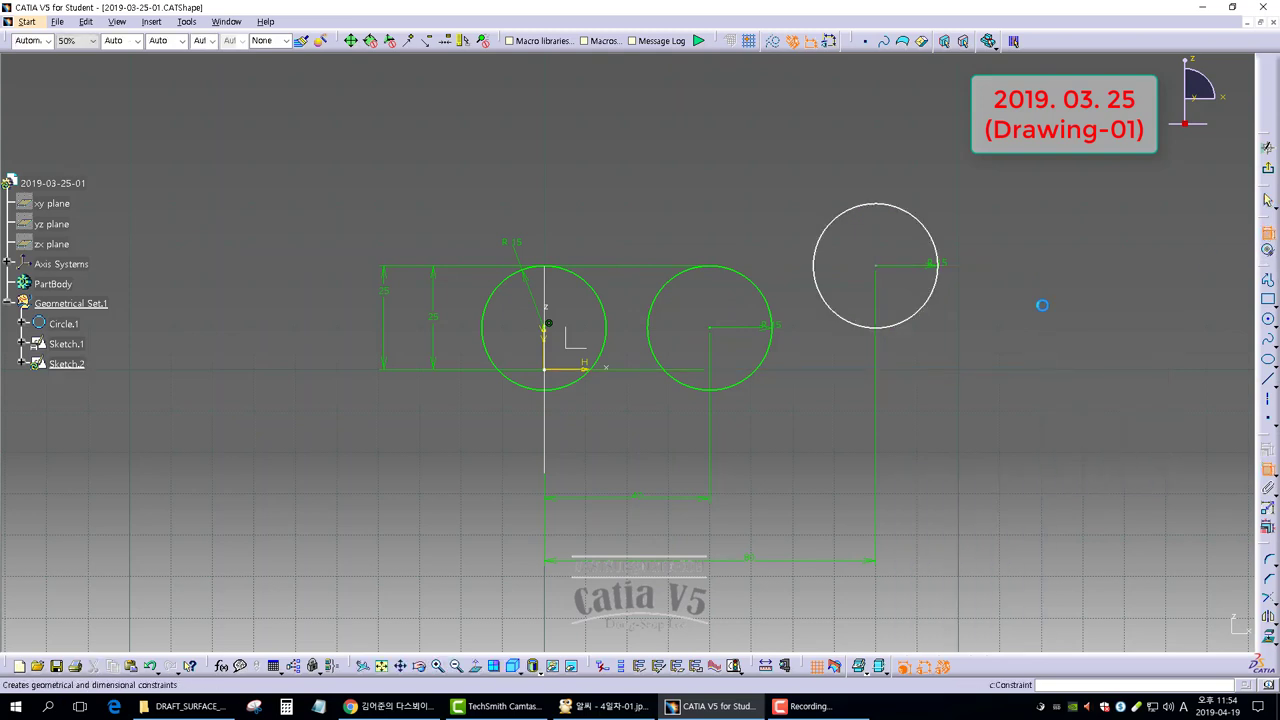
click(583, 369)
click(879, 205)
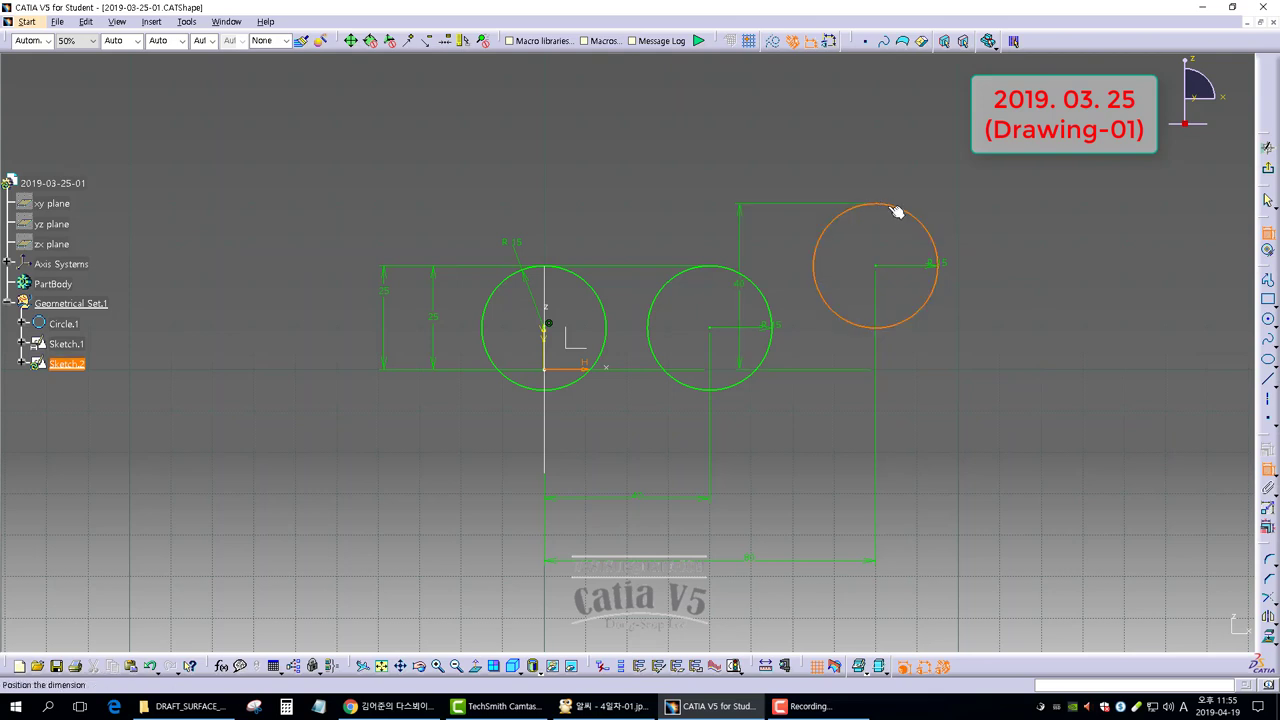
click(990, 260)
double_click(991, 265)
text(2)
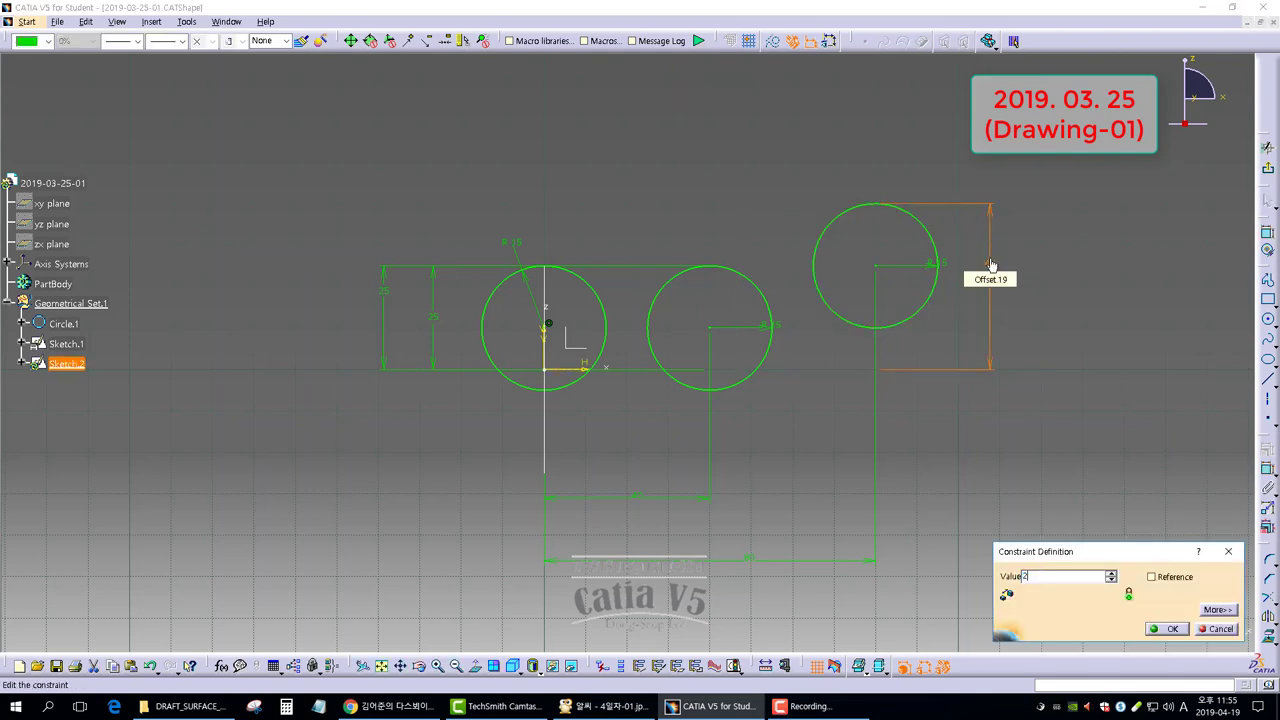
text(5)
key(Return)
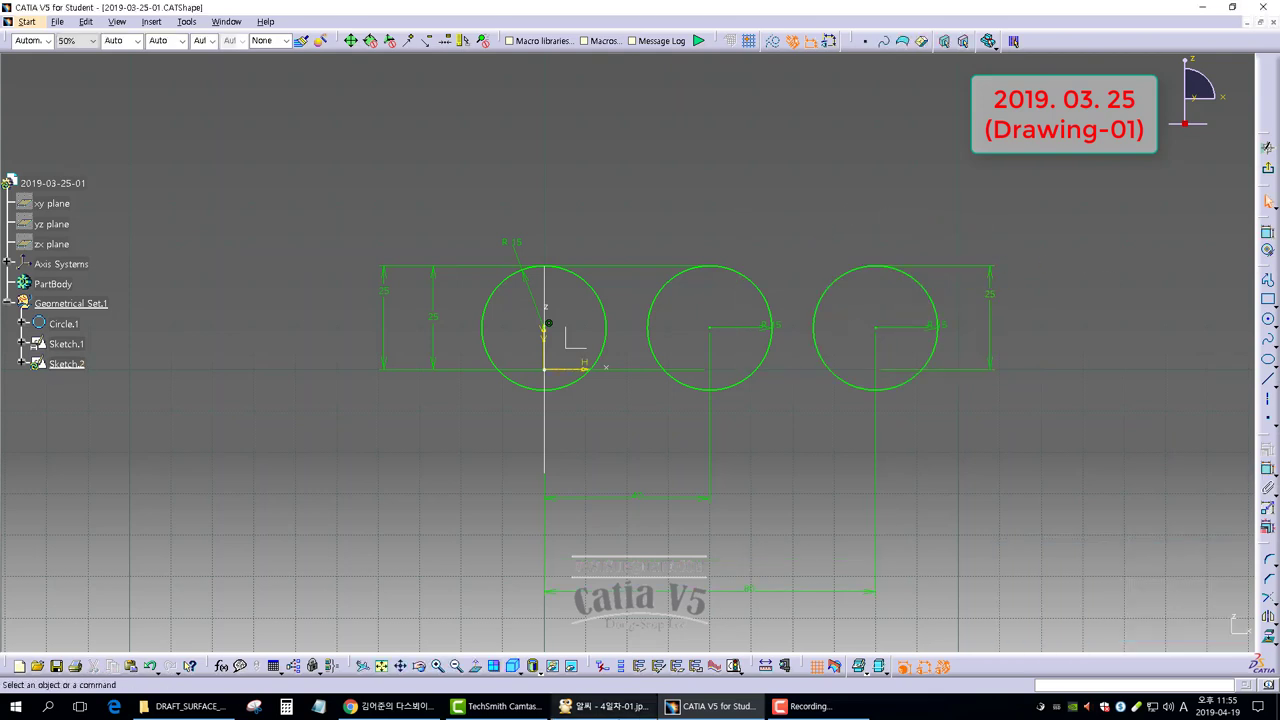
Step: Check the reference drawing and add an untrimmed corner between the first and second circles with a 20 mm radius
click(605, 706)
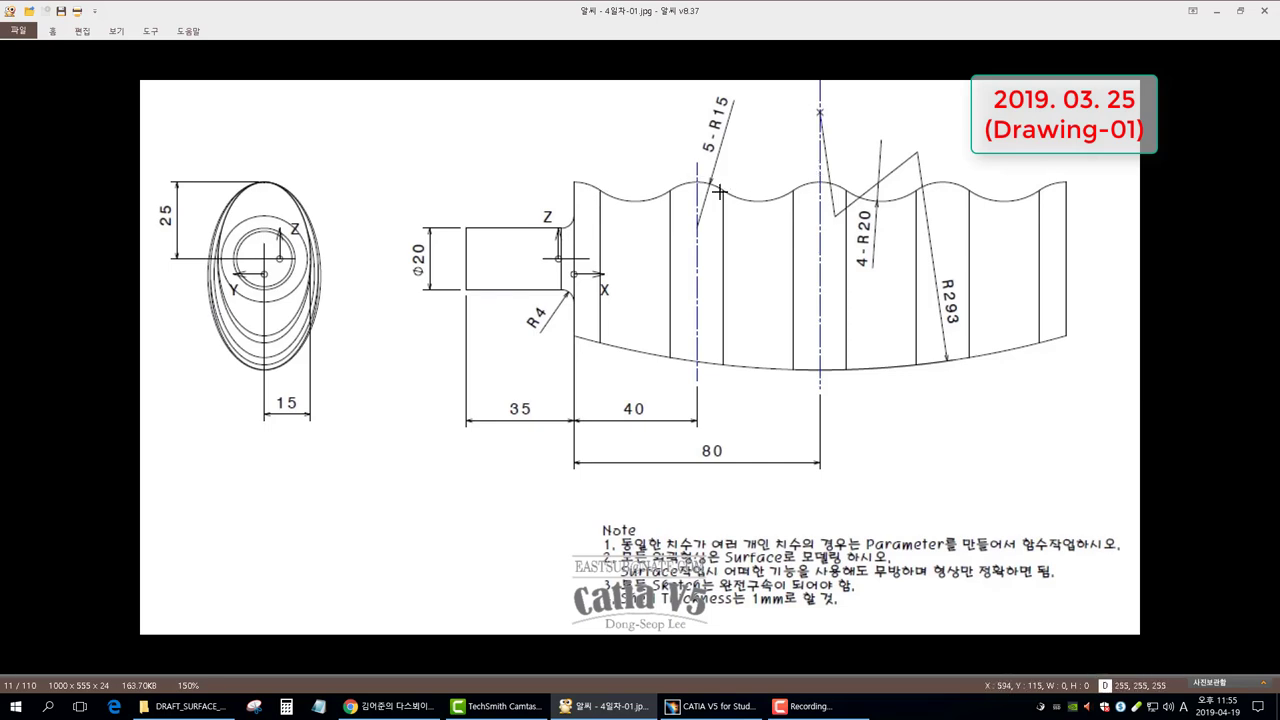
click(712, 706)
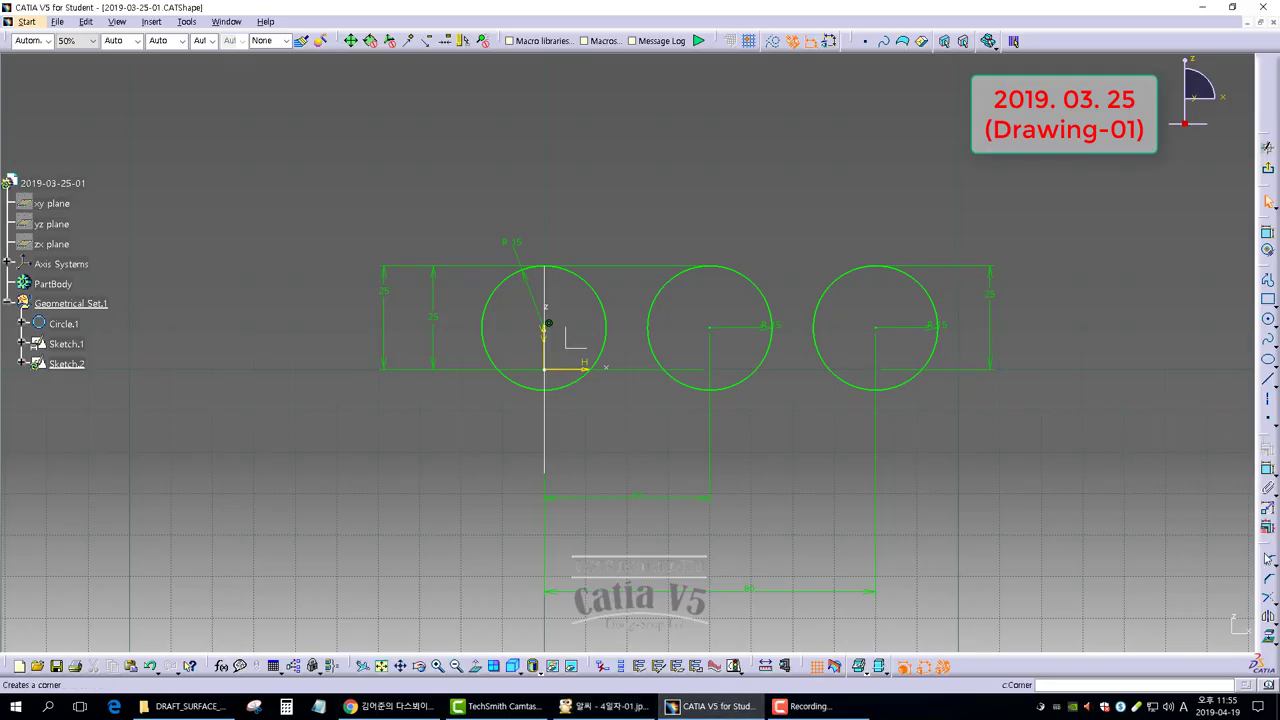
click(1267, 560)
click(590, 278)
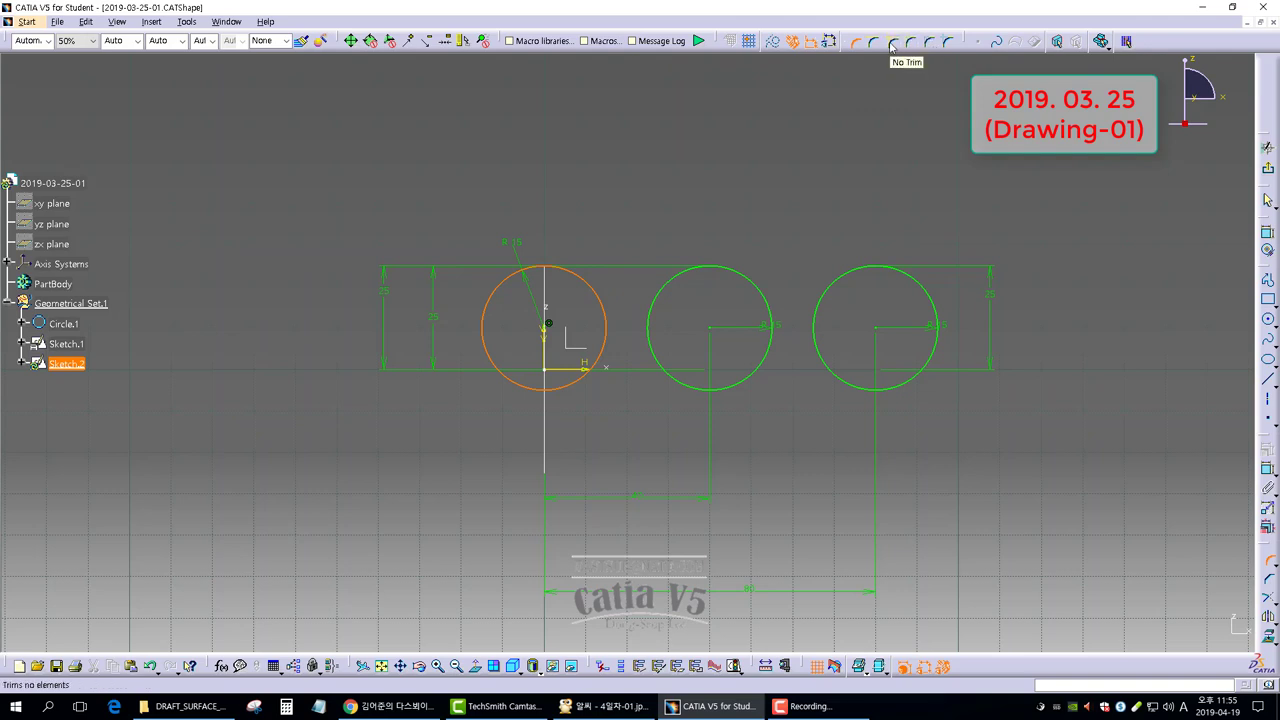
click(671, 290)
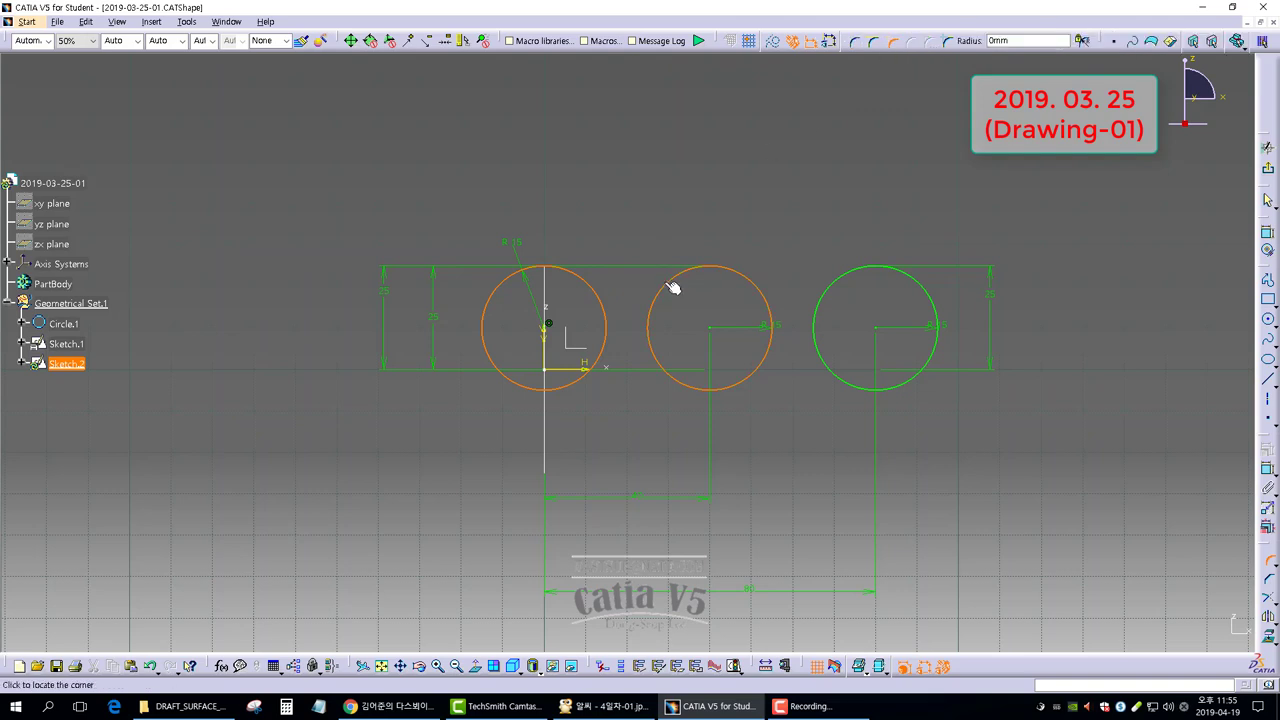
click(636, 290)
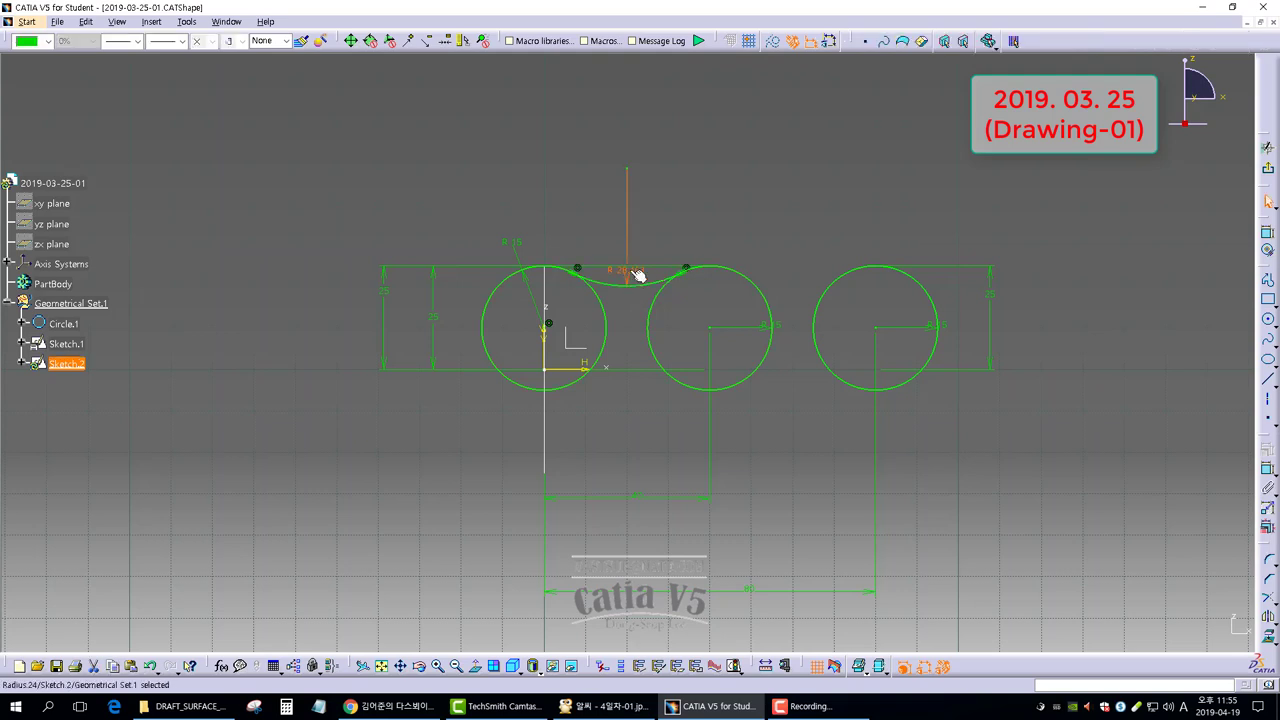
double_click(627, 274)
text(20mm)
key(Return)
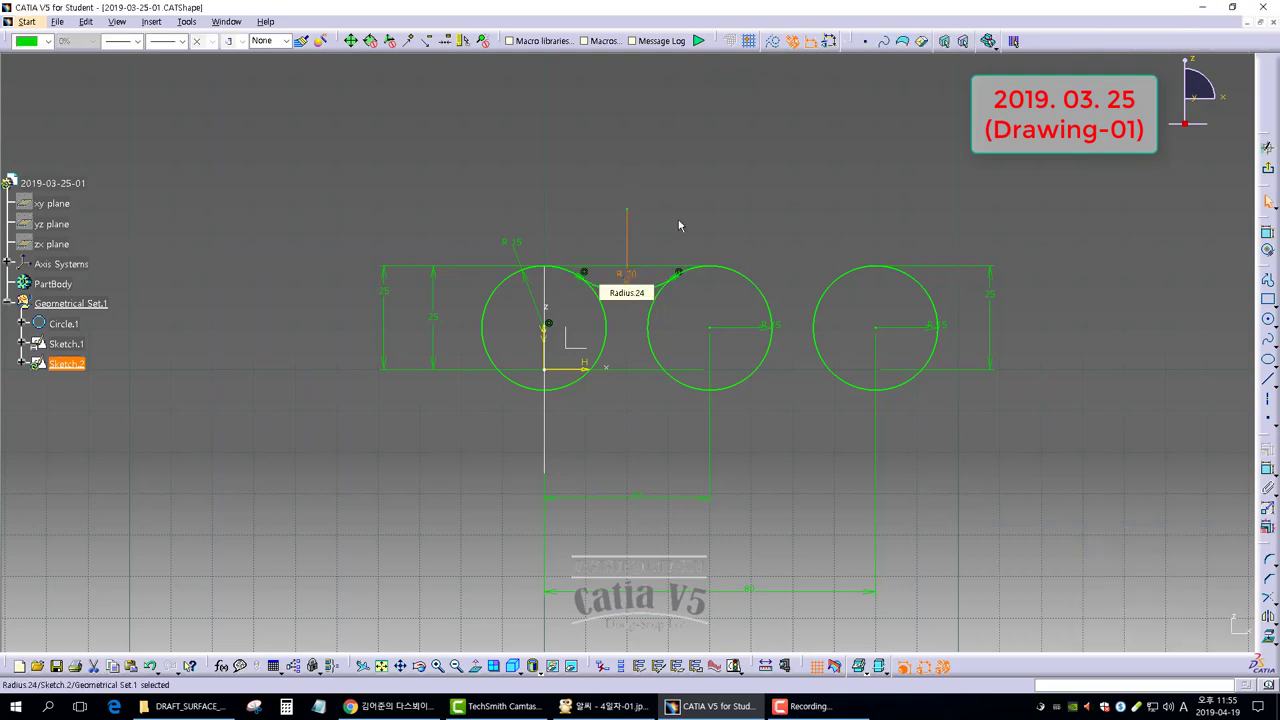
Step: Recheck the reference drawing and add an untrimmed 20 mm radius corner between the second and third circles
click(603, 708)
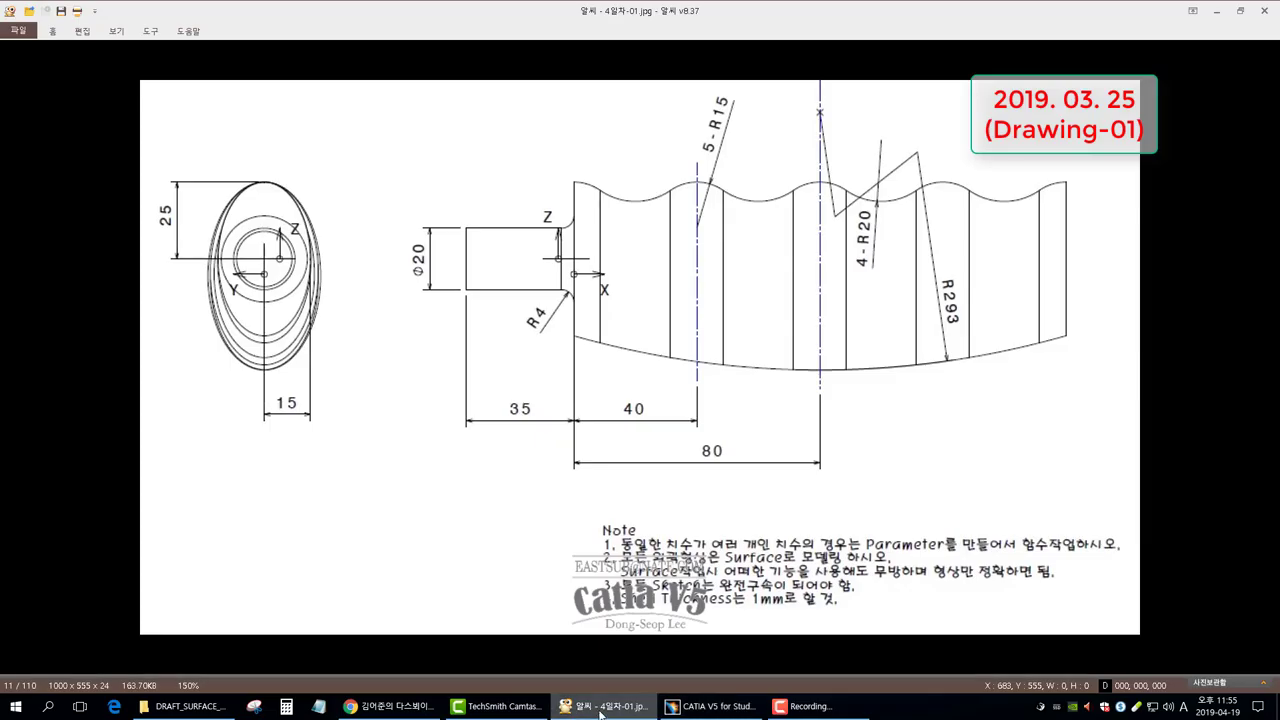
click(603, 708)
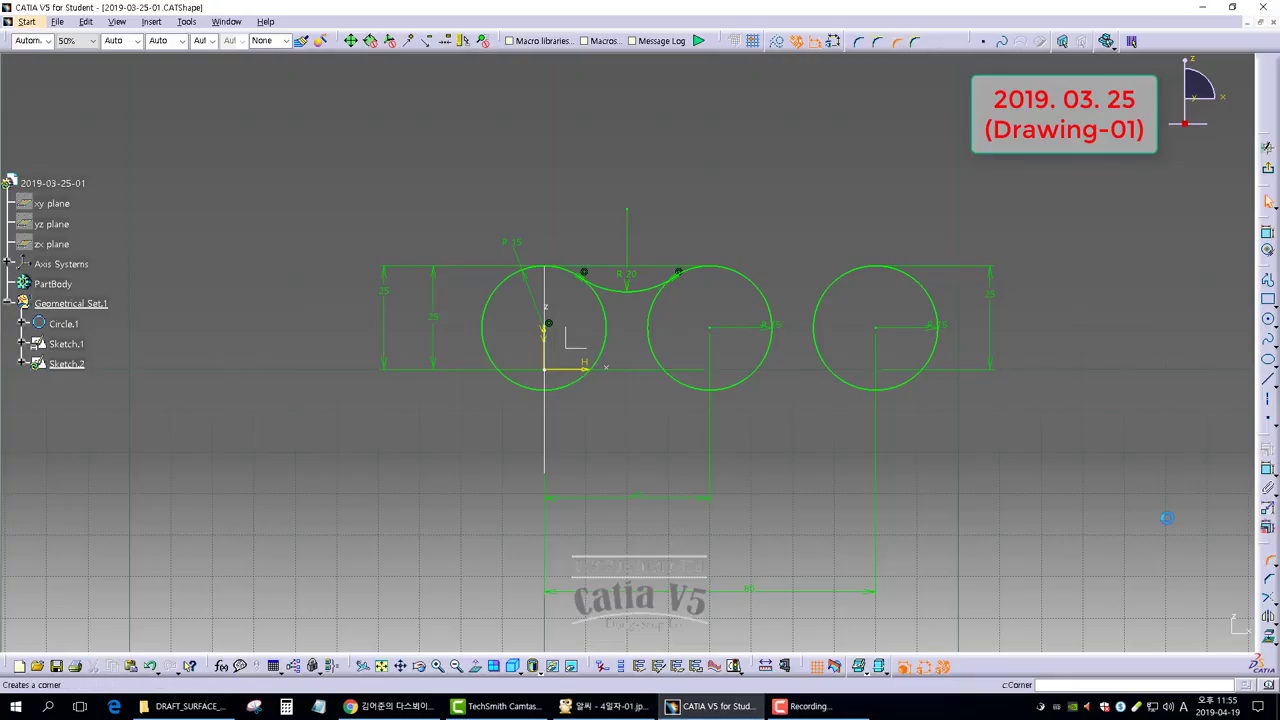
click(741, 280)
click(854, 277)
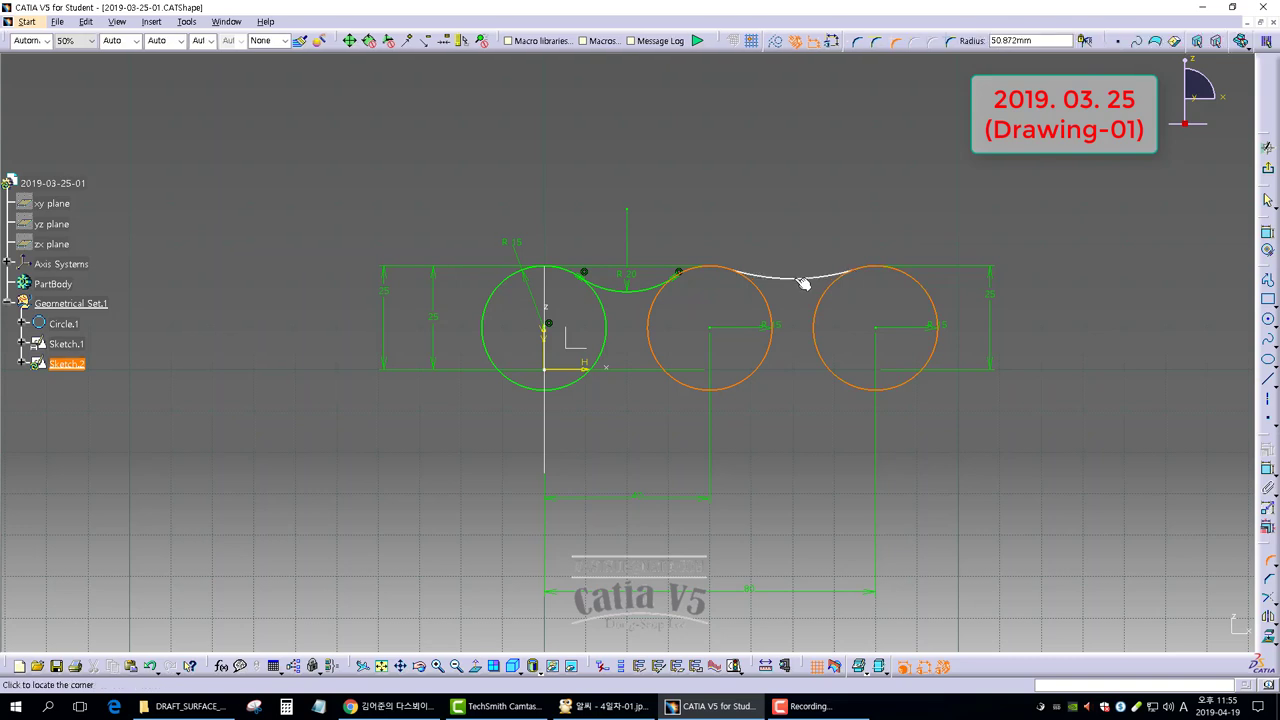
click(794, 285)
click(789, 266)
double_click(790, 268)
text(20)
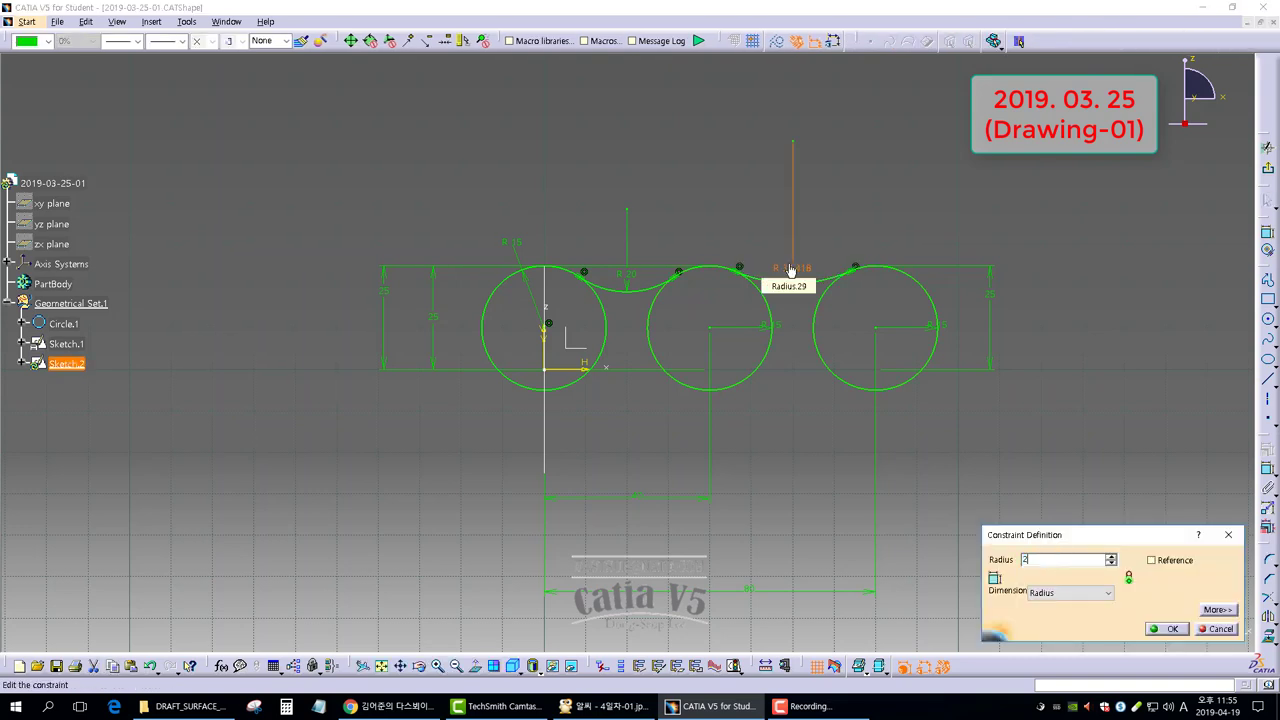
key(Return)
click(756, 182)
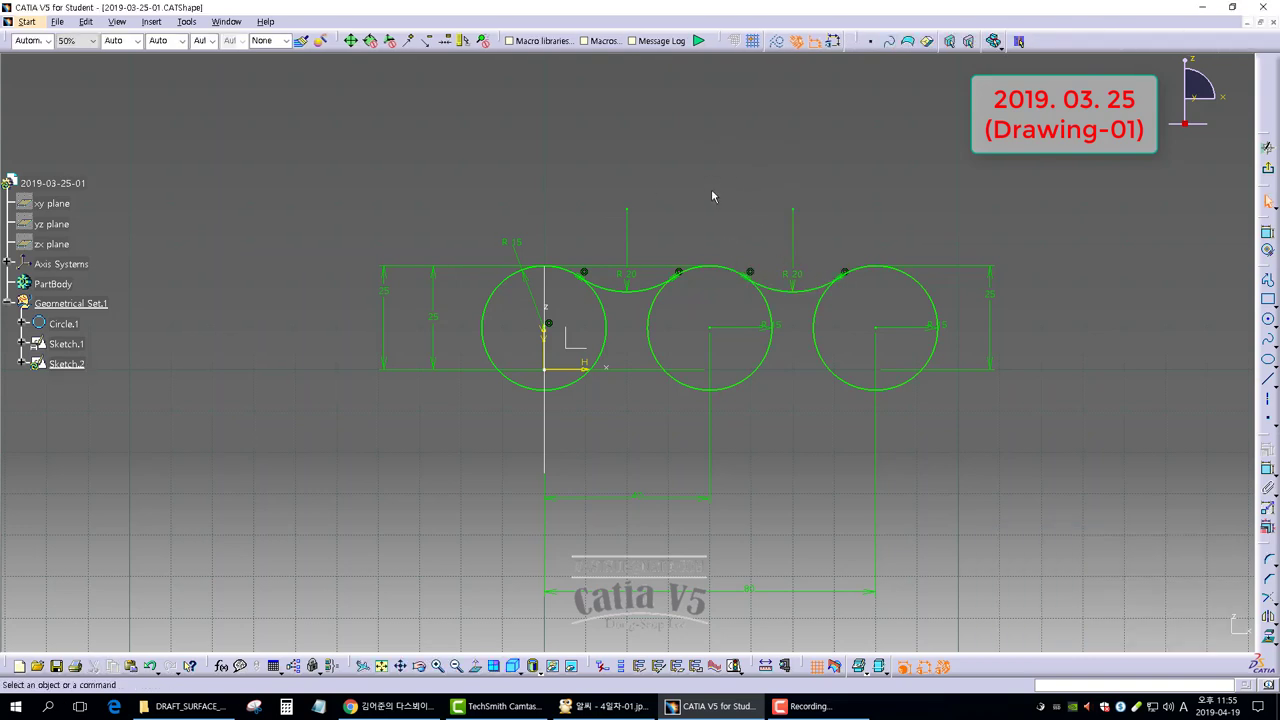
Step: Draw a 25 mm vertical line from the sketch origin up to the top of the first circle
middle_drag(711, 196, 587, 168)
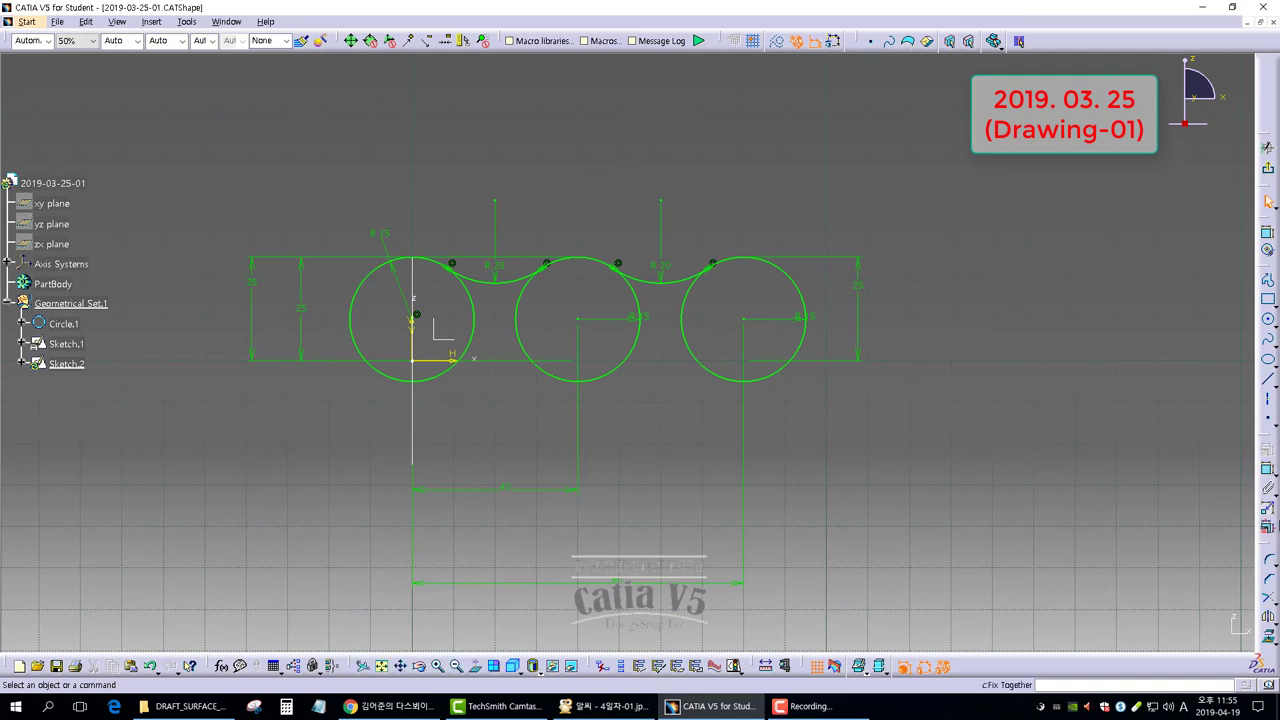
click(1267, 379)
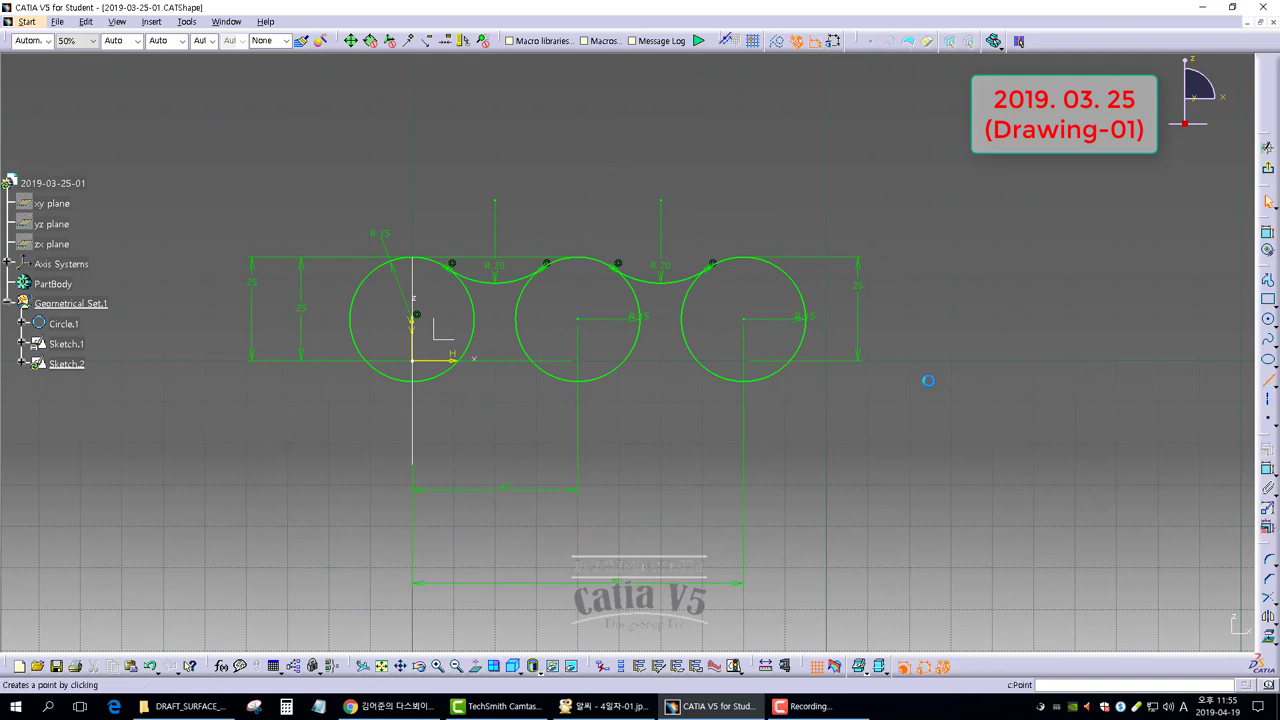
click(415, 361)
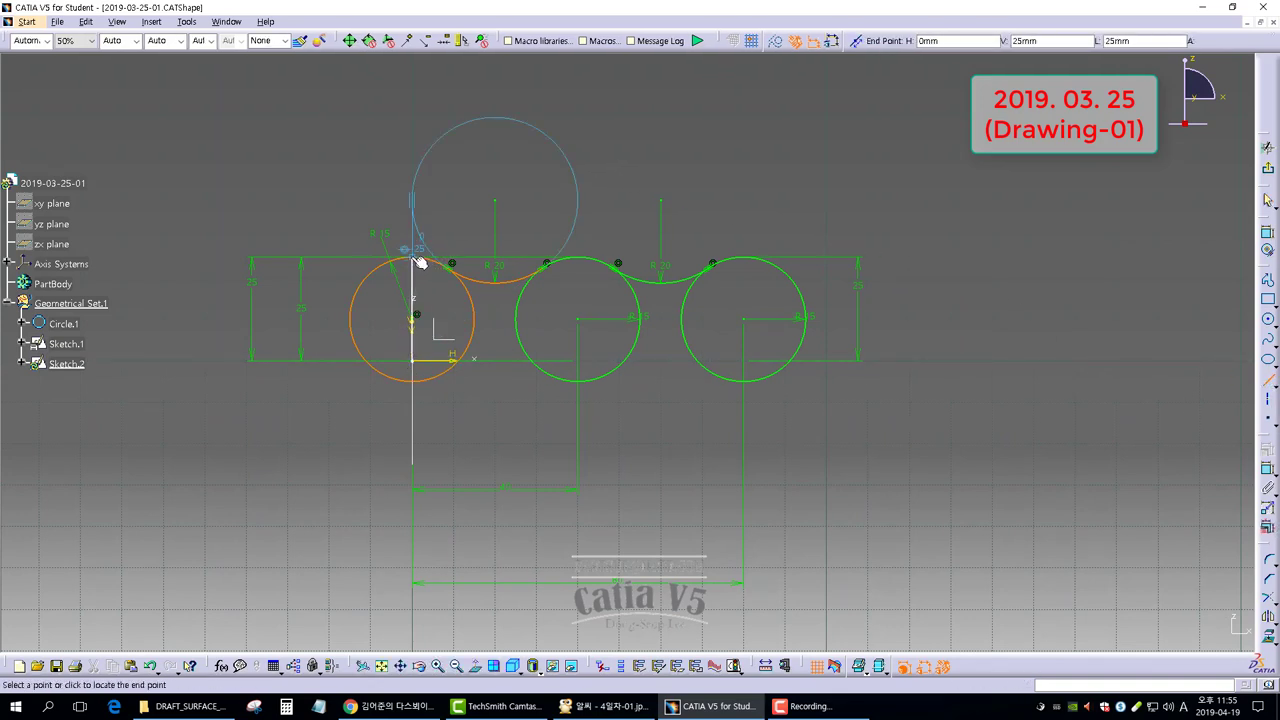
click(418, 262)
click(622, 163)
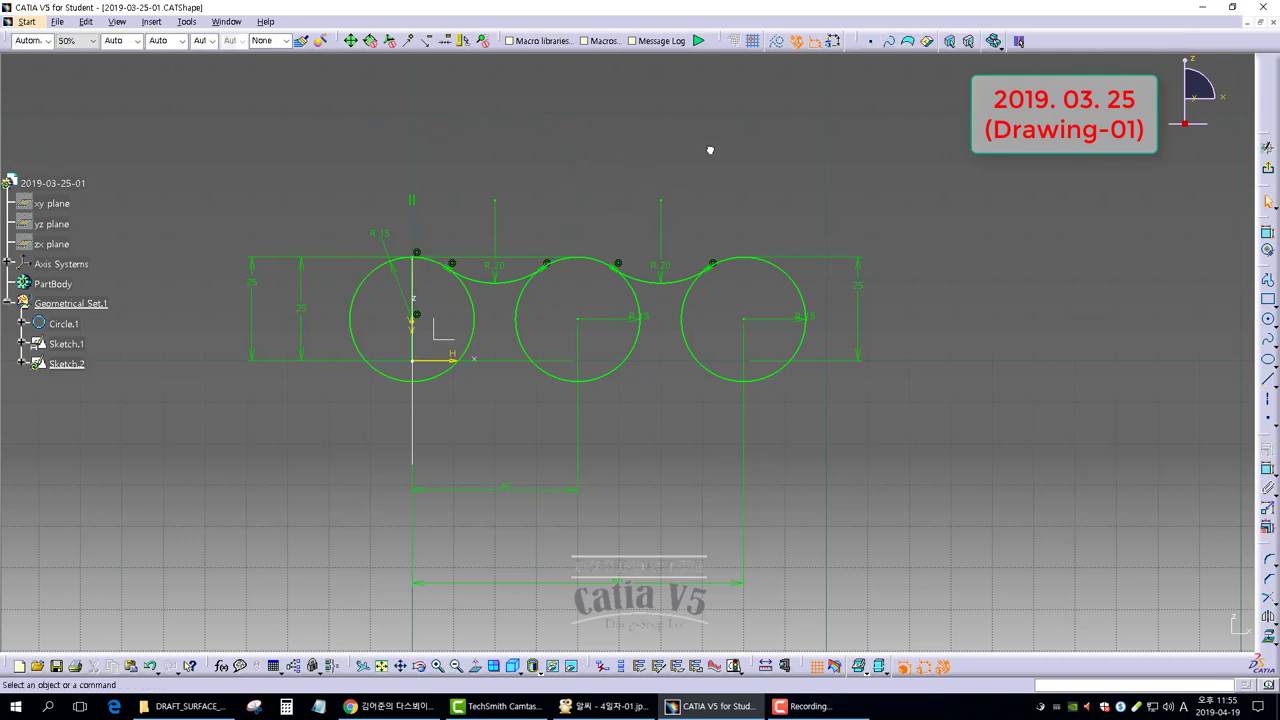
Step: Trim the first circle down to its upper arc and delete the parallelism constraint shown above the vertical line
click(1267, 600)
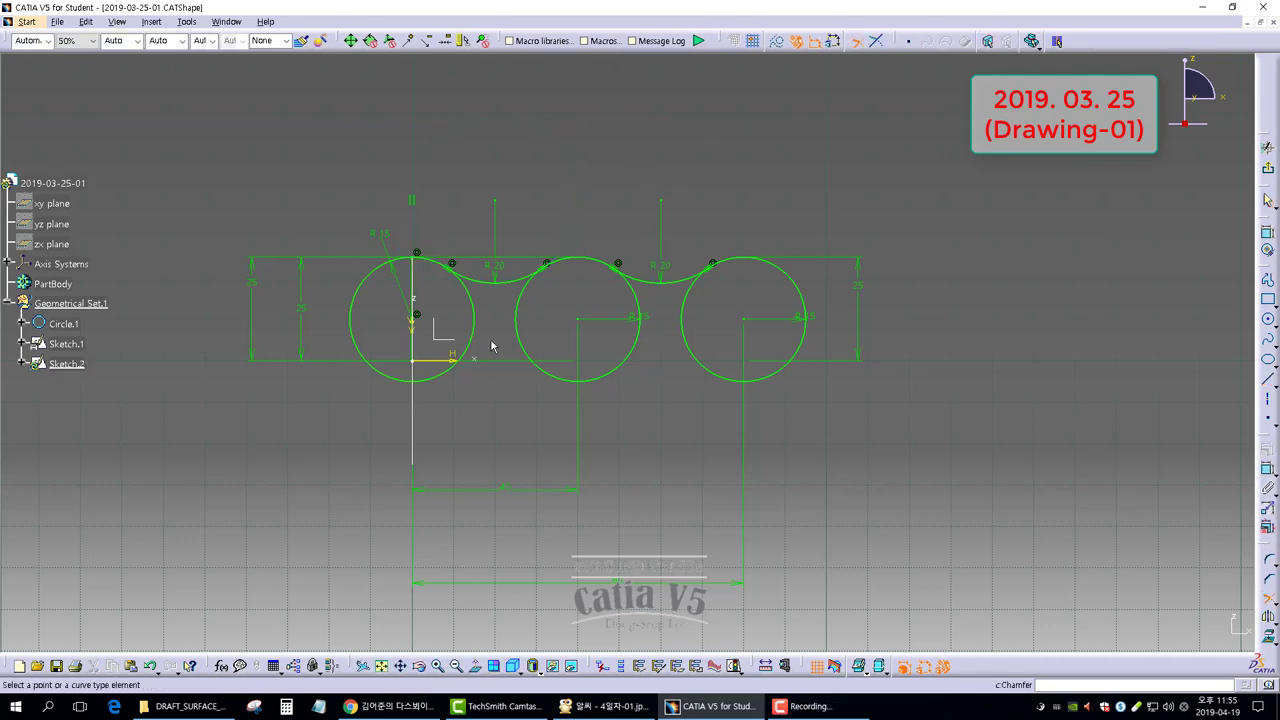
click(436, 266)
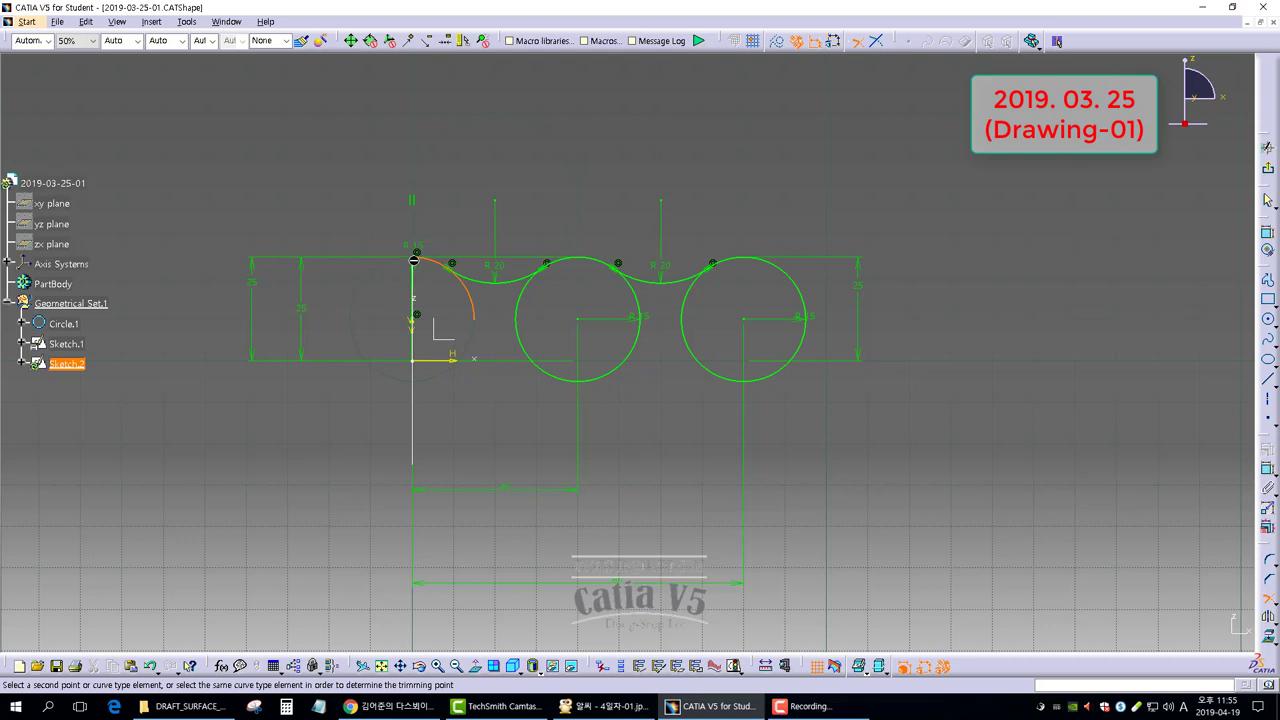
click(394, 276)
mouse_move(454, 287)
middle_down()
mouse_move(580, 323)
mouse_move(465, 226)
mouse_move(514, 266)
middle_up()
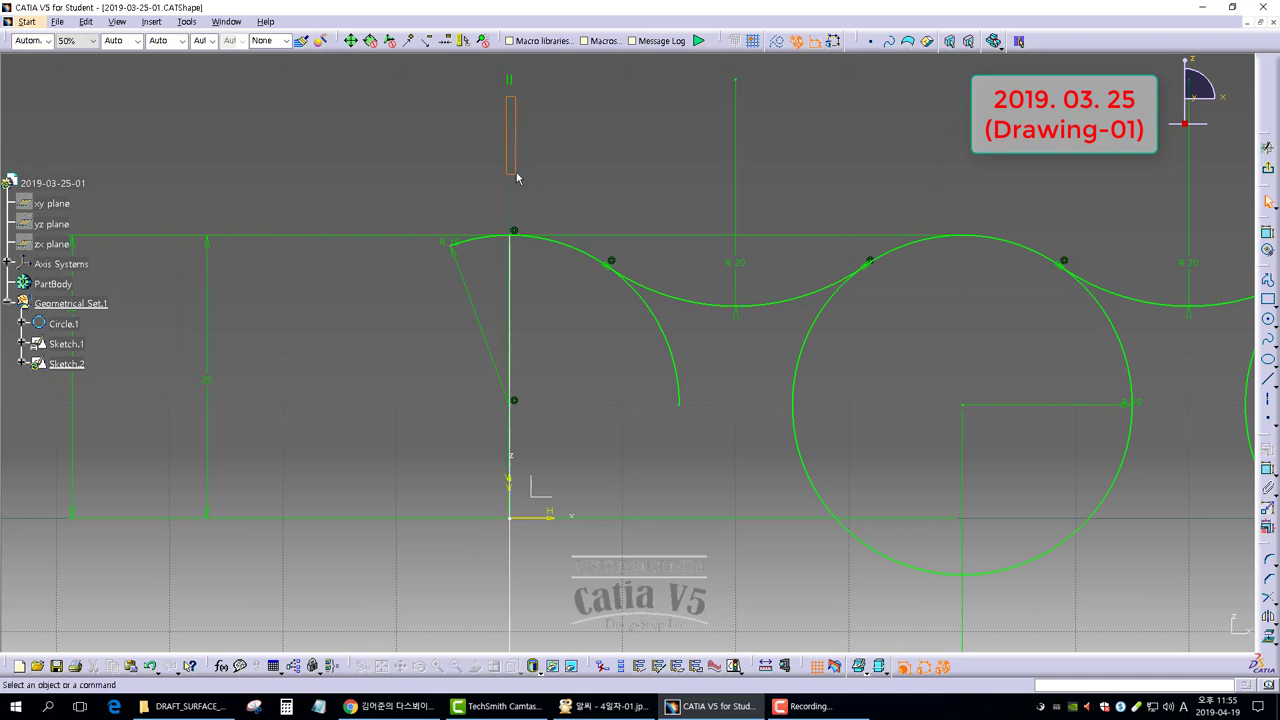
right_click(510, 96)
click(546, 141)
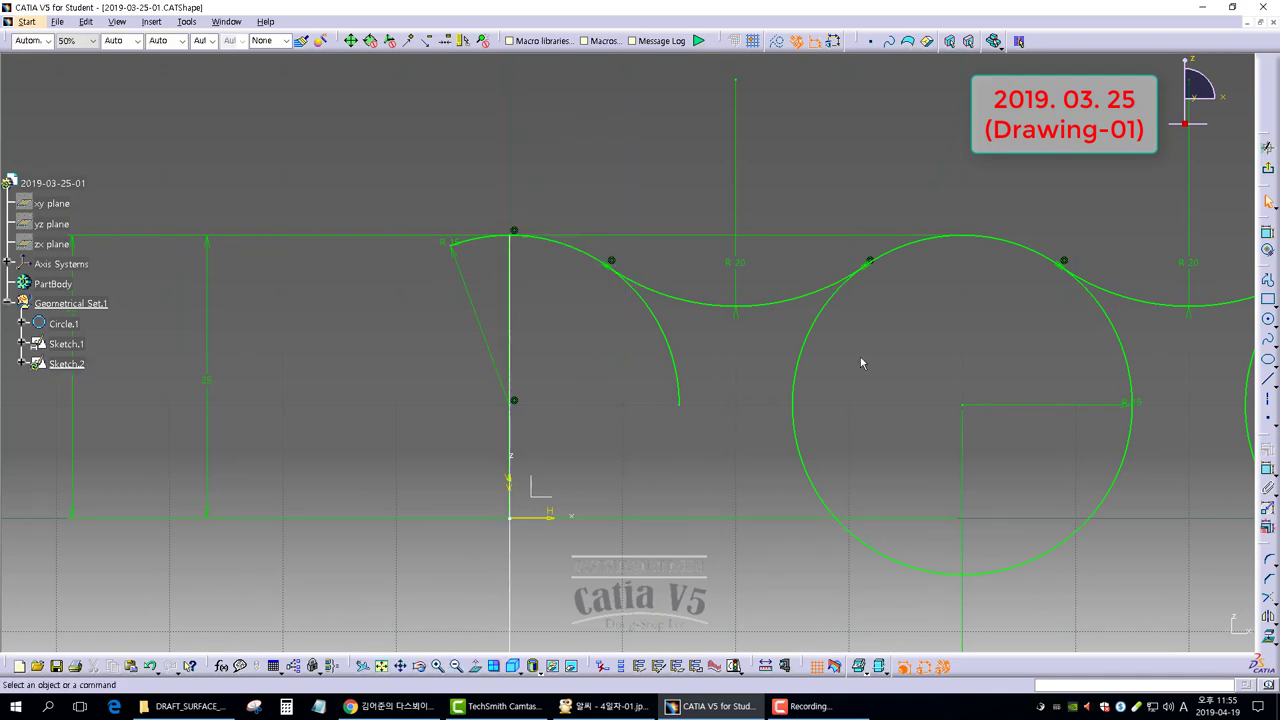
Step: Trim the vertical line and the first circle's arc to each other at the line's upper end
click(1267, 597)
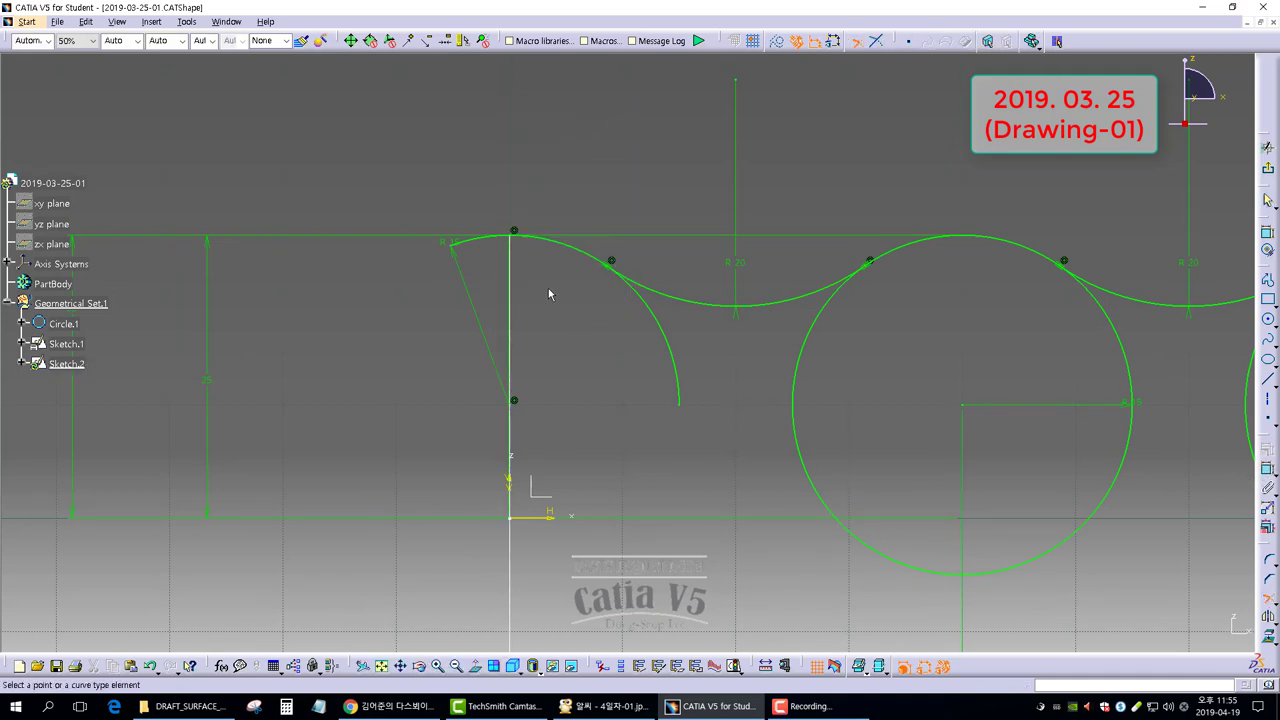
click(511, 254)
click(553, 242)
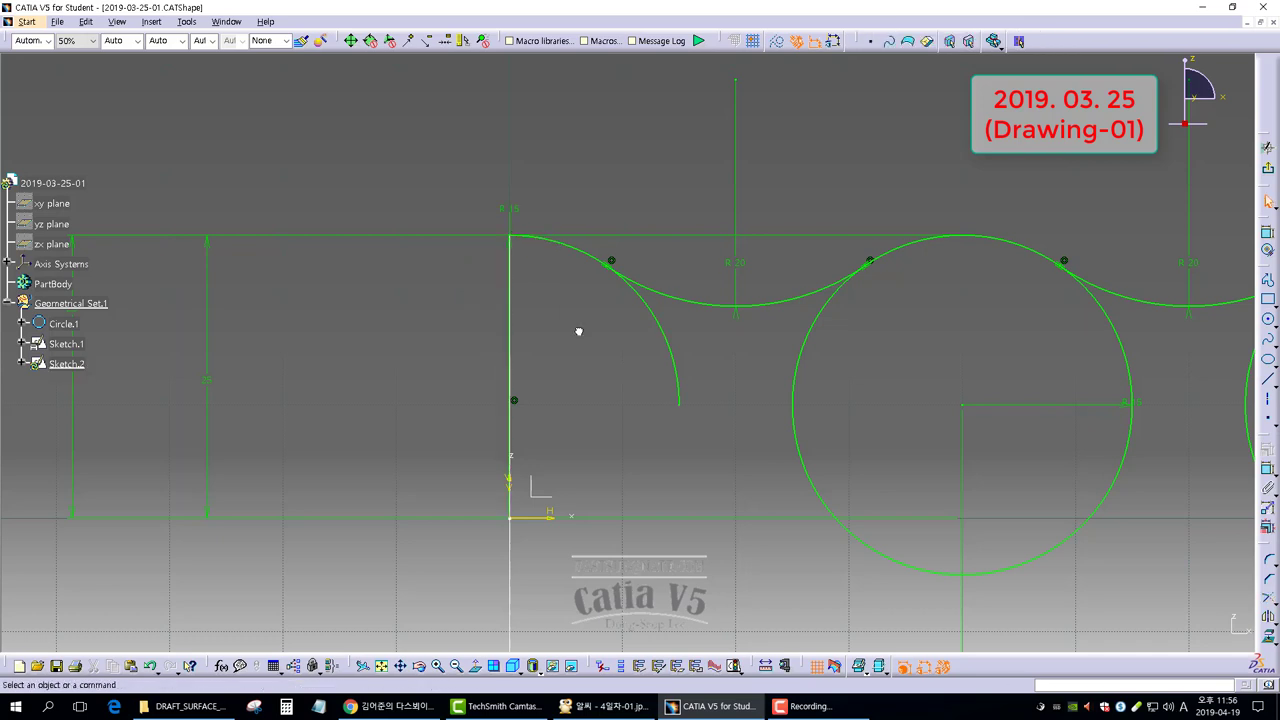
Step: Convert the vertical line between the origin and the first arc into a construction element
click(510, 287)
click(512, 432)
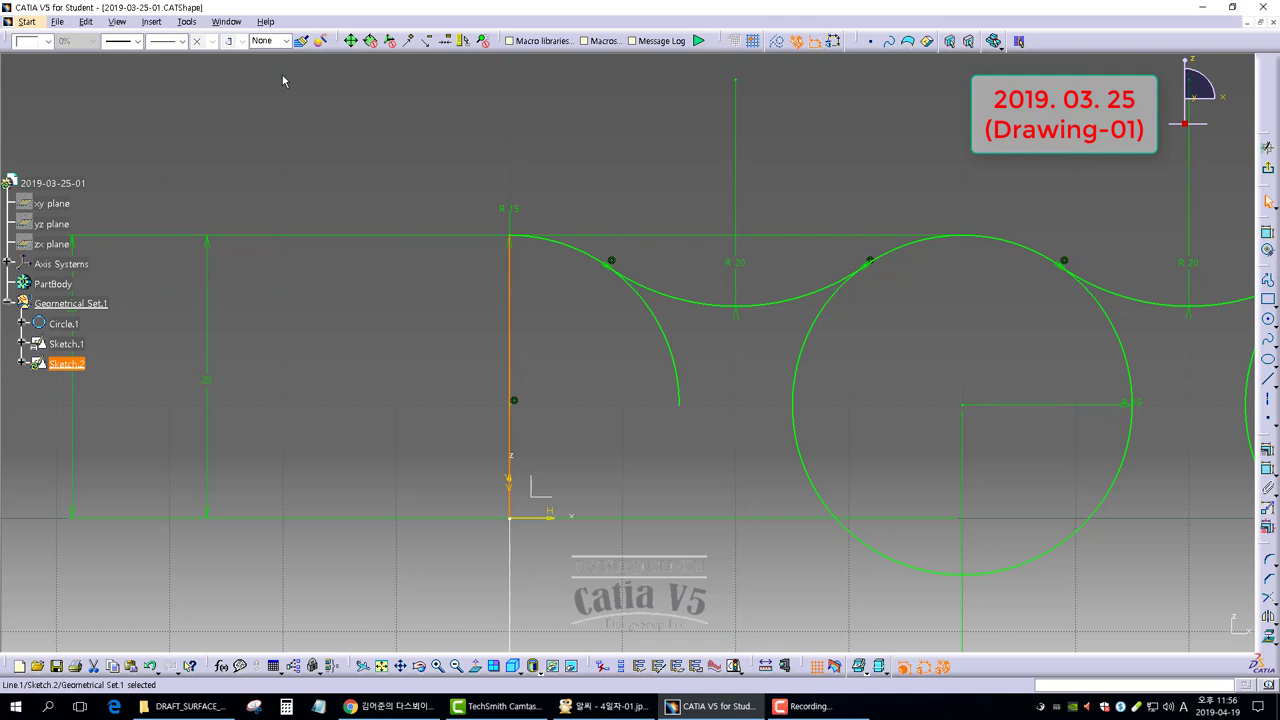
click(778, 43)
Step: Trim the R15 circles and the two R20 arcs to each other at their tangent points, forming the wavy upper profile
ctrl+middle_drag(509, 163, 494, 220)
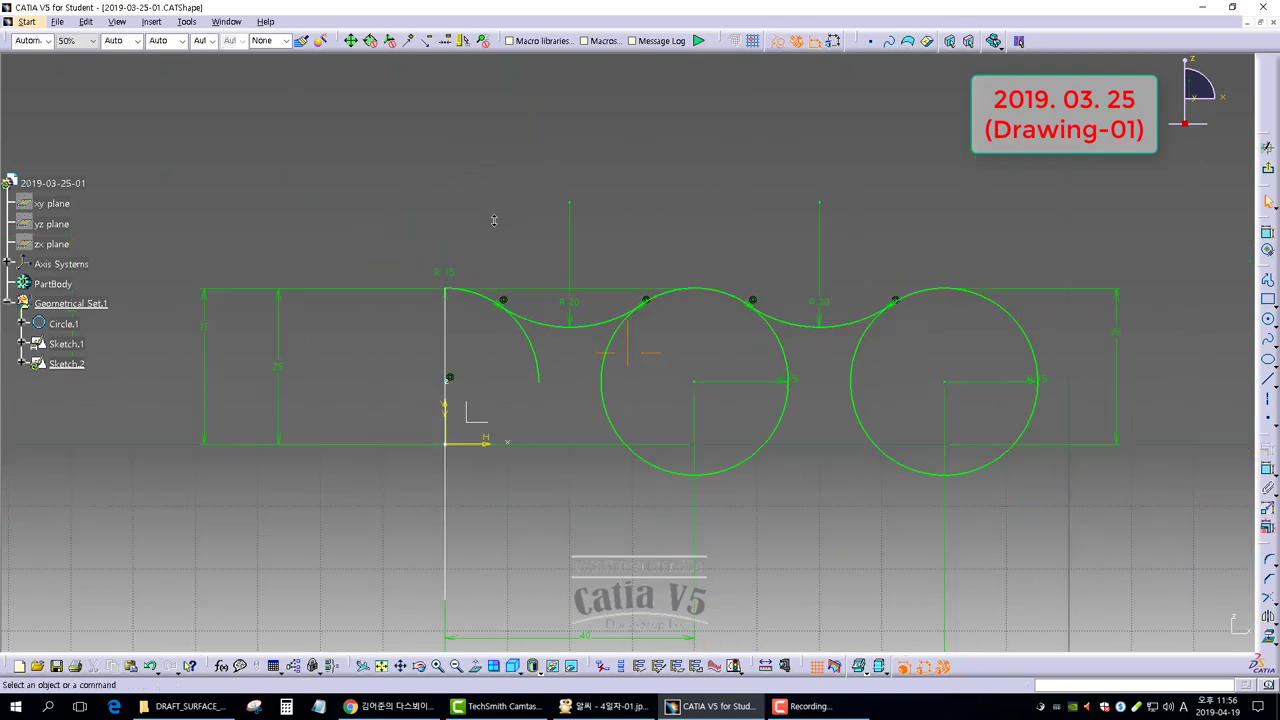
click(1268, 598)
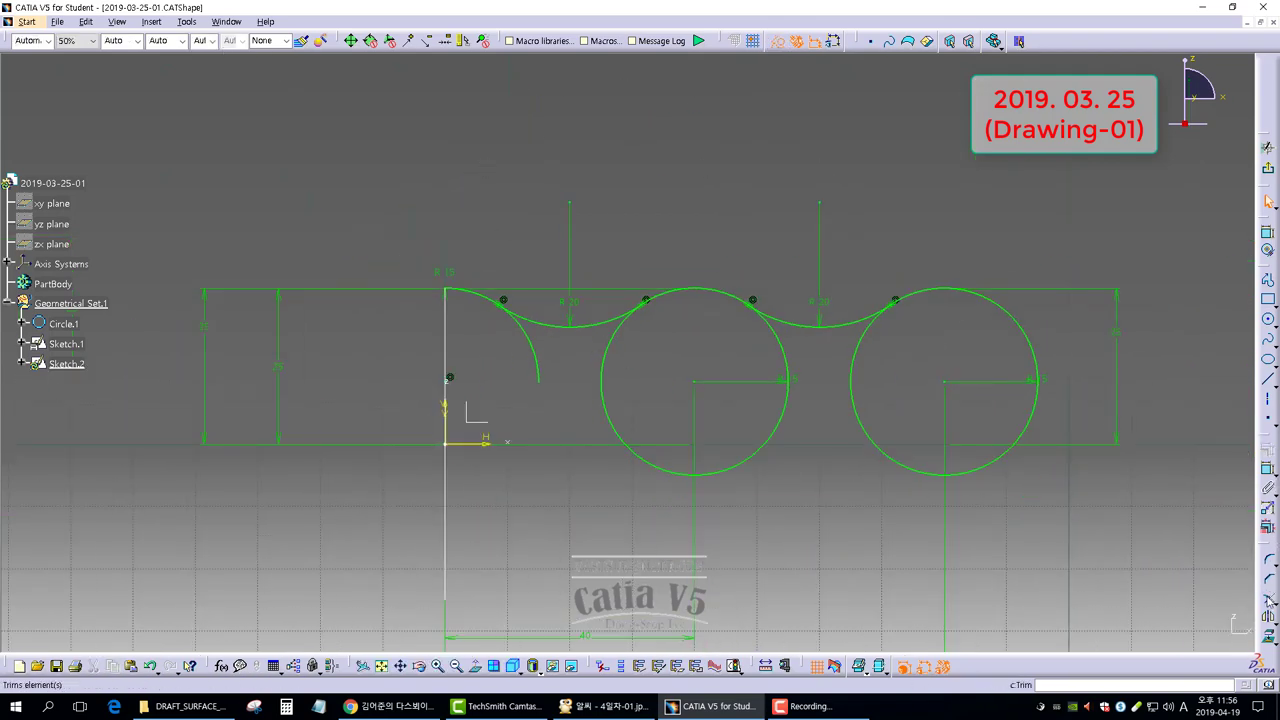
click(486, 302)
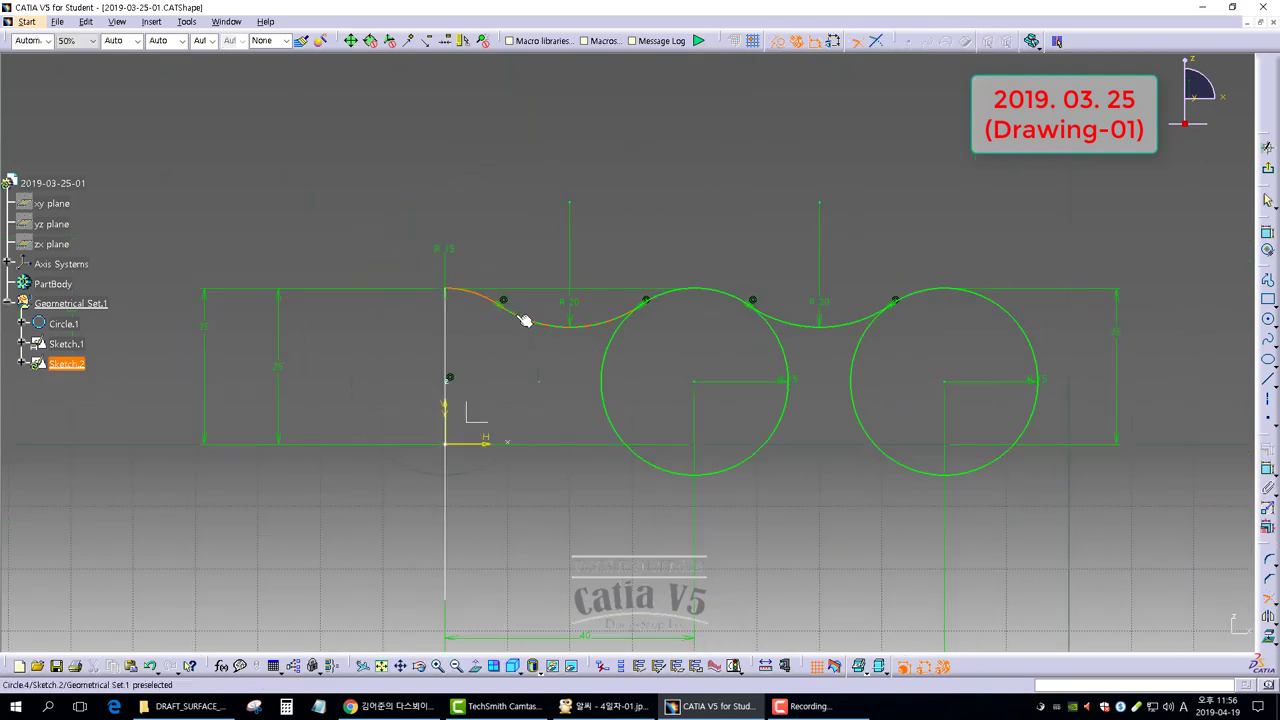
click(1266, 598)
click(607, 315)
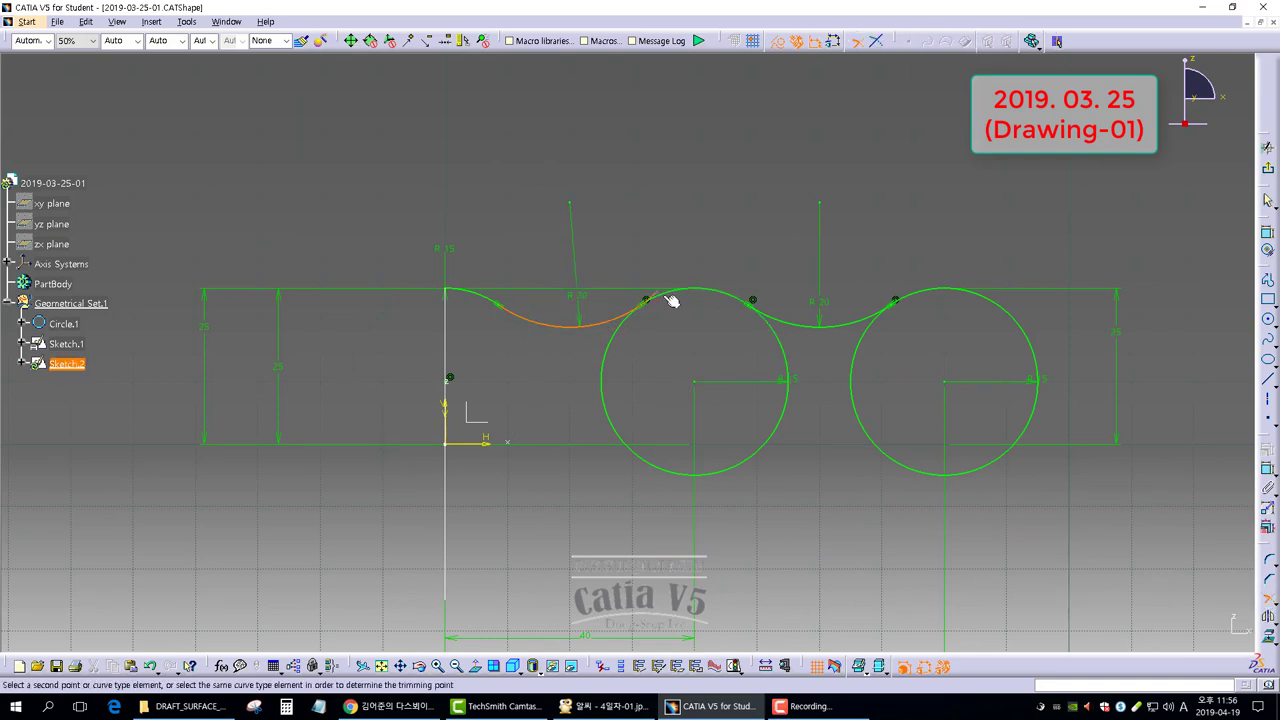
click(672, 300)
click(735, 302)
click(736, 302)
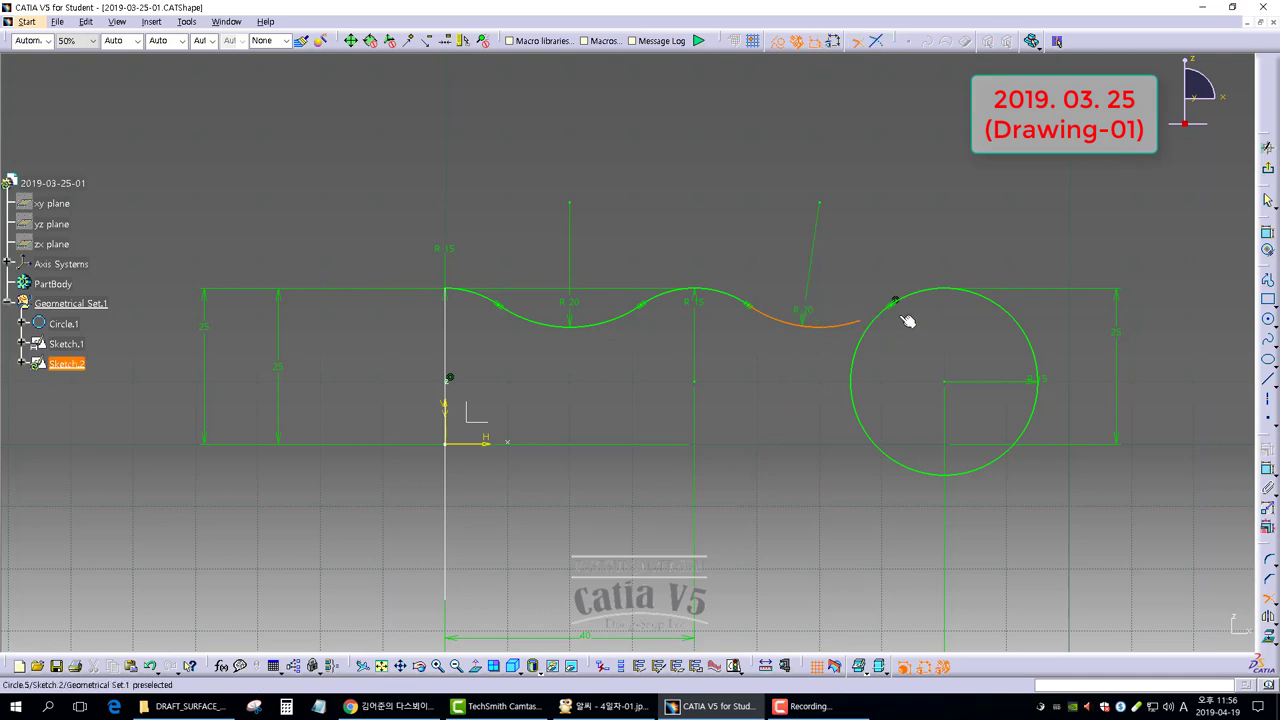
click(935, 295)
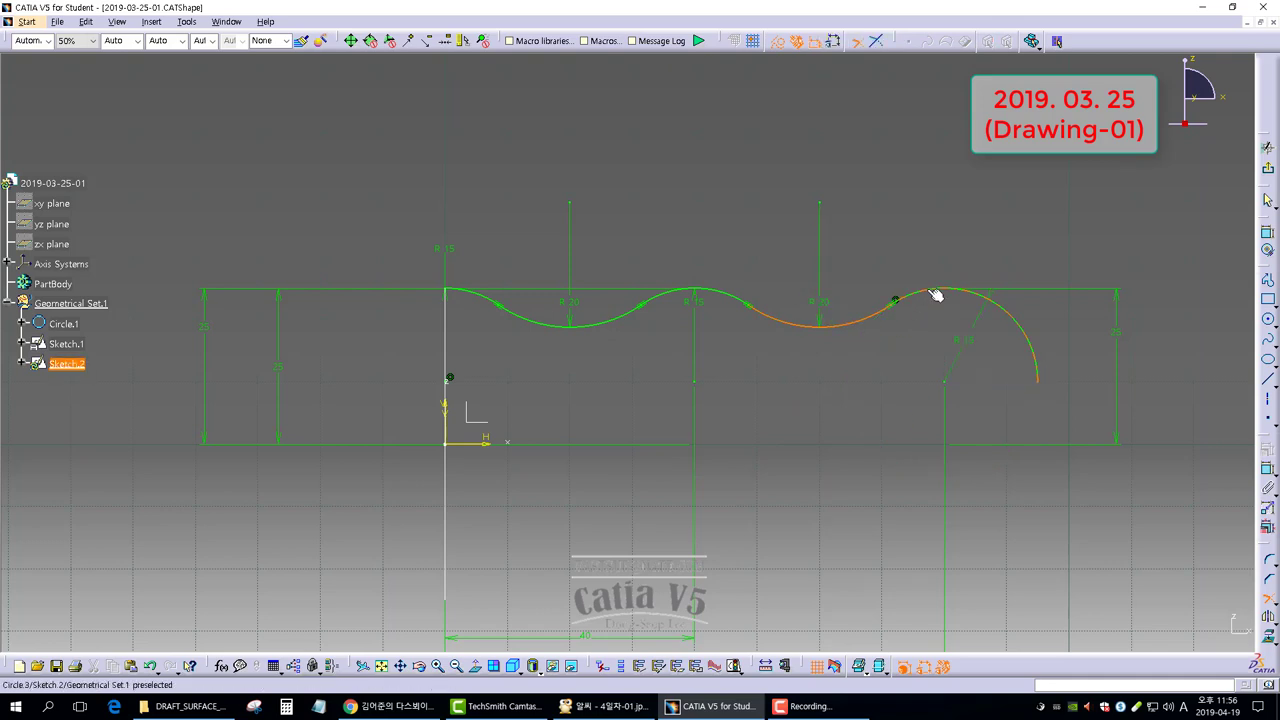
Step: Draw a 15 mm vertical construction line from the third circle's centre up to its top at H 80, V 25 mm
click(1268, 398)
click(950, 388)
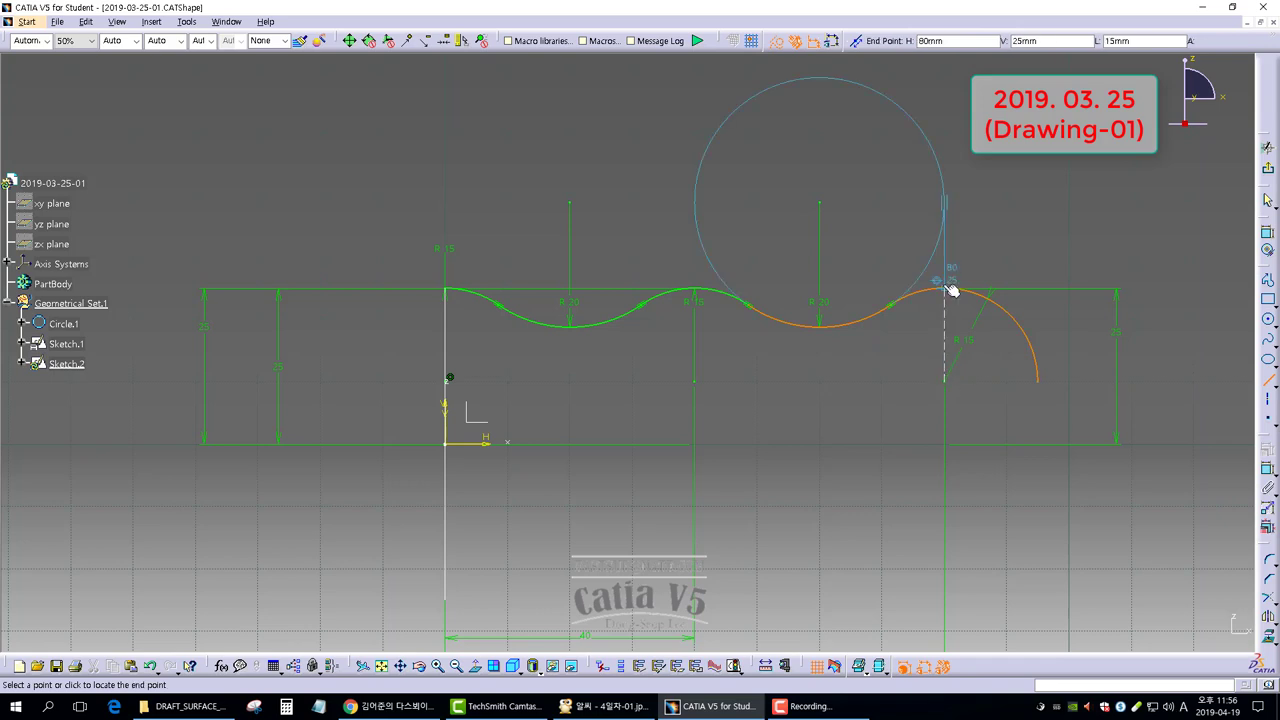
click(949, 292)
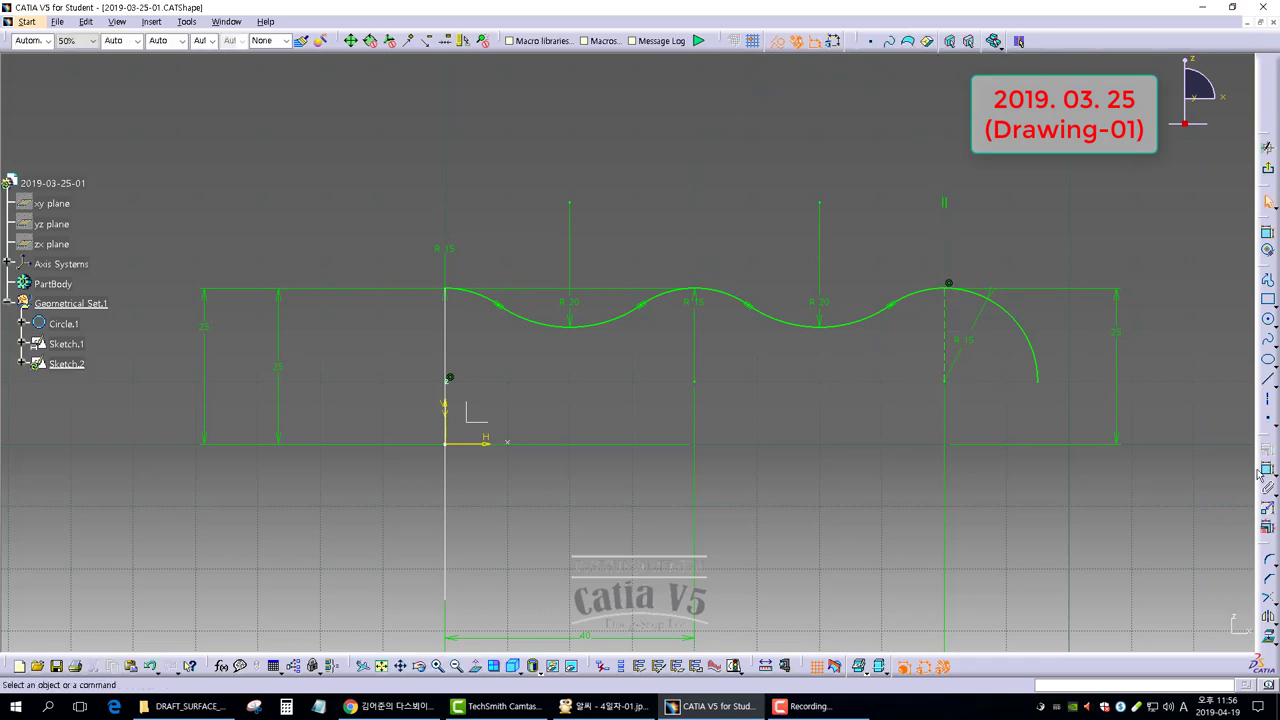
Step: Trim the third R15 arc at the 15 mm construction line, discarding the portion beyond it
click(1268, 597)
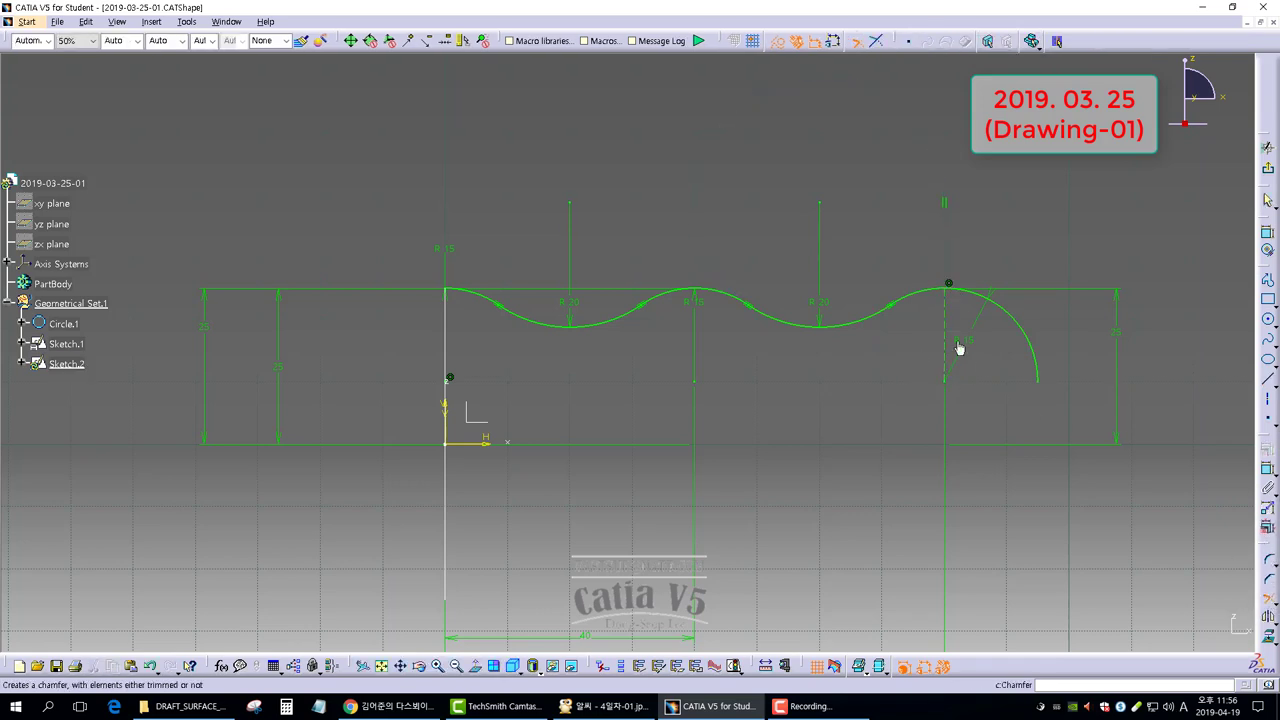
click(926, 295)
click(944, 308)
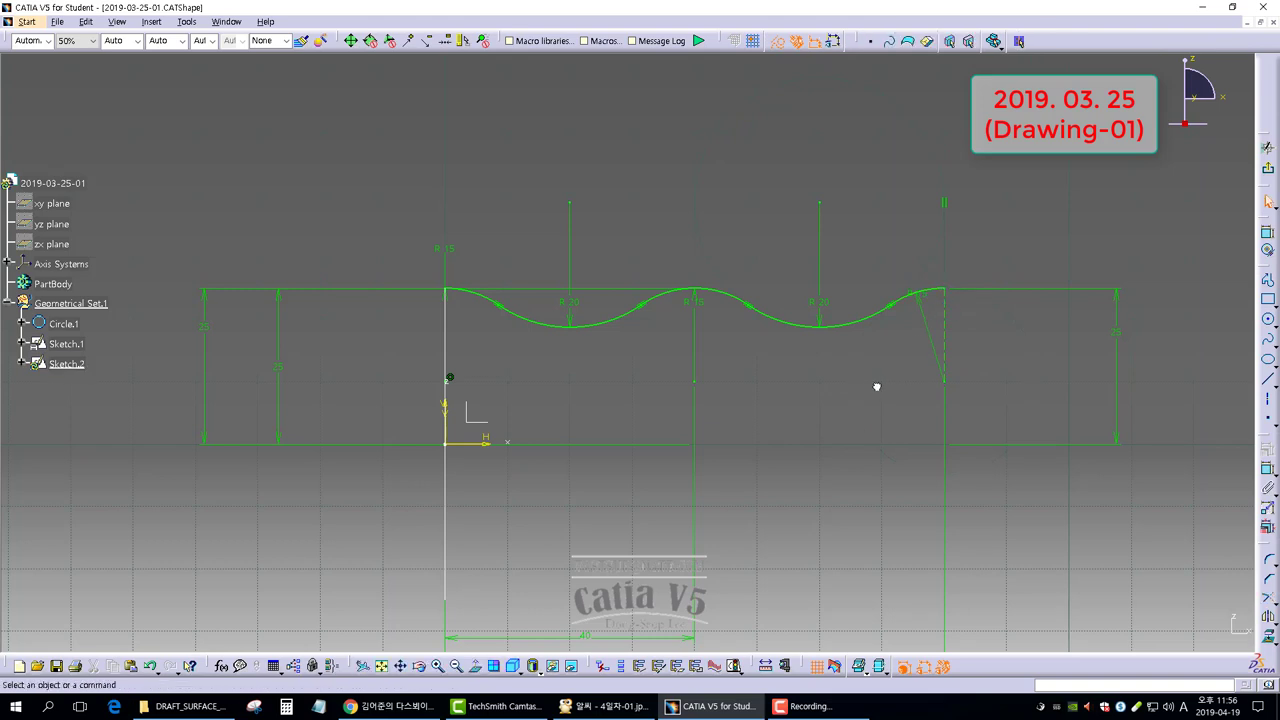
Step: Select the whole wavy curve with Auto Search and mirror it about the 15 mm vertical construction line
right_click(484, 296)
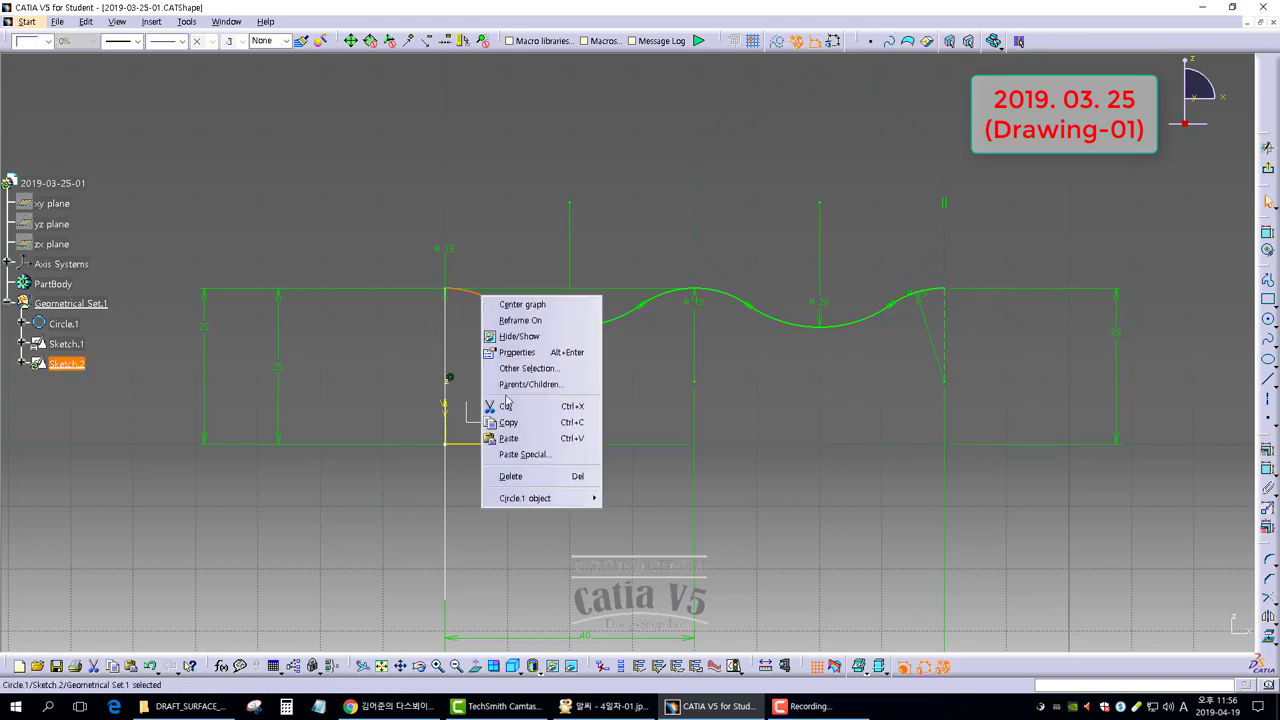
mouse_move(545, 498)
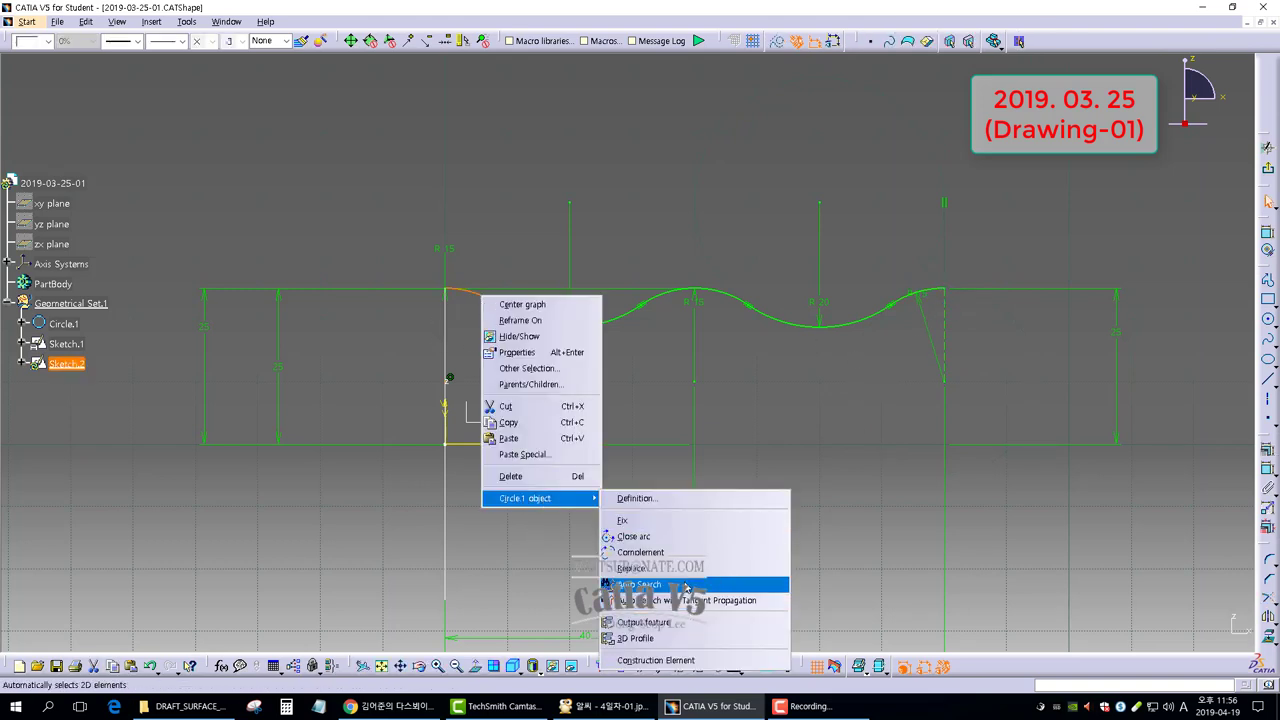
click(686, 590)
mouse_move(804, 398)
middle_down()
mouse_move(663, 400)
mouse_move(683, 457)
middle_up()
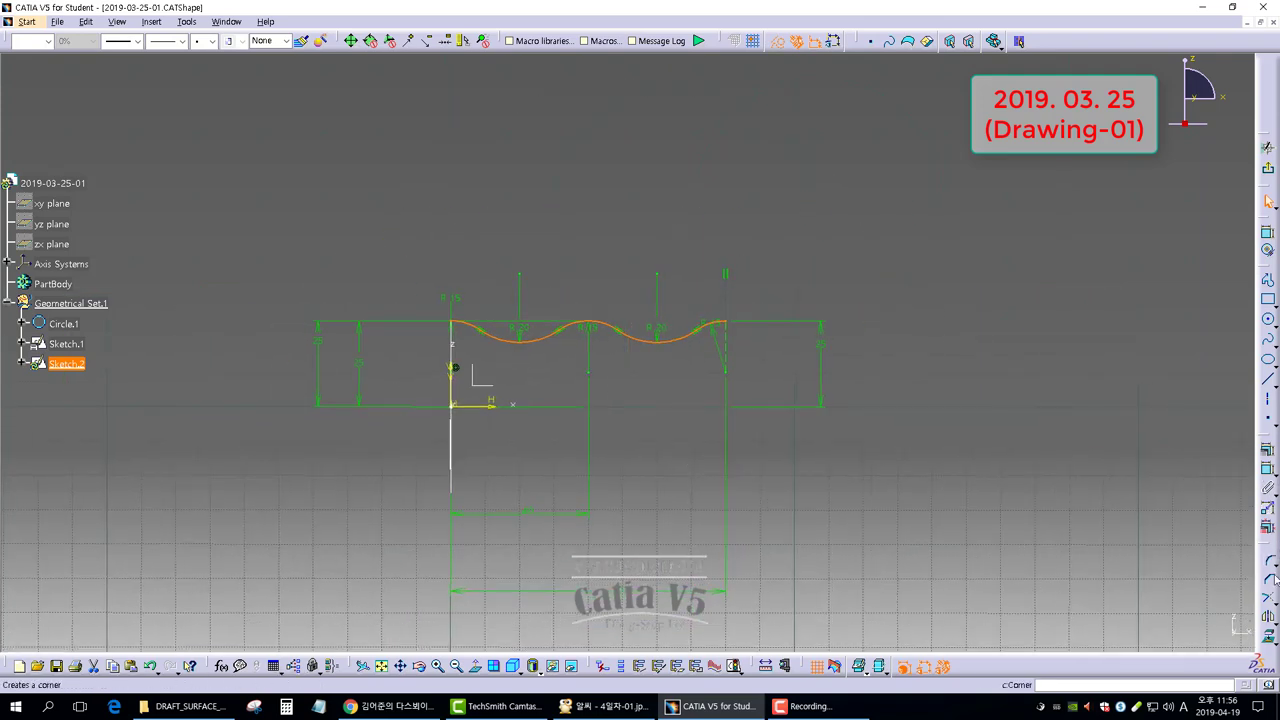
click(1268, 618)
click(727, 350)
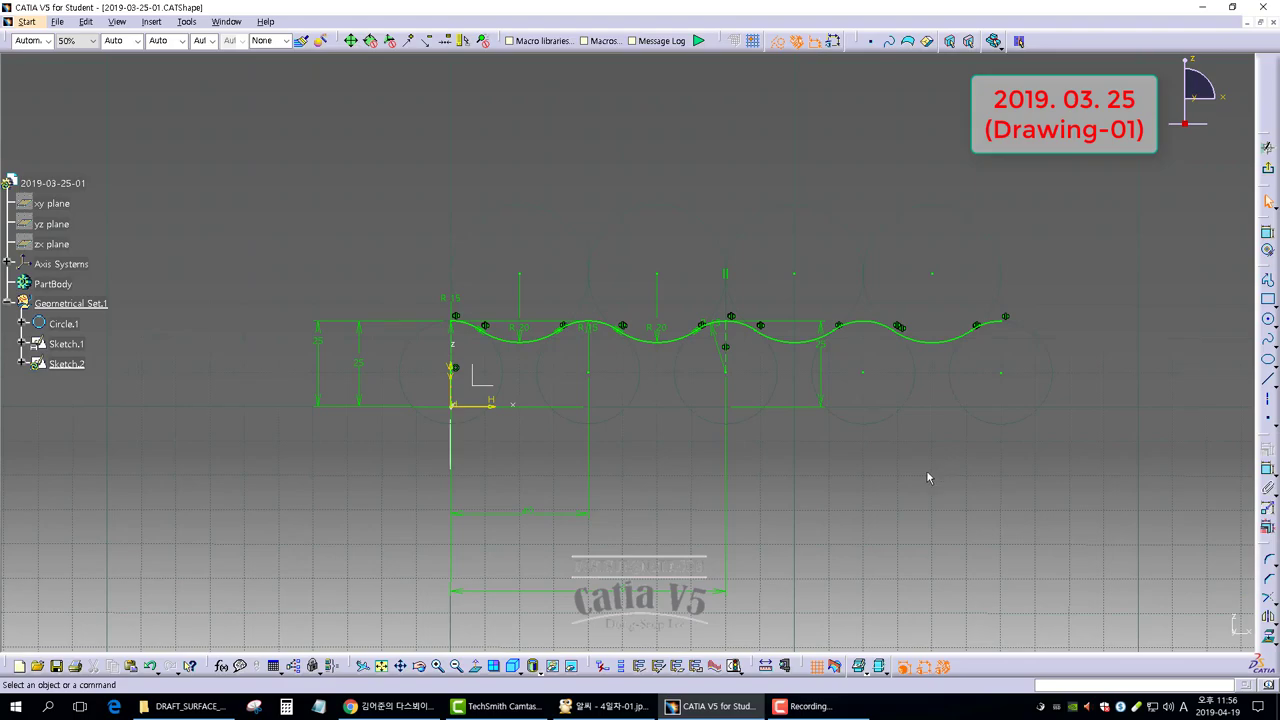
Step: Consult the drawing image, sketch a three-point arc below the wavy profile from the vertical axis past its far end, and make it a standard element
click(605, 706)
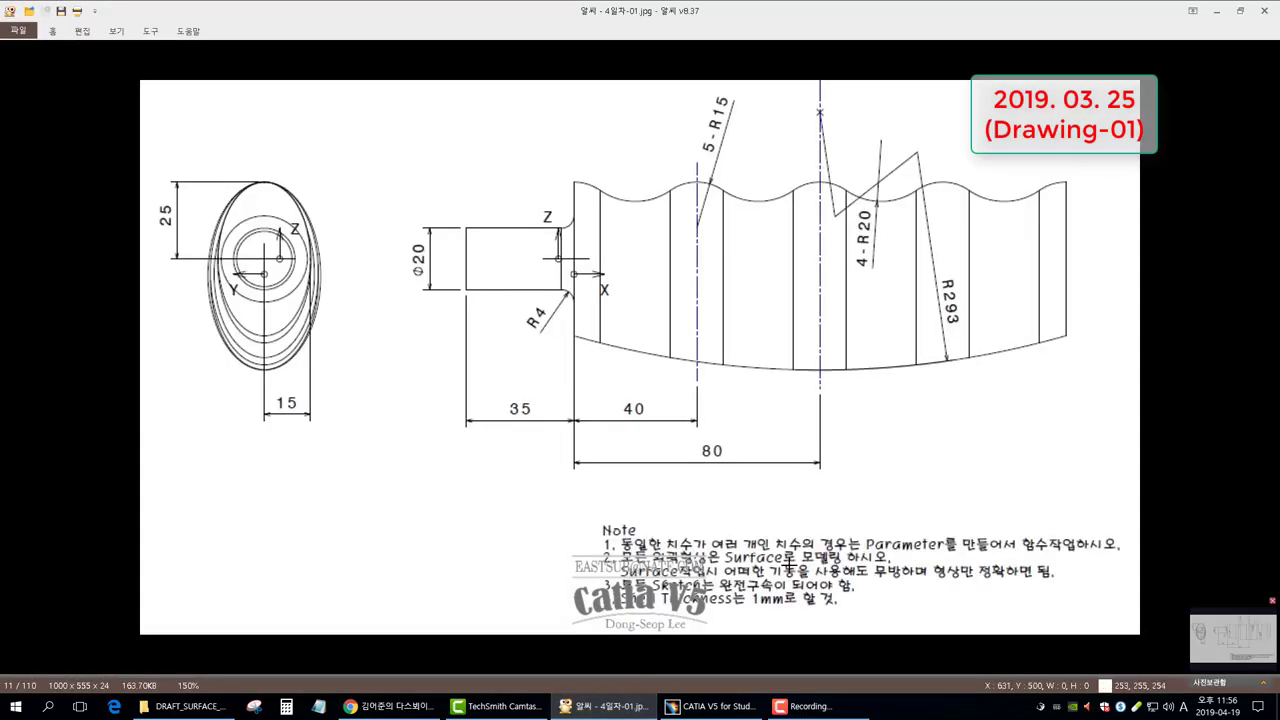
click(724, 708)
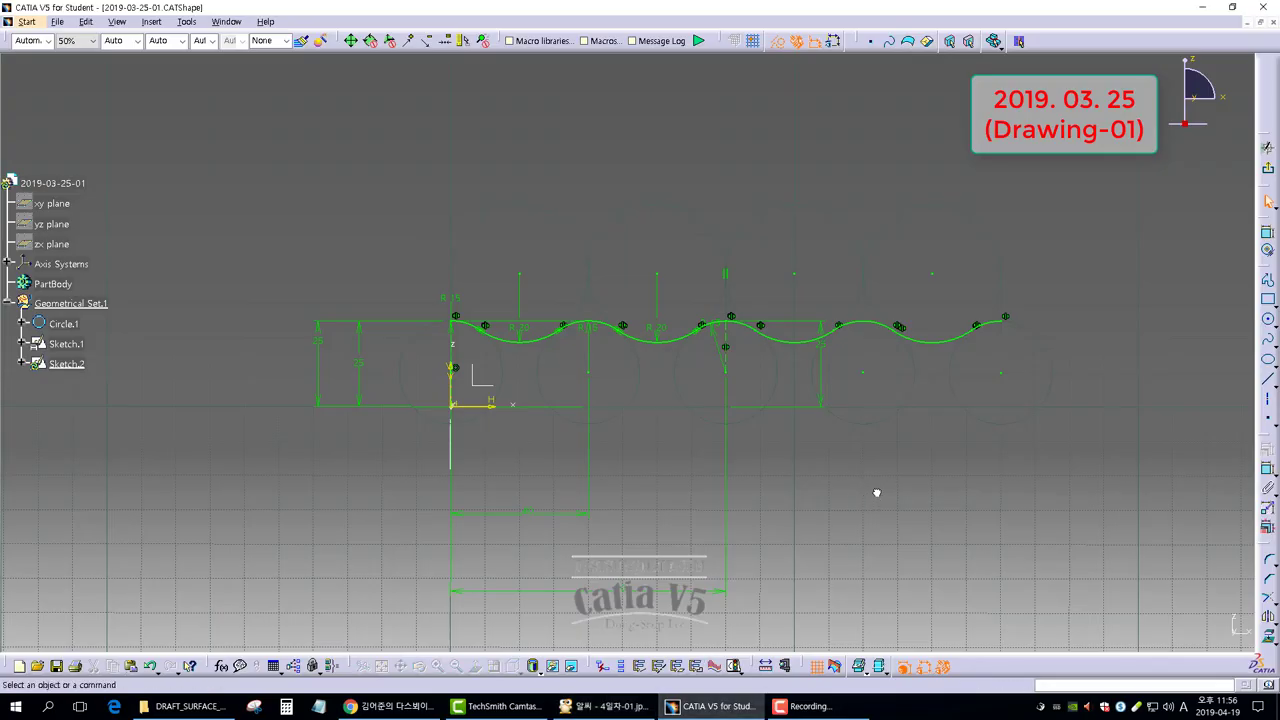
click(607, 706)
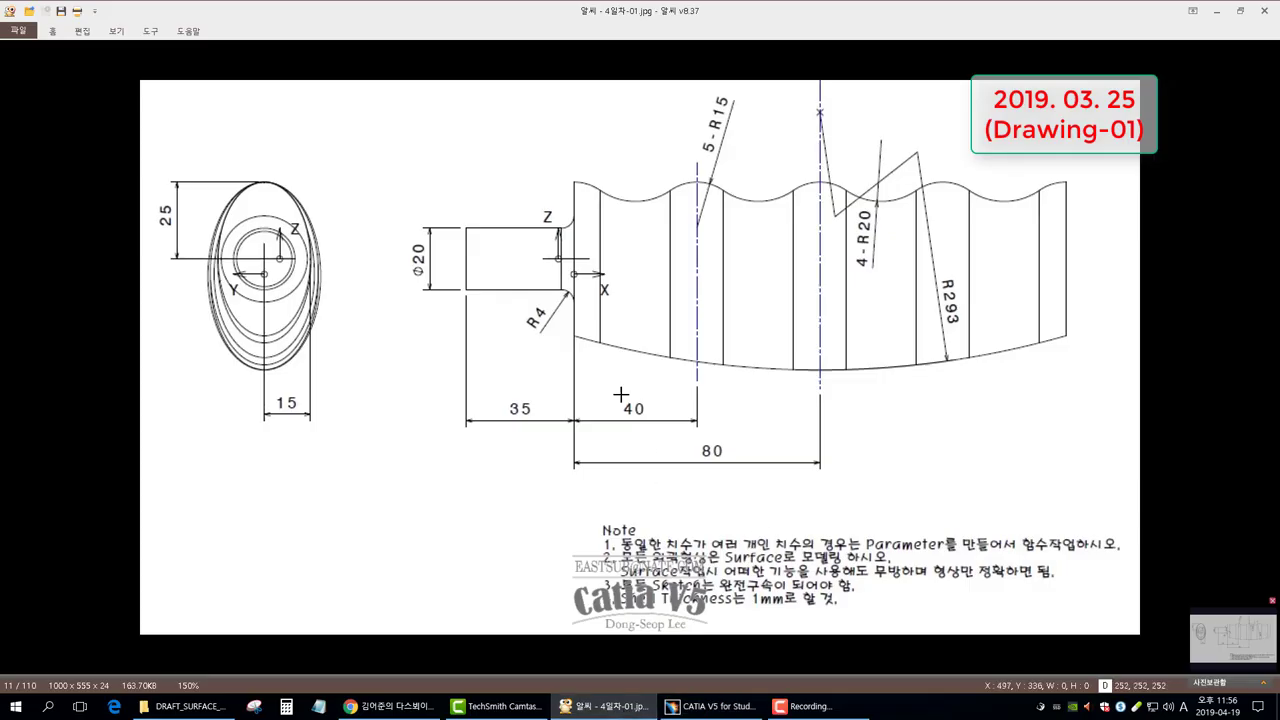
click(720, 710)
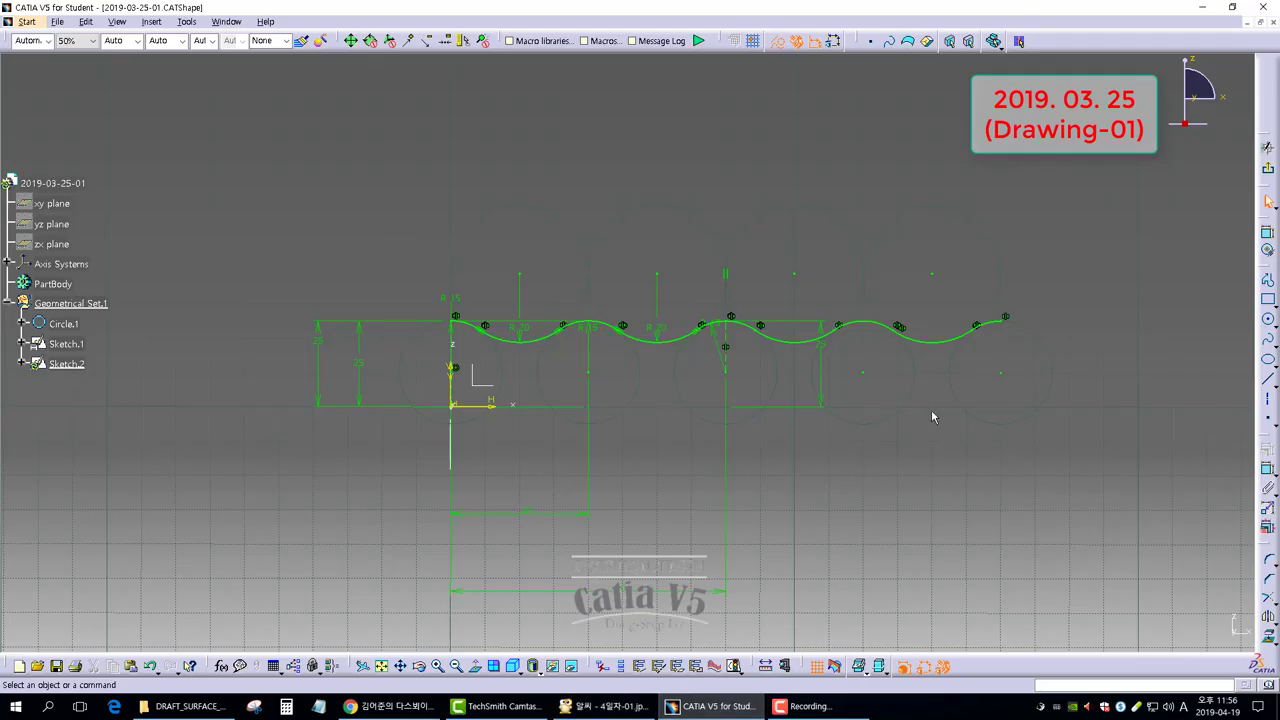
click(1275, 323)
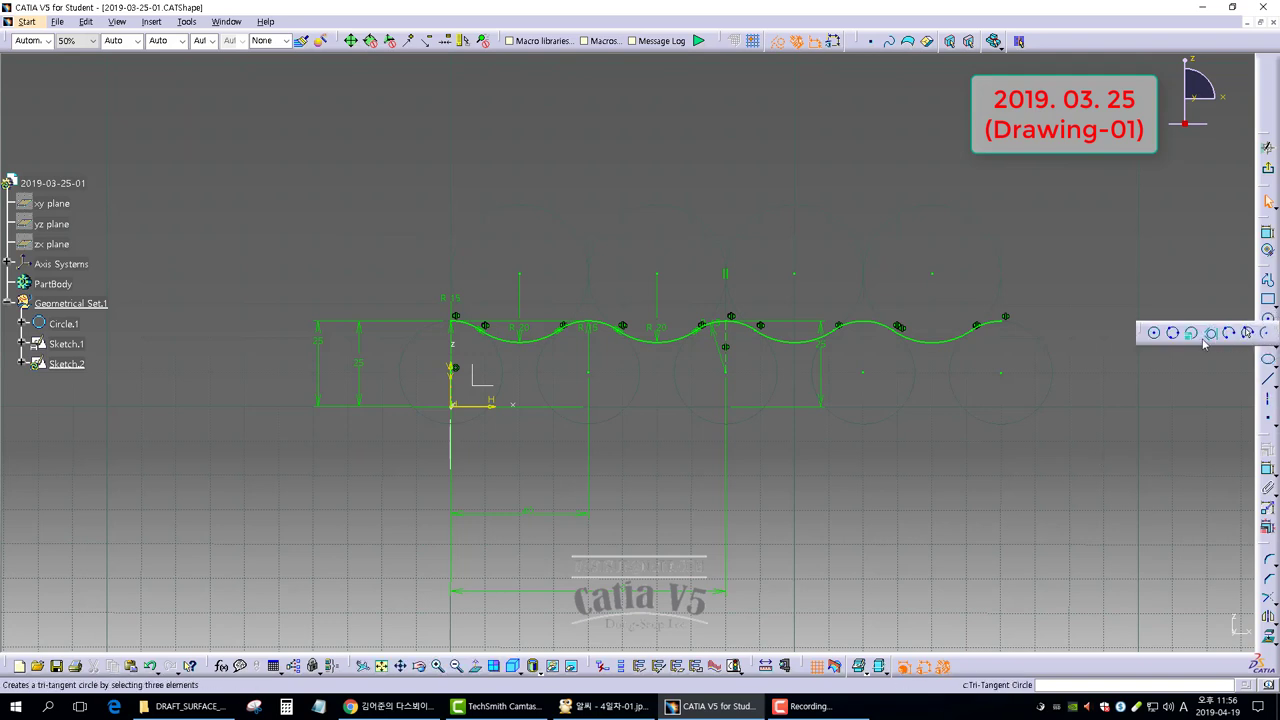
click(1229, 333)
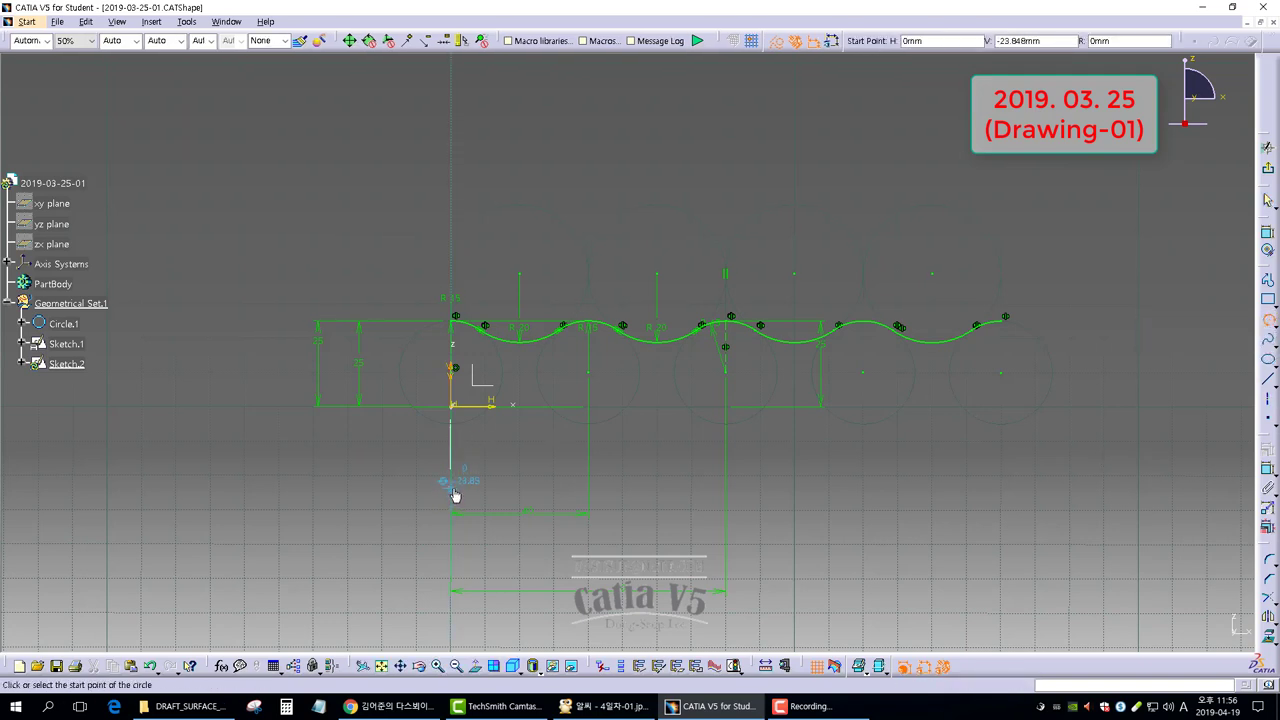
click(452, 488)
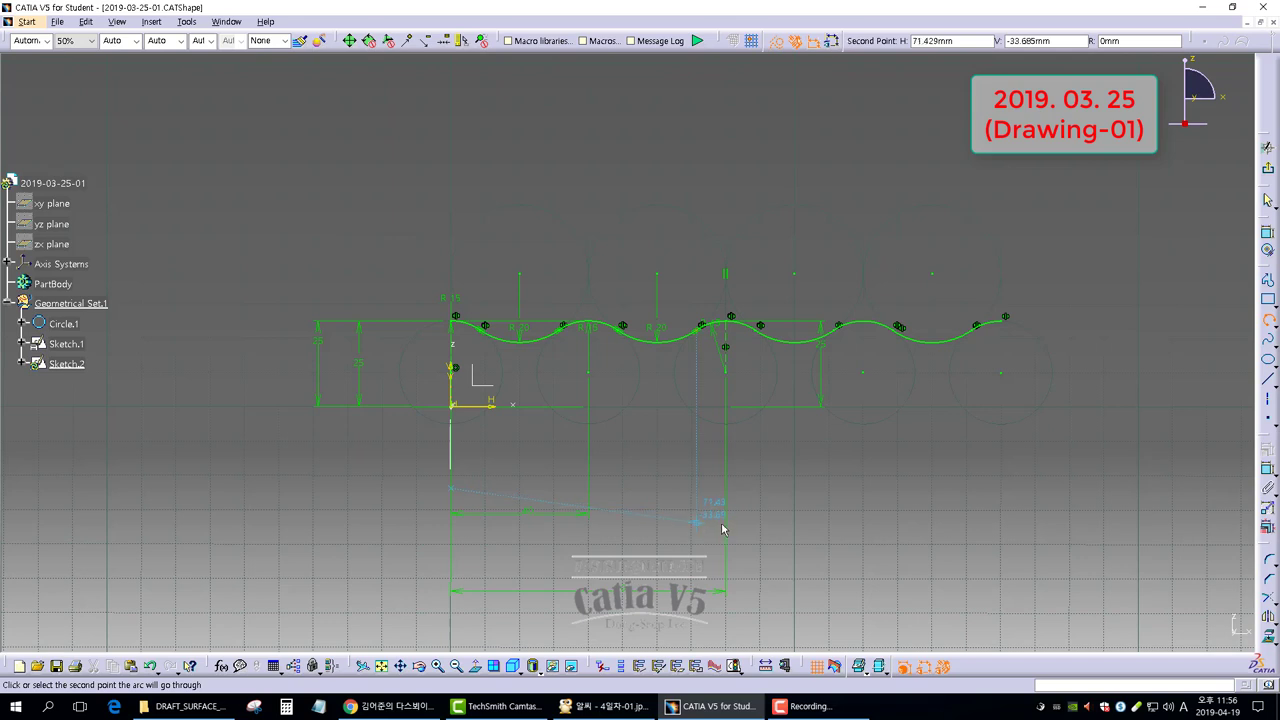
click(727, 522)
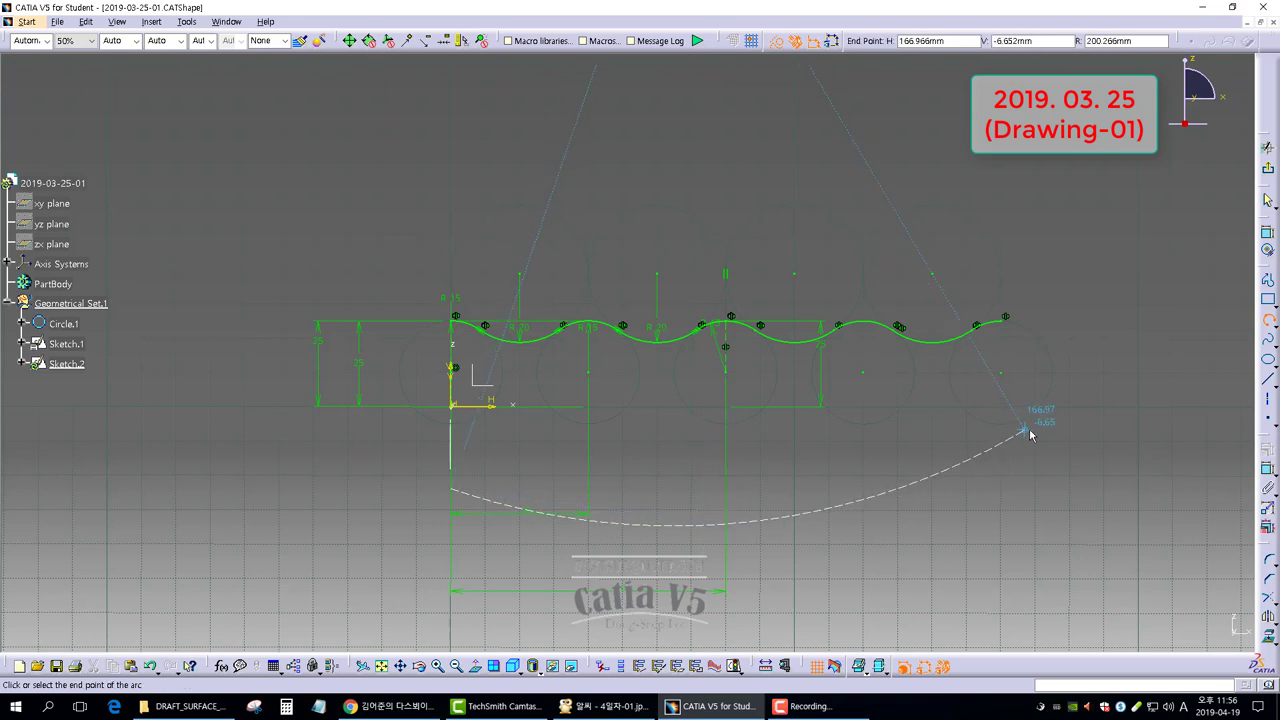
click(1035, 462)
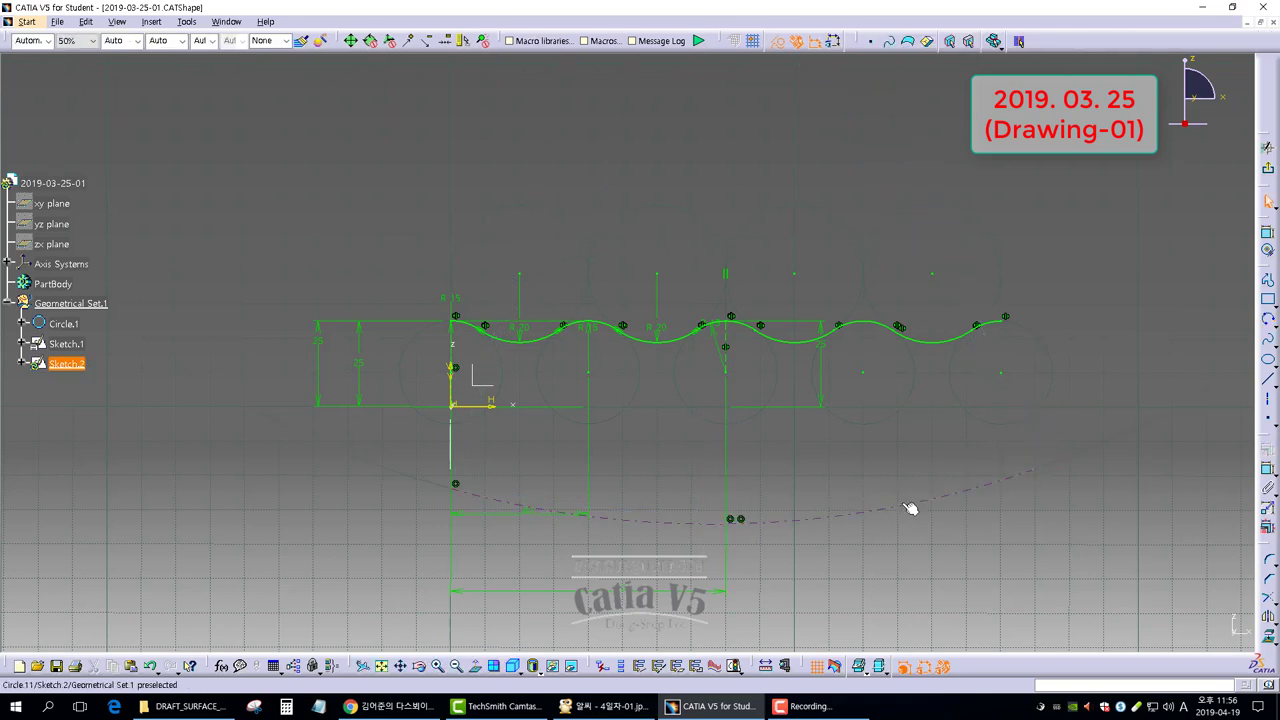
click(778, 41)
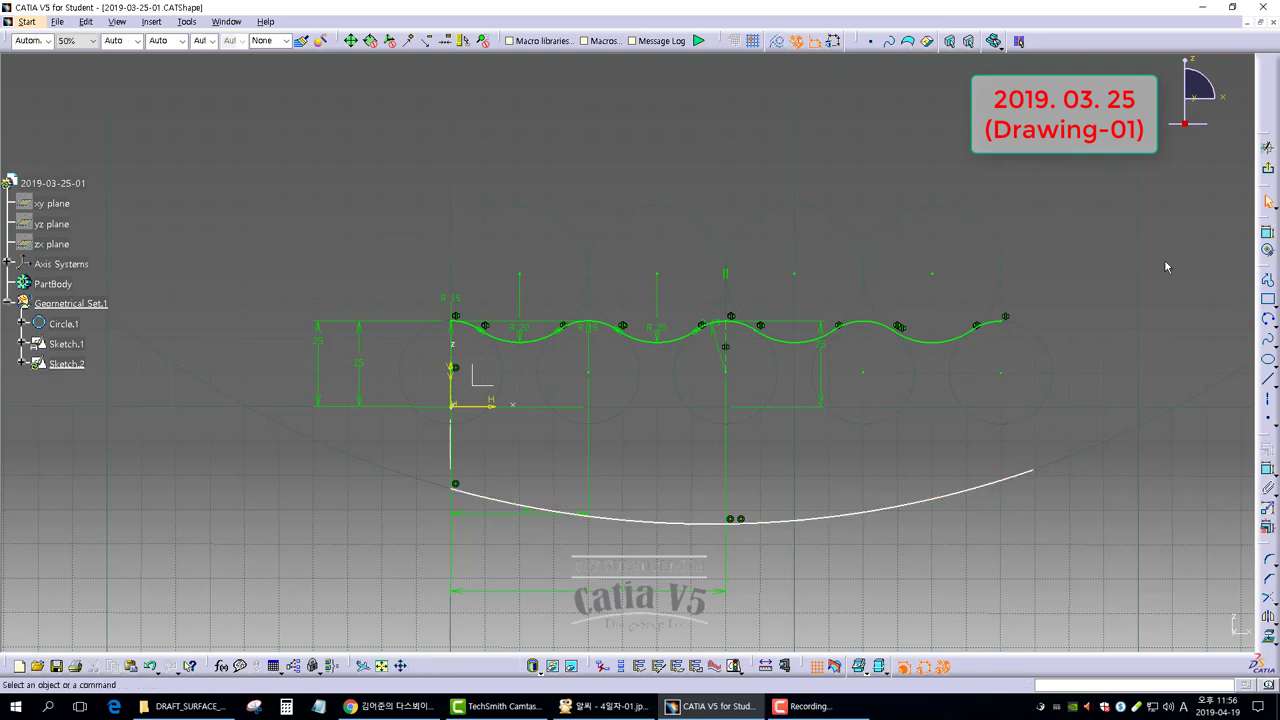
Step: Dimension the lower arc's radius and set it to 293 mm
click(1268, 470)
click(829, 518)
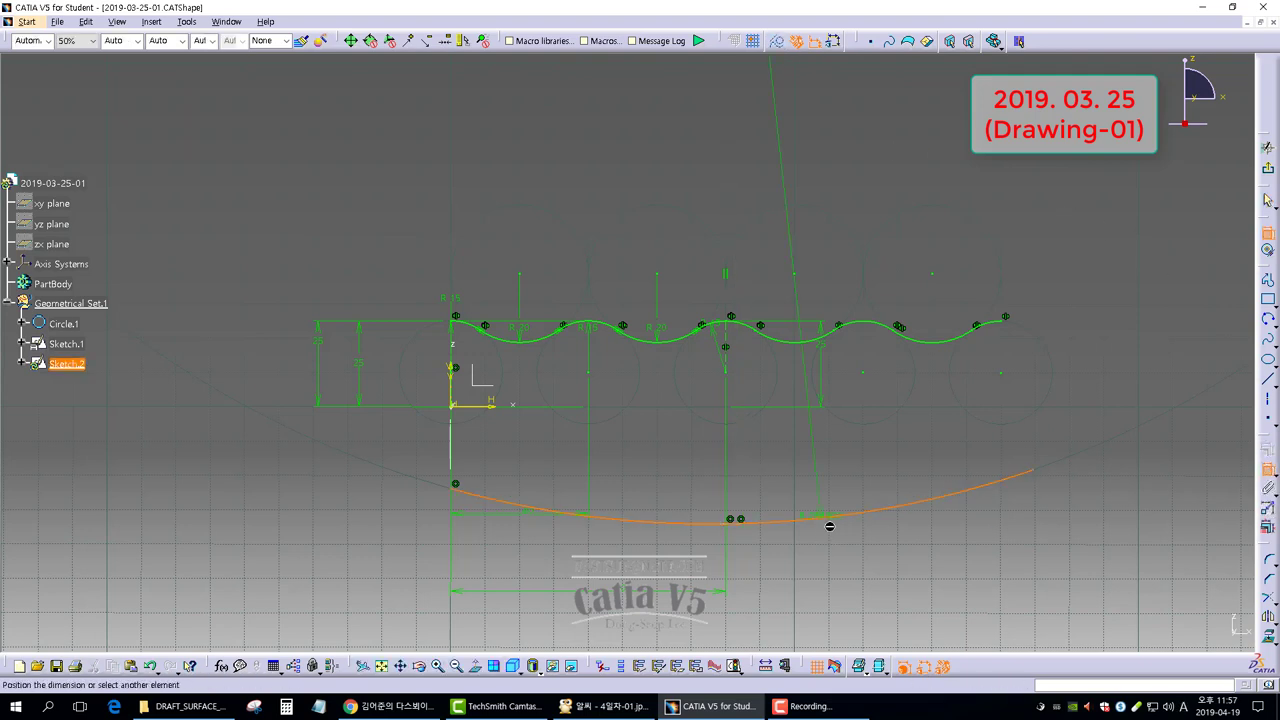
click(840, 548)
double_click(837, 543)
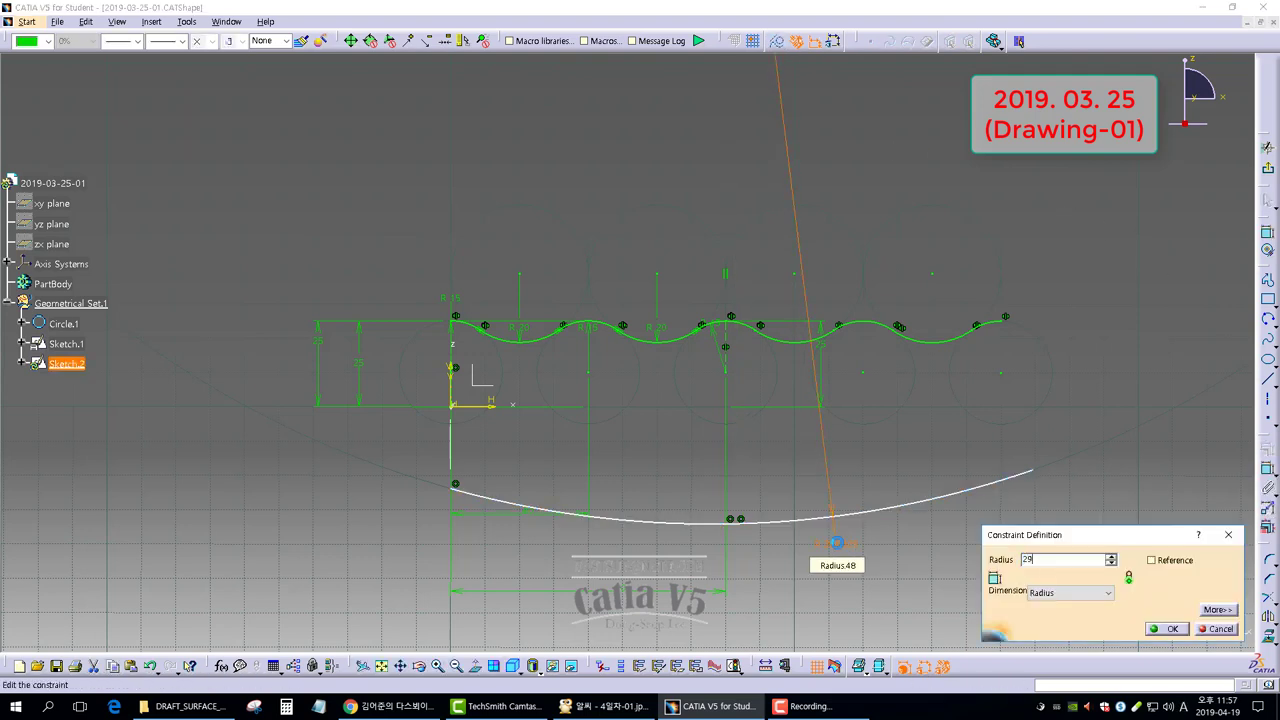
key(Return)
click(1077, 388)
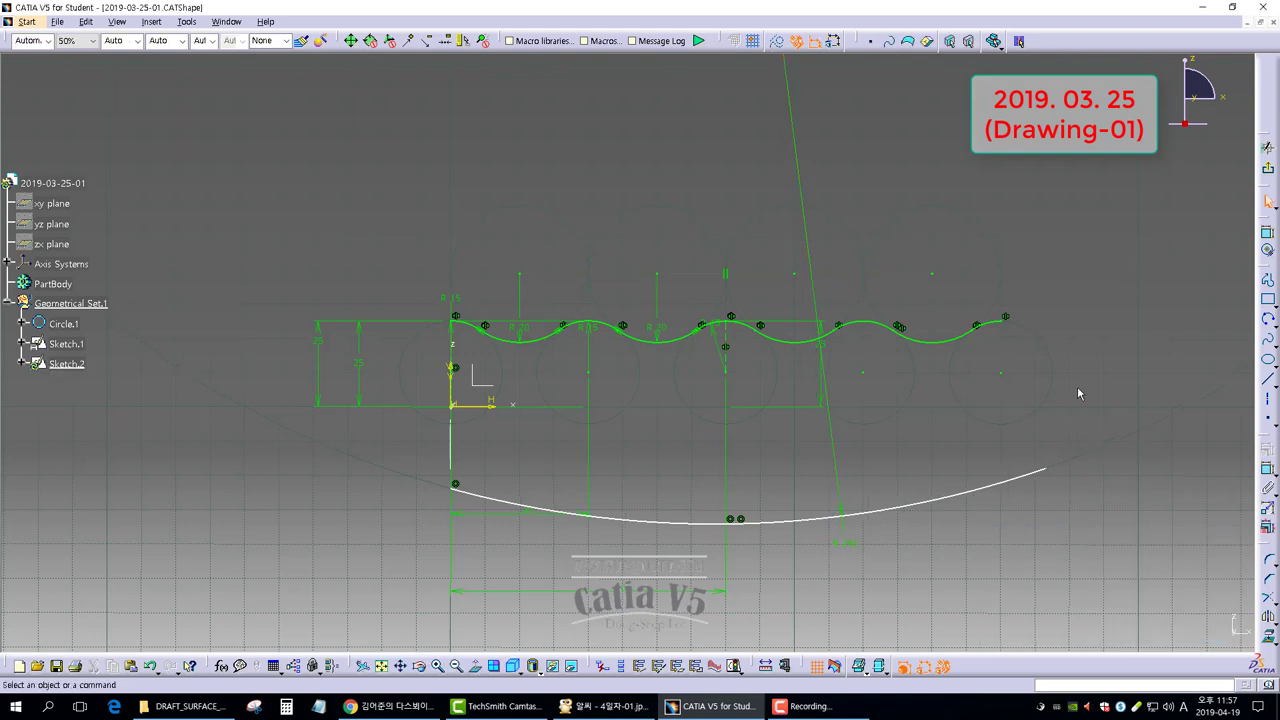
Step: Dimension the lower arc's start point on the vertical axis from the horizontal axis and set the offset to 25 mm
click(1268, 233)
click(486, 407)
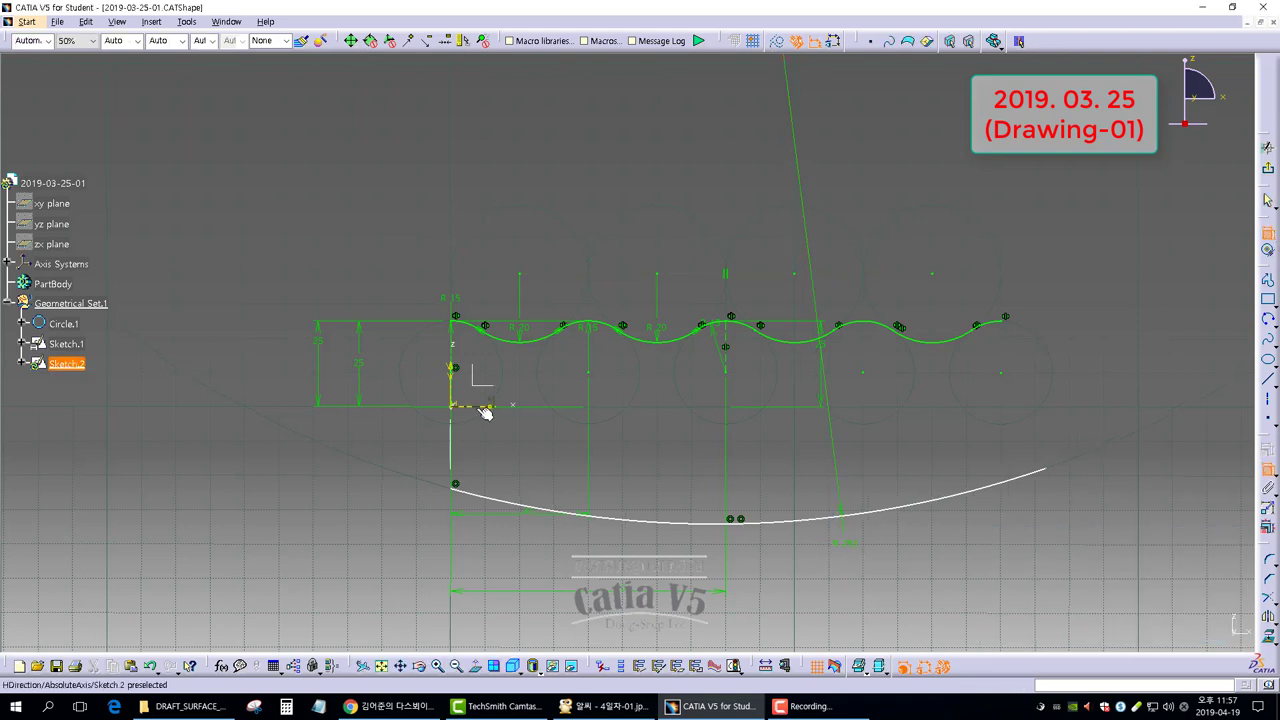
click(455, 484)
click(349, 451)
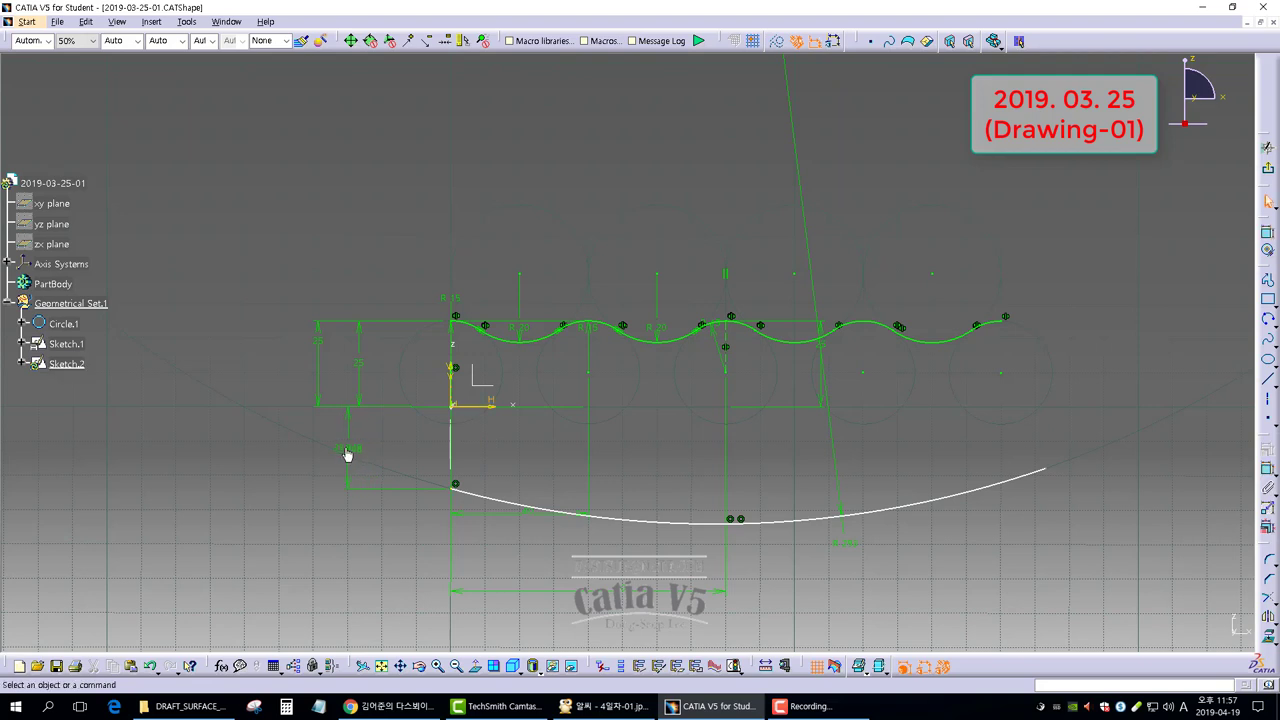
double_click(345, 446)
text(25)
key(Return)
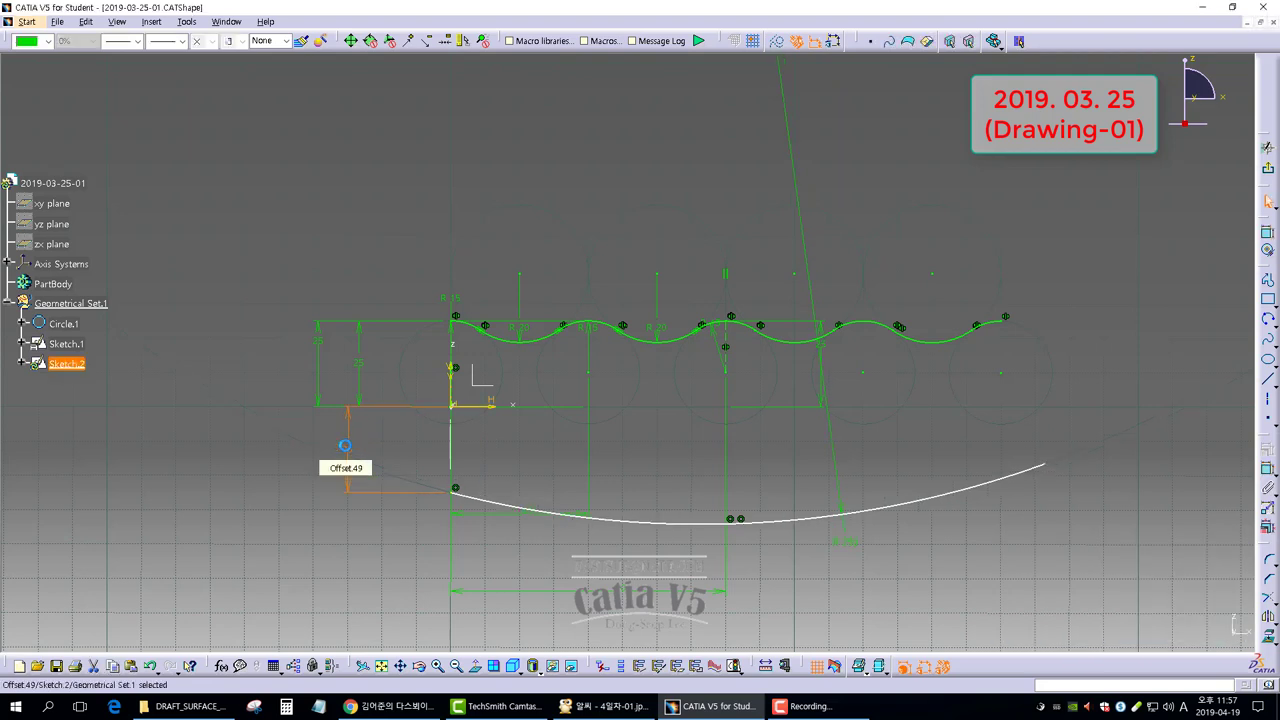
Step: Dimension the lower arc's free end point from the horizontal axis and set the offset to 25 mm
click(1011, 392)
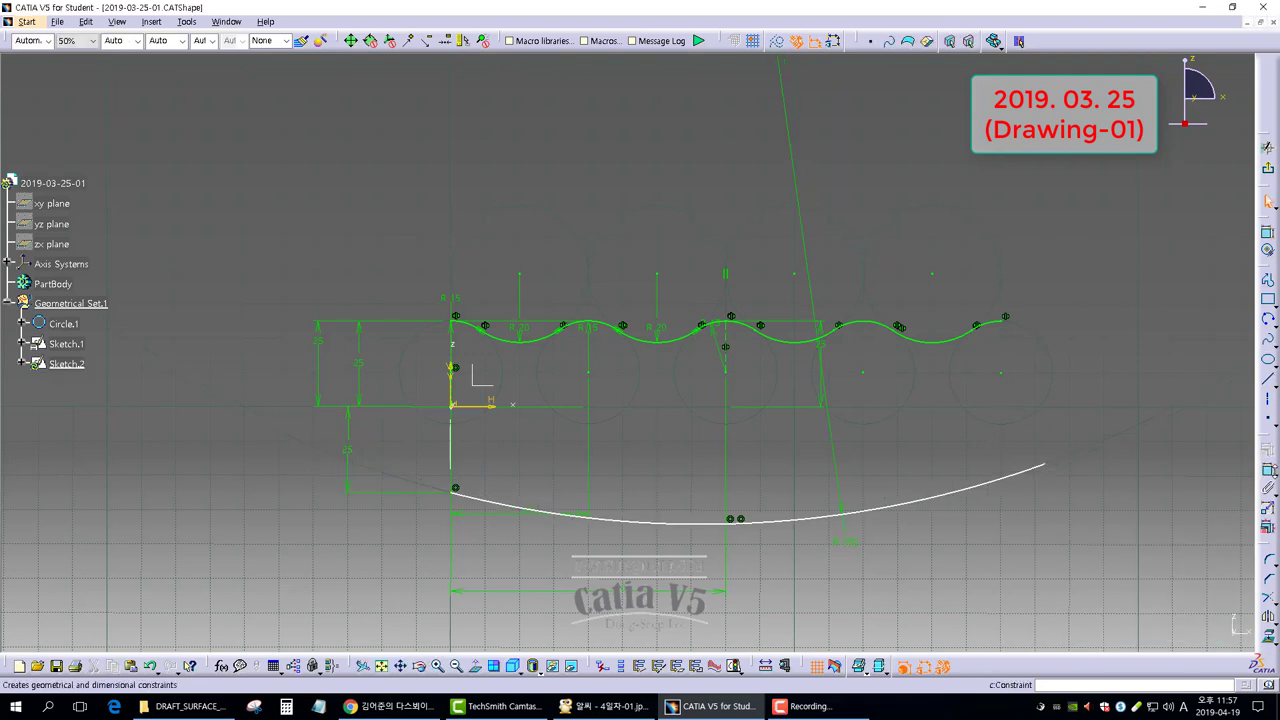
click(455, 369)
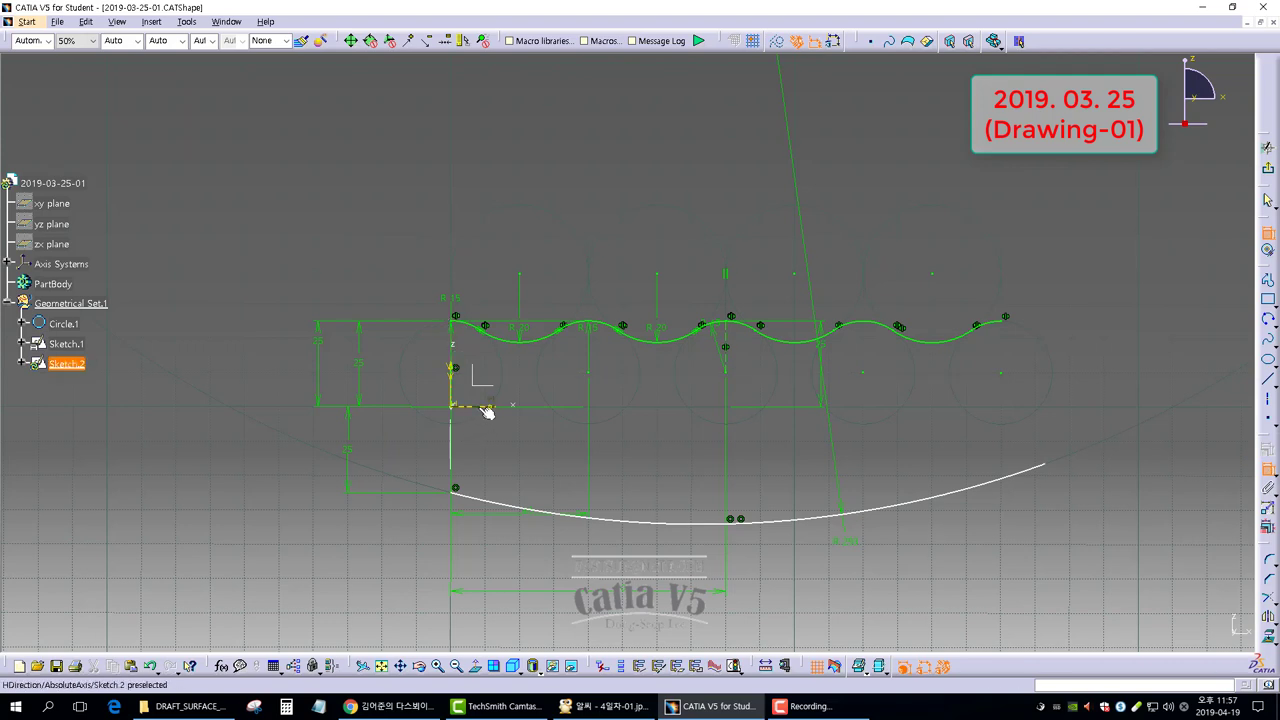
click(1044, 470)
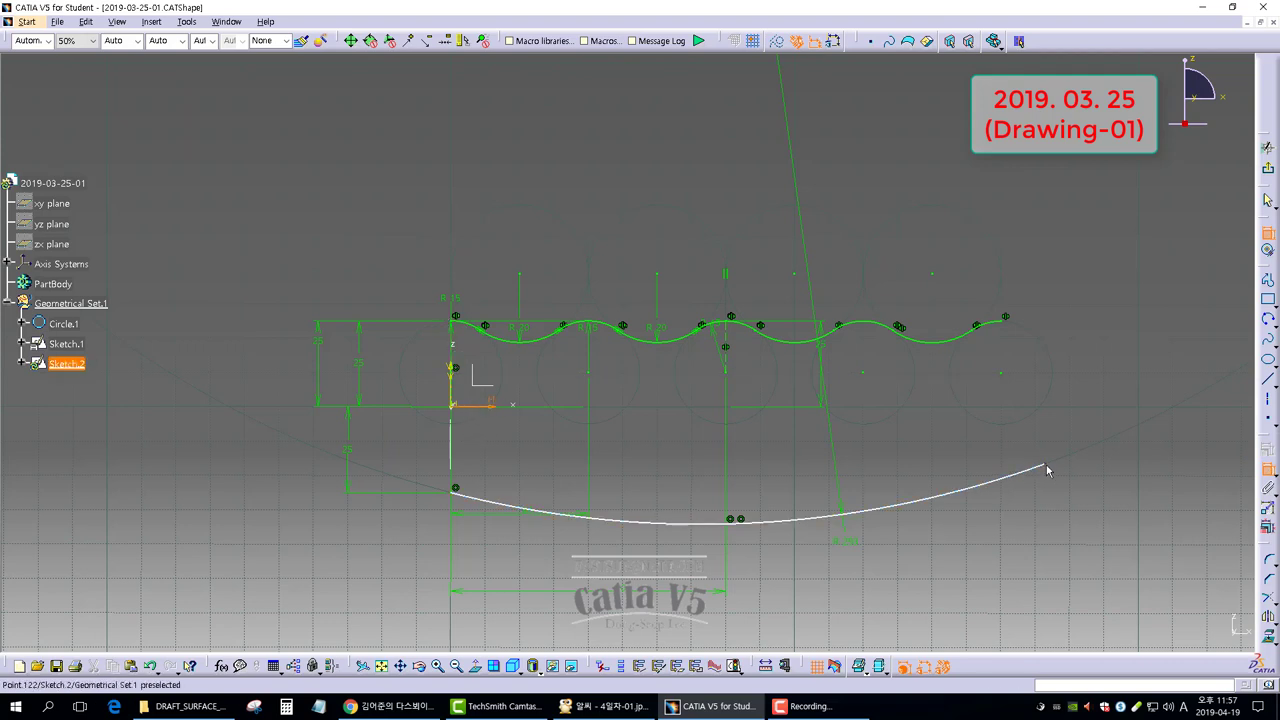
click(1106, 384)
double_click(1106, 382)
text(2)
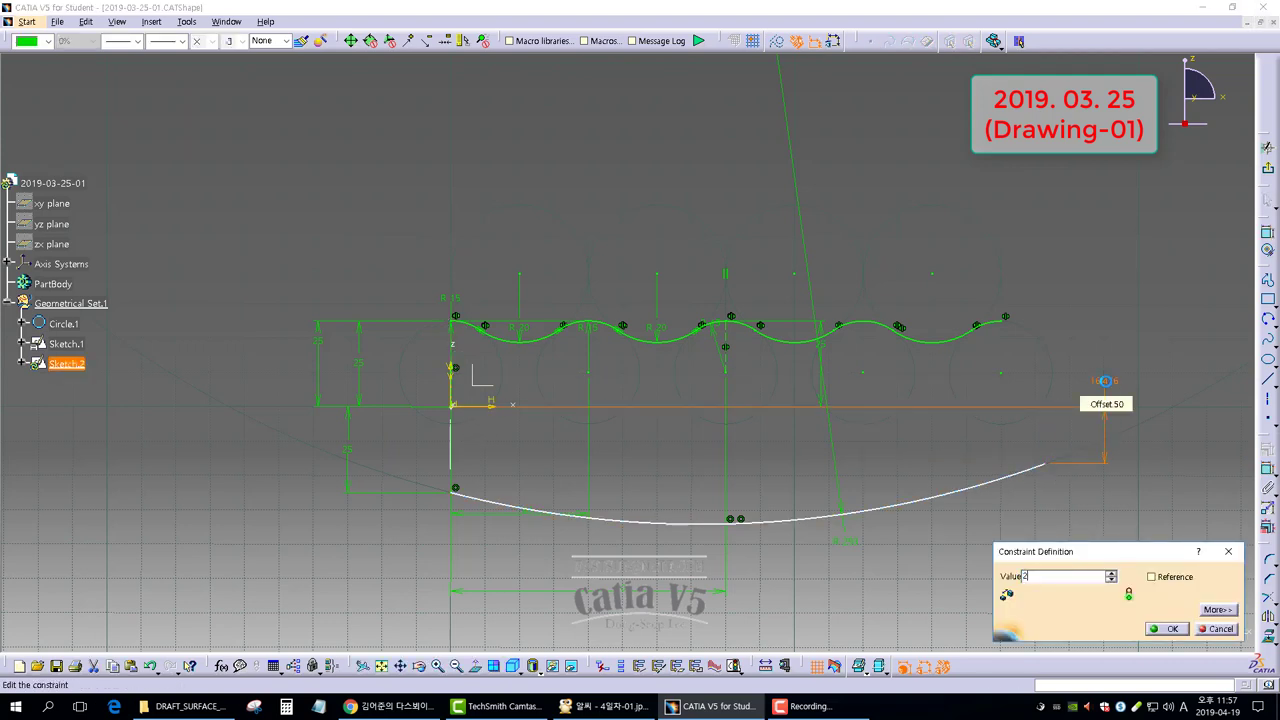
text(6)
key(Return)
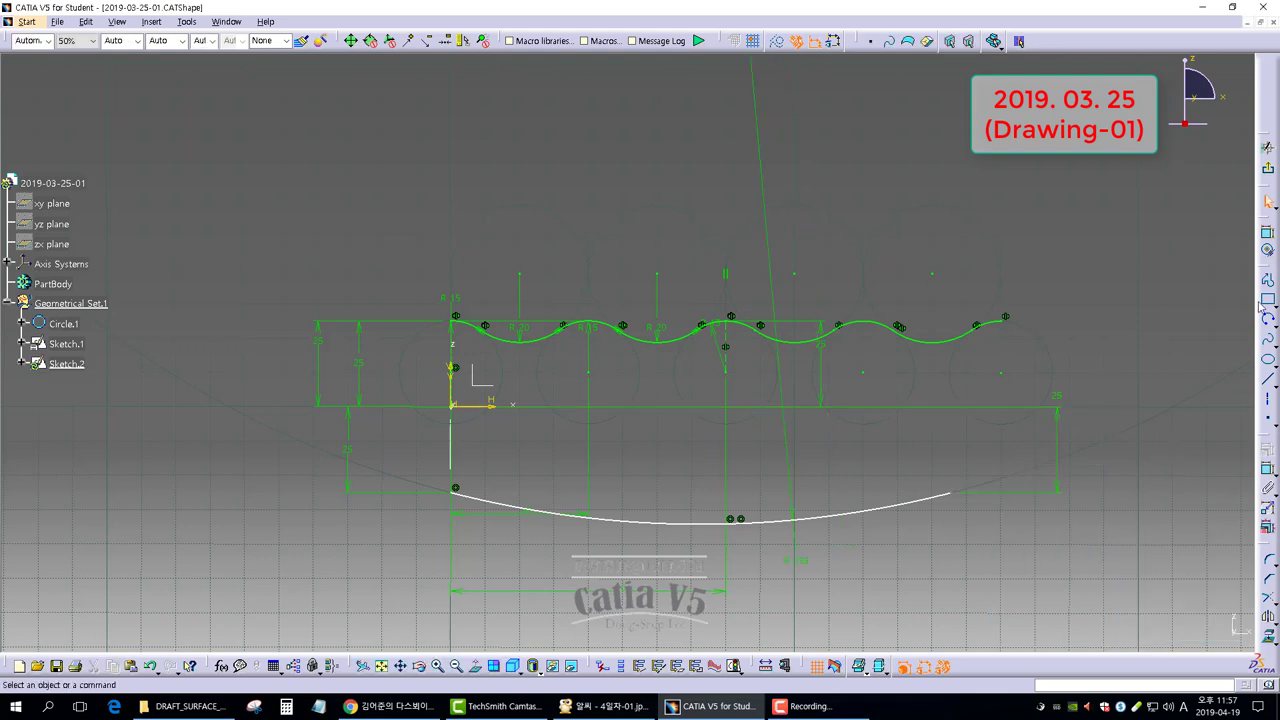
Step: Dimension the lower arc's free end point from the vertical axis and set the offset to 160 mm
click(1267, 232)
click(958, 500)
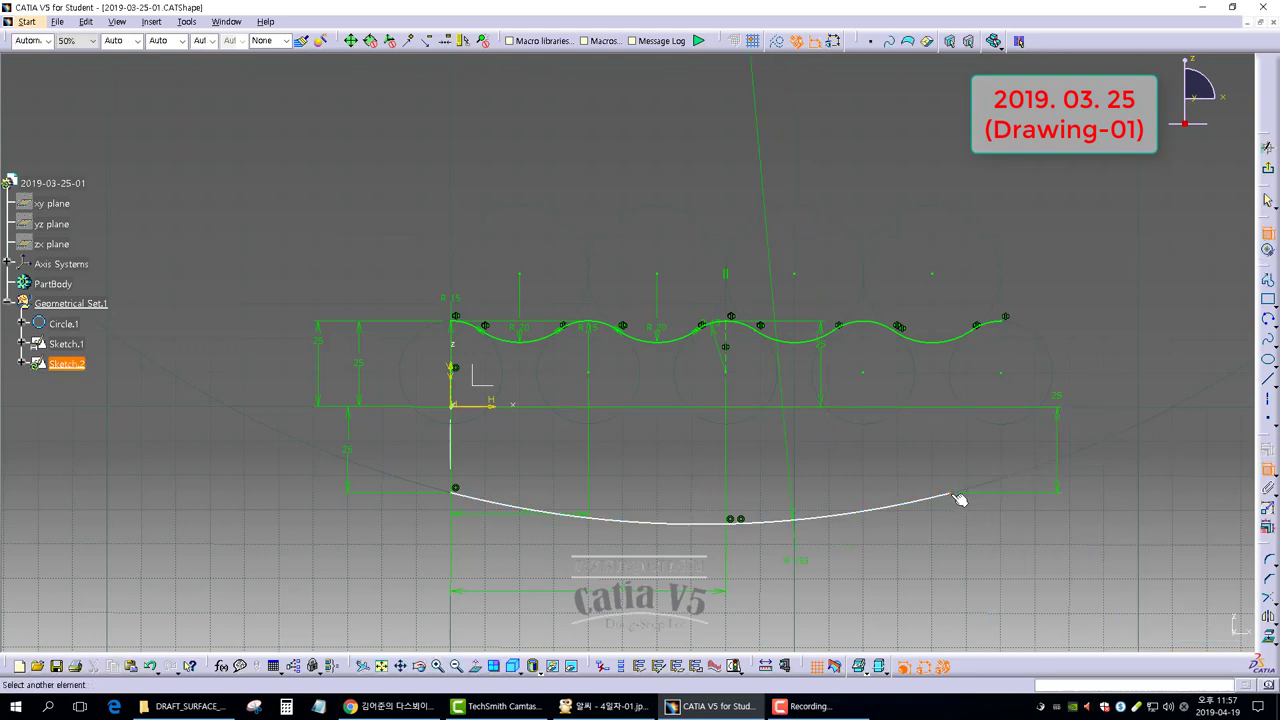
click(453, 490)
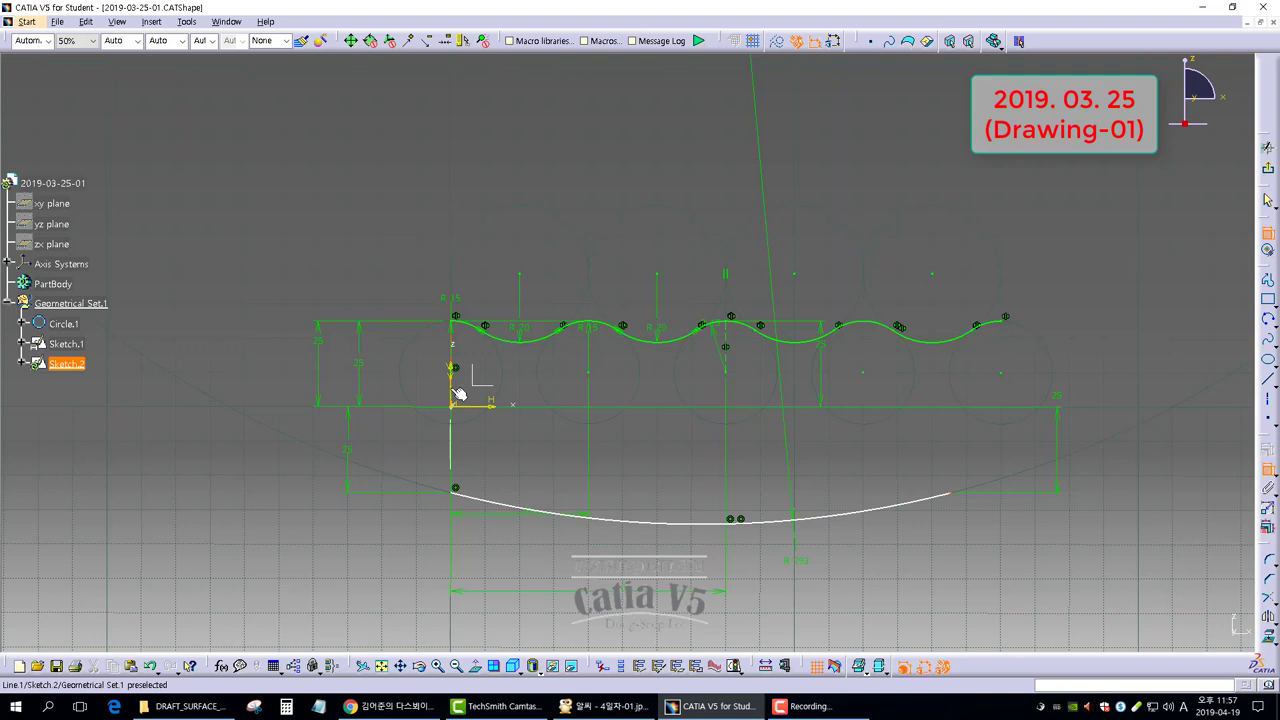
double_click(763, 606)
text(80)
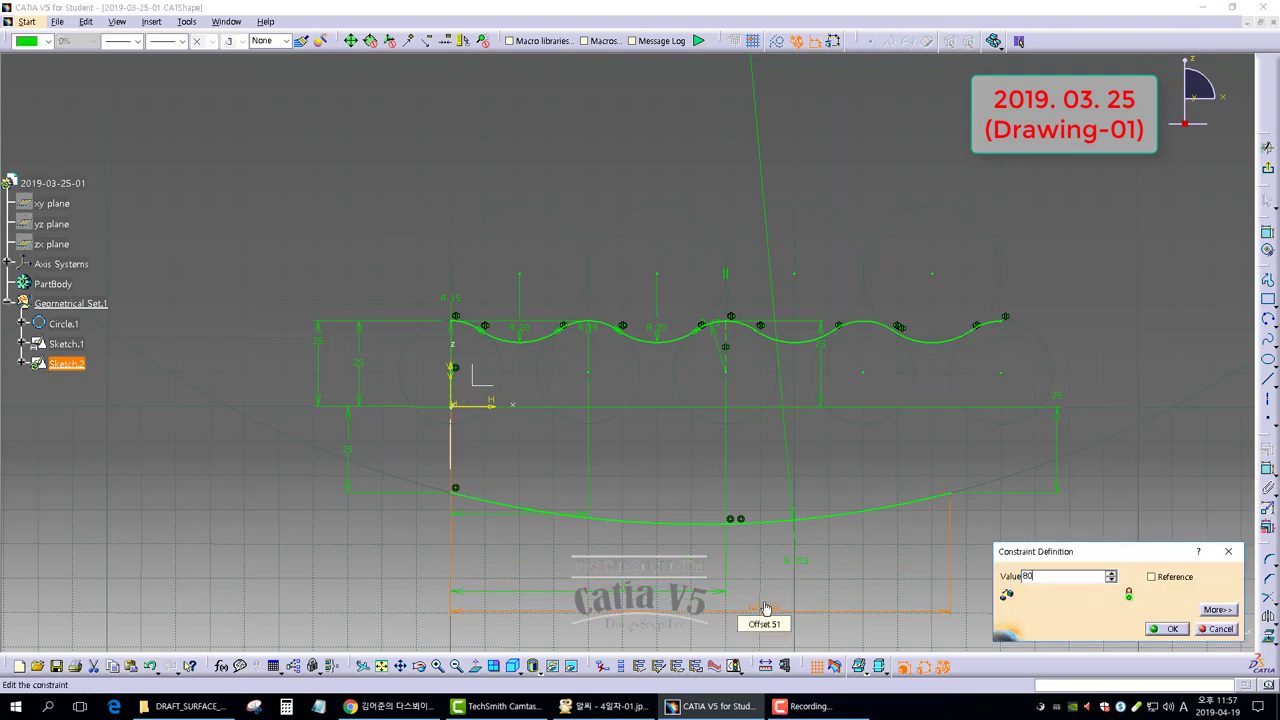
key(Return)
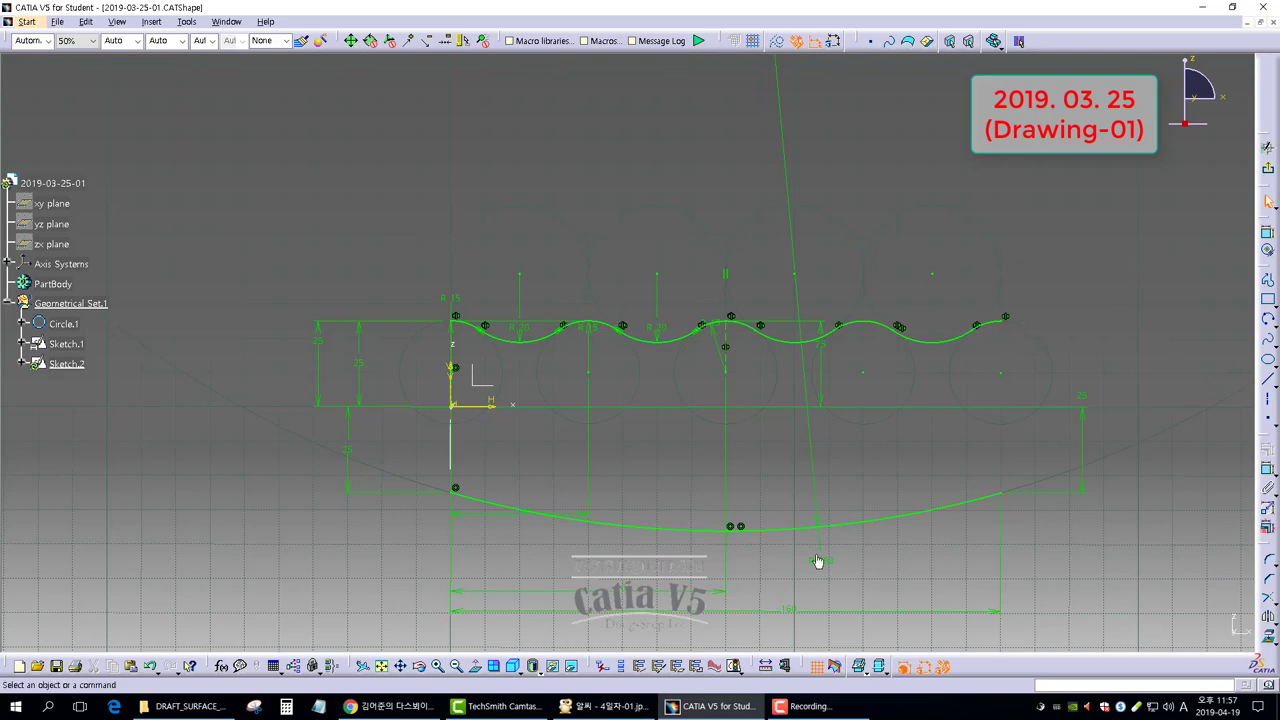
Step: Check the side profile sketch against the drawing image and exit the sketch
click(630, 706)
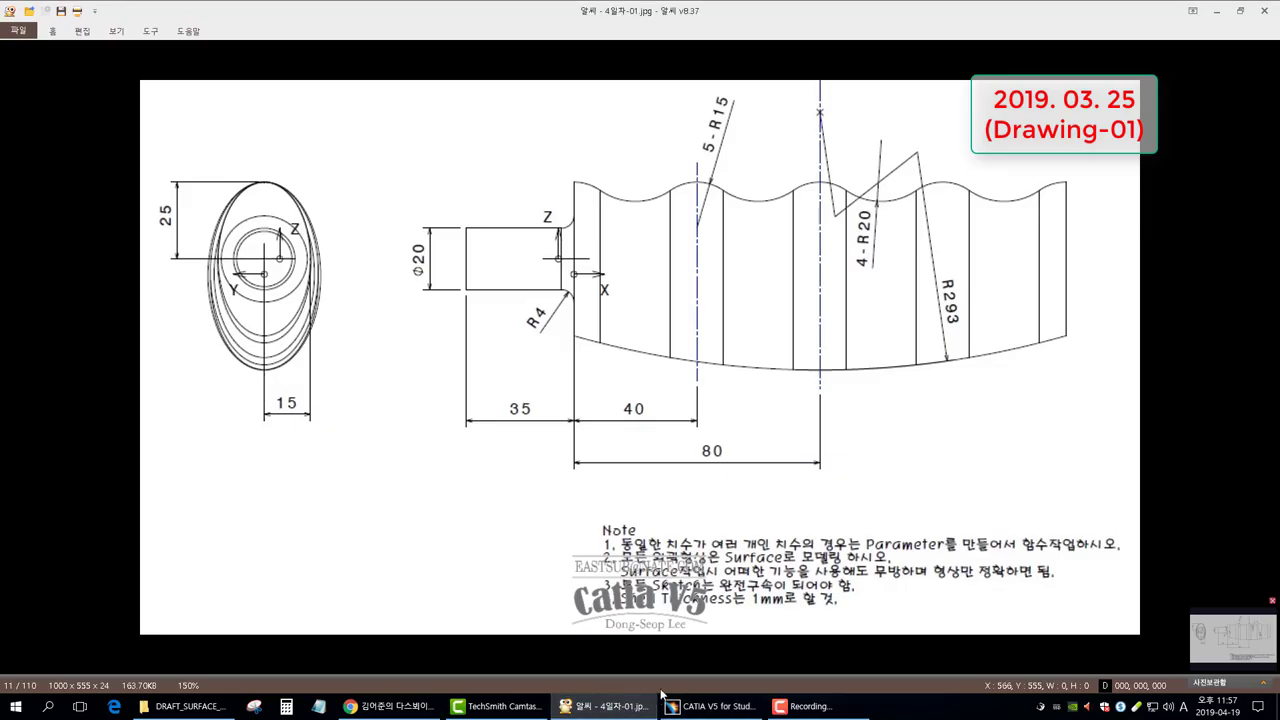
click(712, 706)
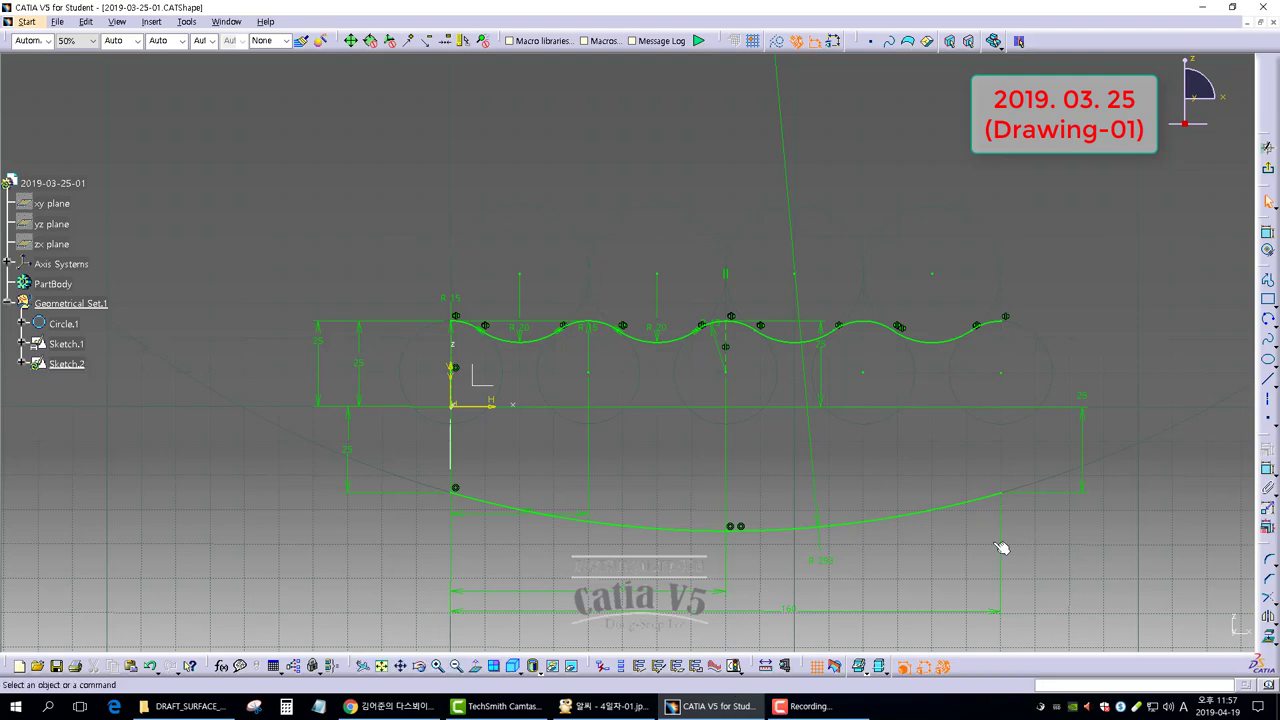
mouse_move(748, 450)
middle_down()
mouse_move(709, 412)
mouse_move(754, 434)
middle_up()
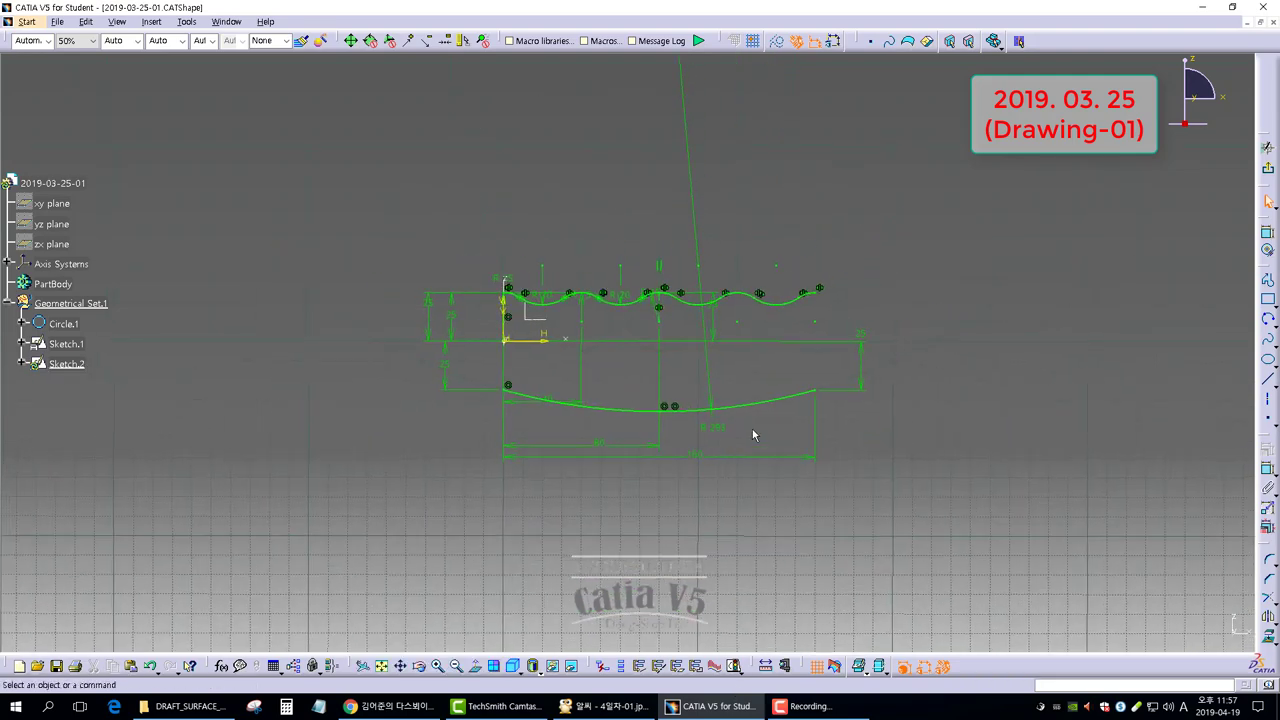
click(814, 387)
click(1055, 279)
click(1268, 169)
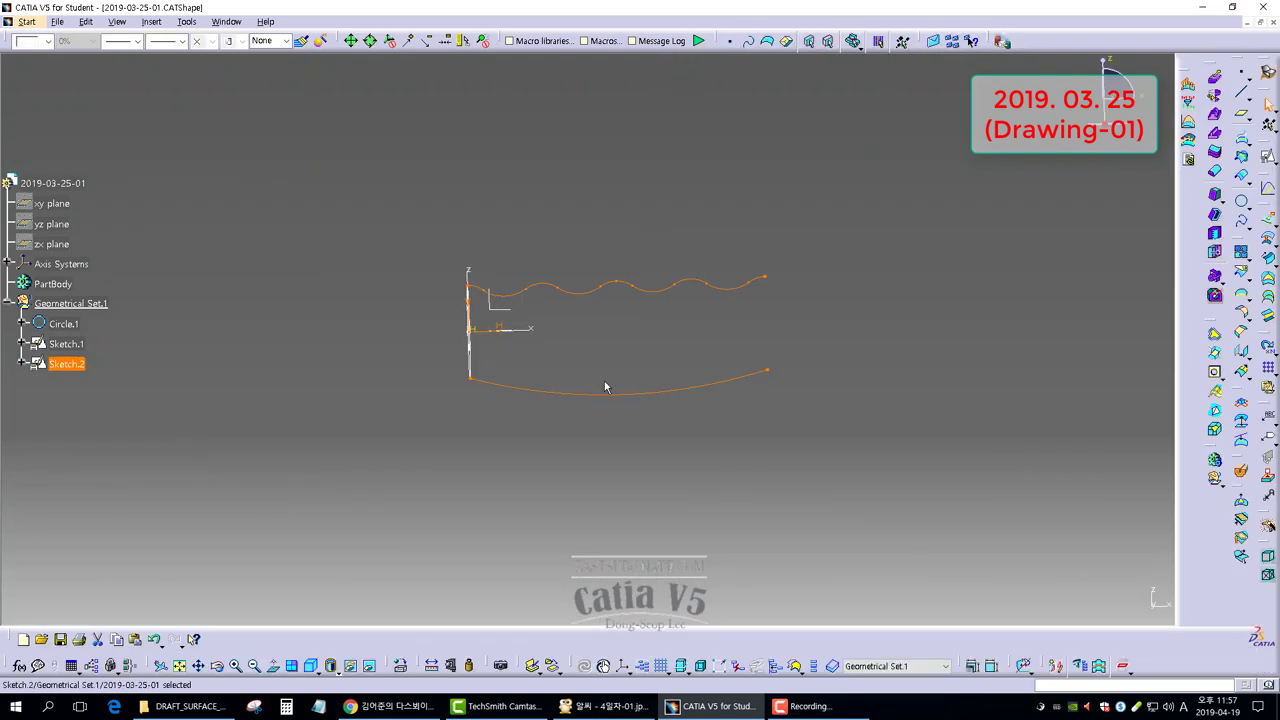
mouse_move(571, 346)
middle_down()
mouse_move(711, 409)
mouse_move(582, 340)
mouse_move(634, 406)
mouse_move(619, 371)
mouse_move(684, 422)
mouse_move(694, 467)
middle_up()
click(569, 386)
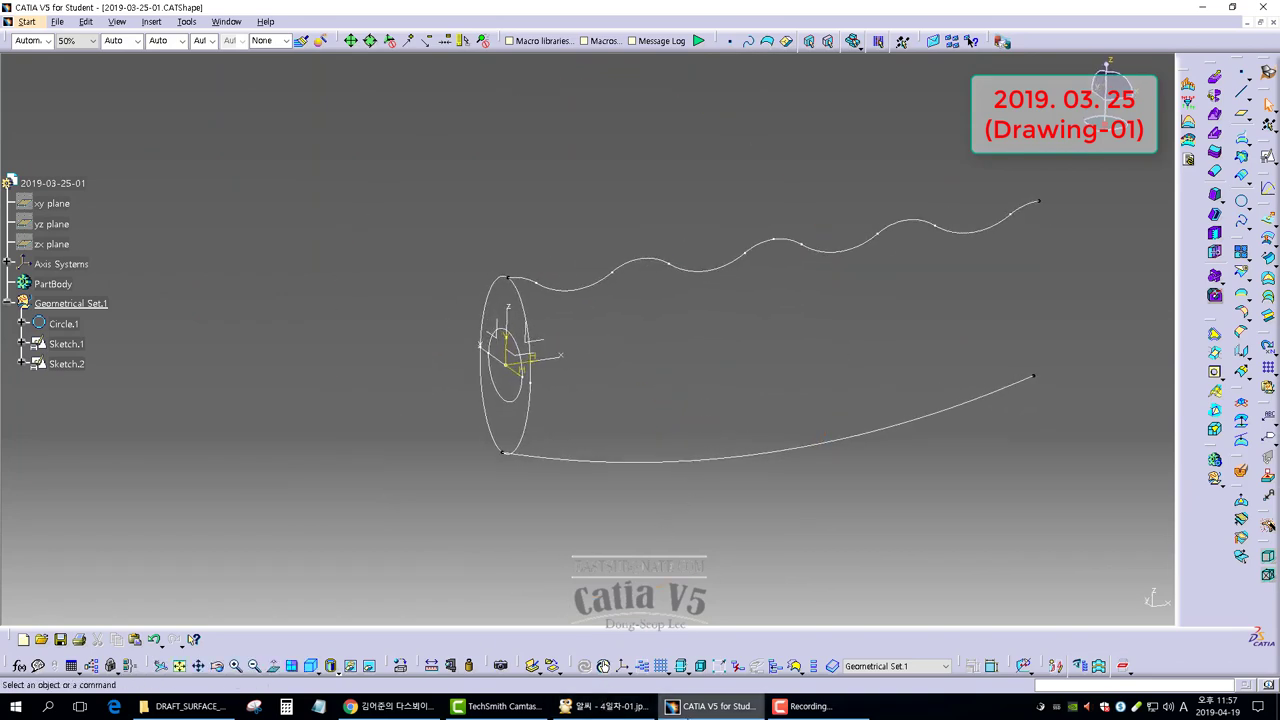
Step: Consult the drawing image for the handle's shape and return to the CATIA model
click(612, 704)
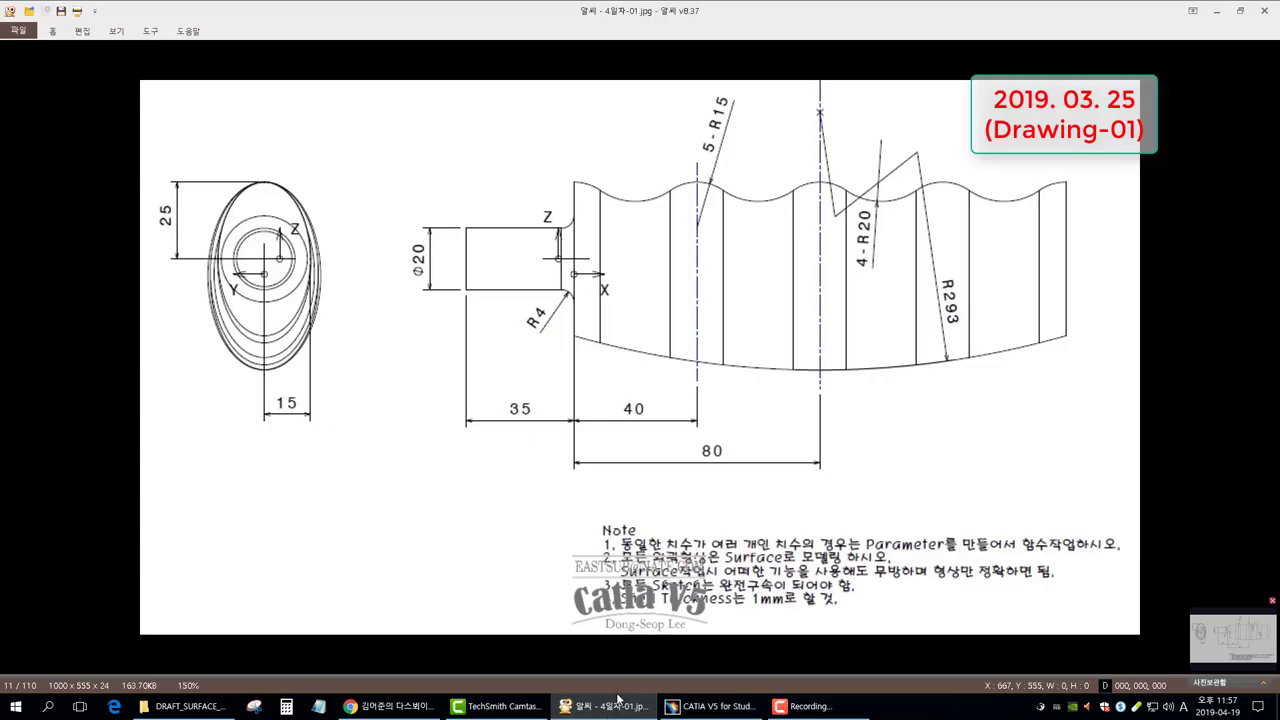
click(808, 706)
click(714, 706)
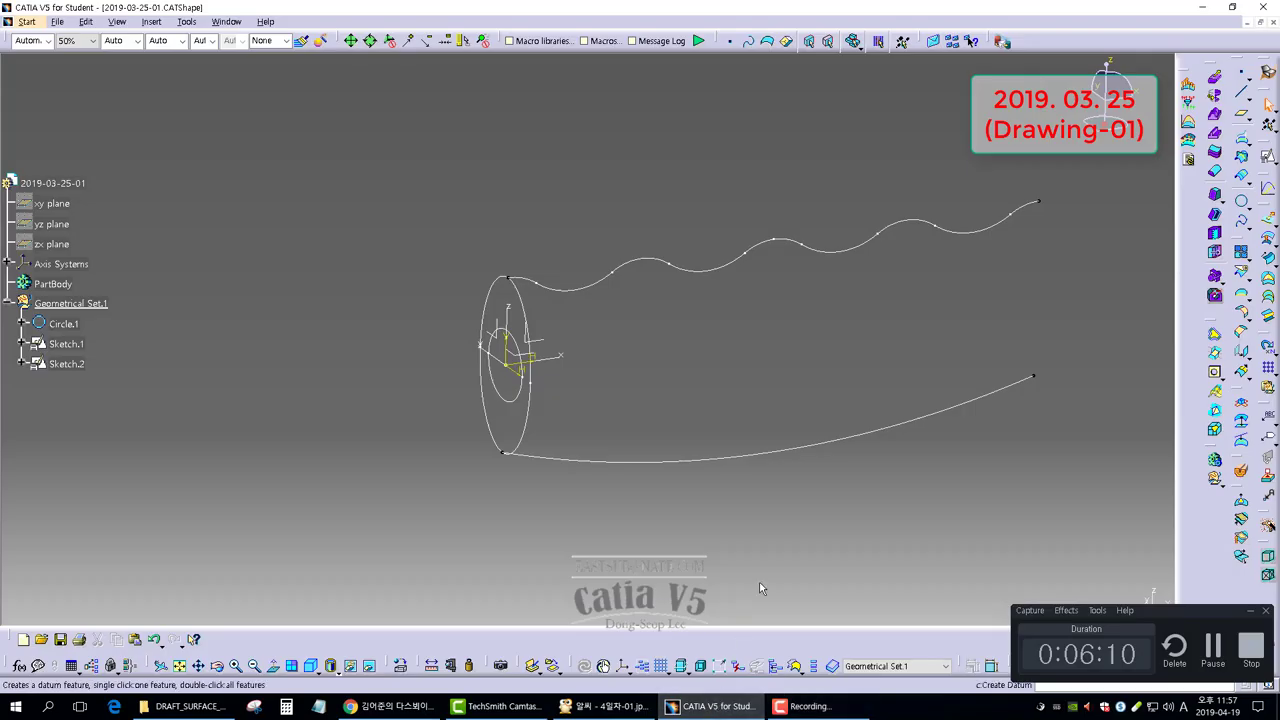
click(1251, 611)
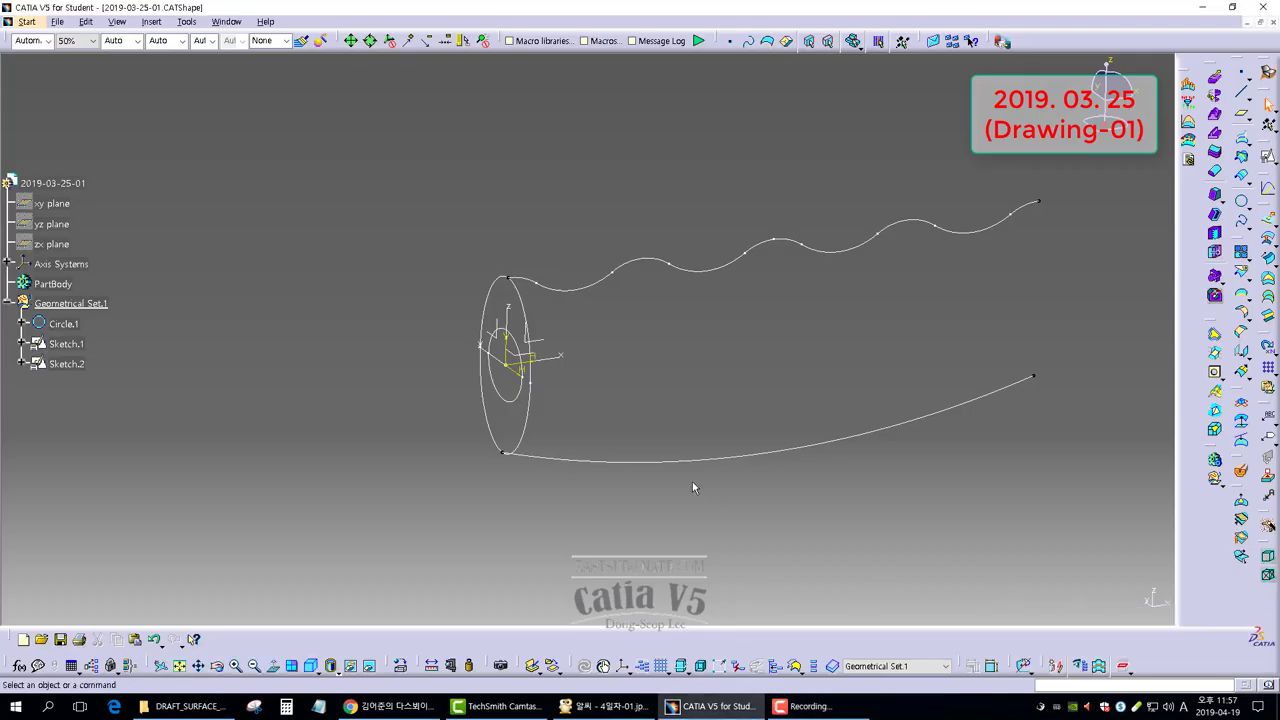
Step: Start a swept surface of subtype With two guide curves, using the ellipse Sketch.1 as its profile
middle_drag(692, 324, 721, 355)
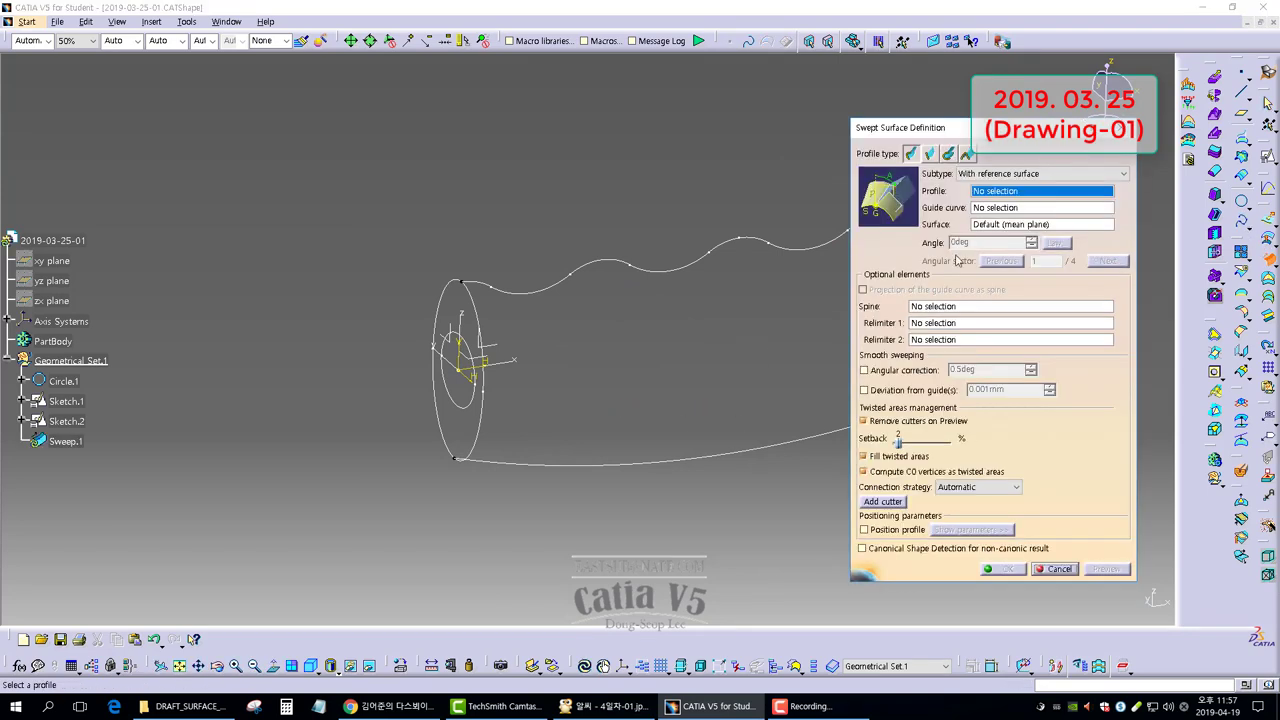
click(962, 174)
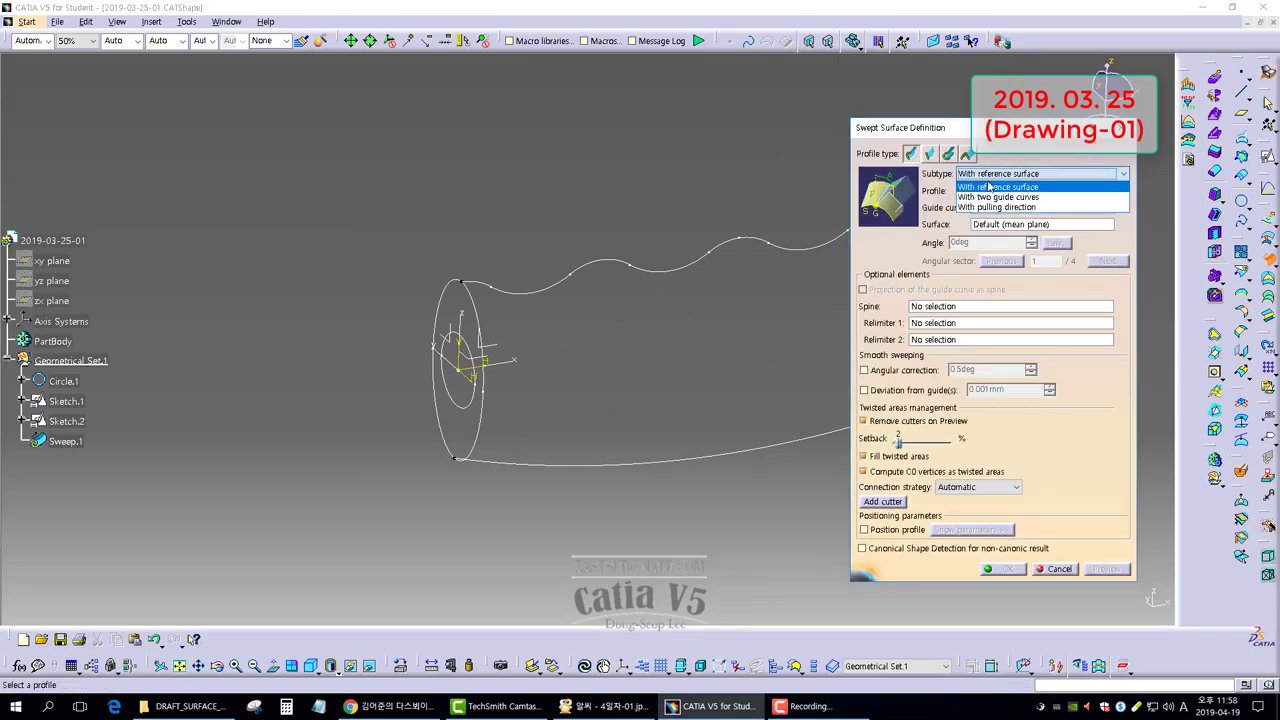
click(997, 197)
click(66, 401)
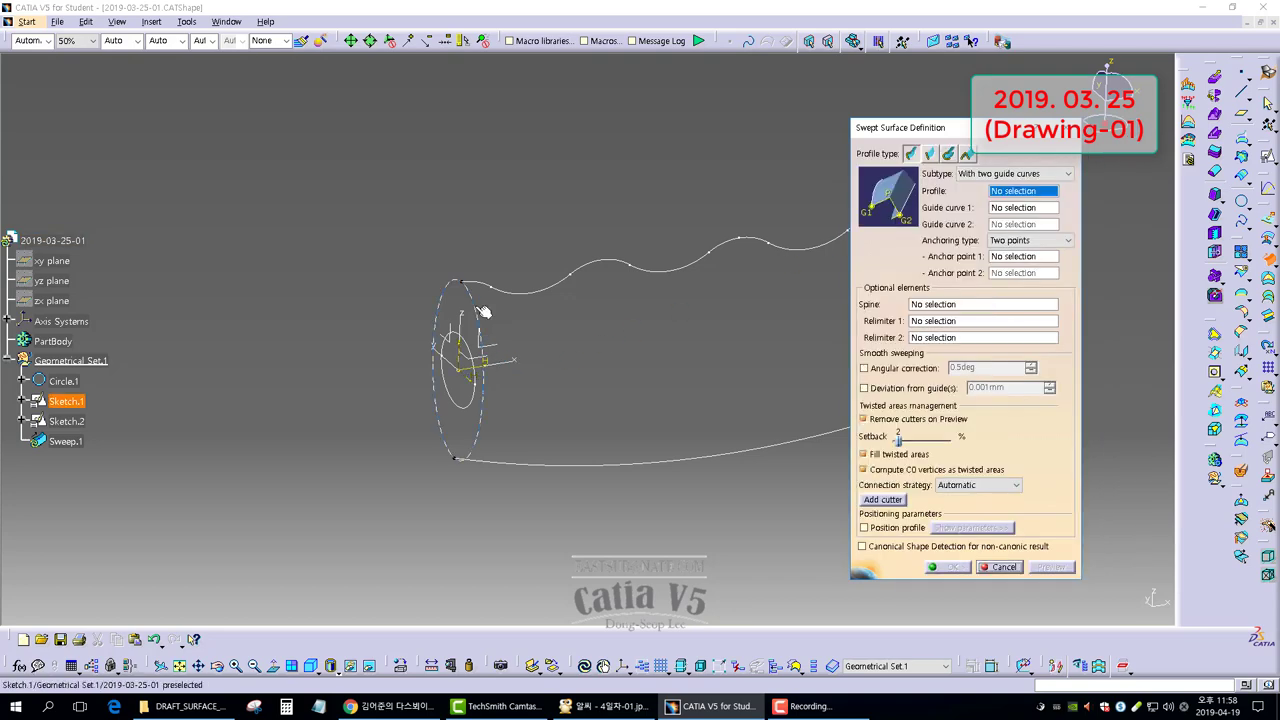
mouse_move(500, 322)
middle_down()
mouse_move(510, 318)
mouse_move(510, 356)
middle_up()
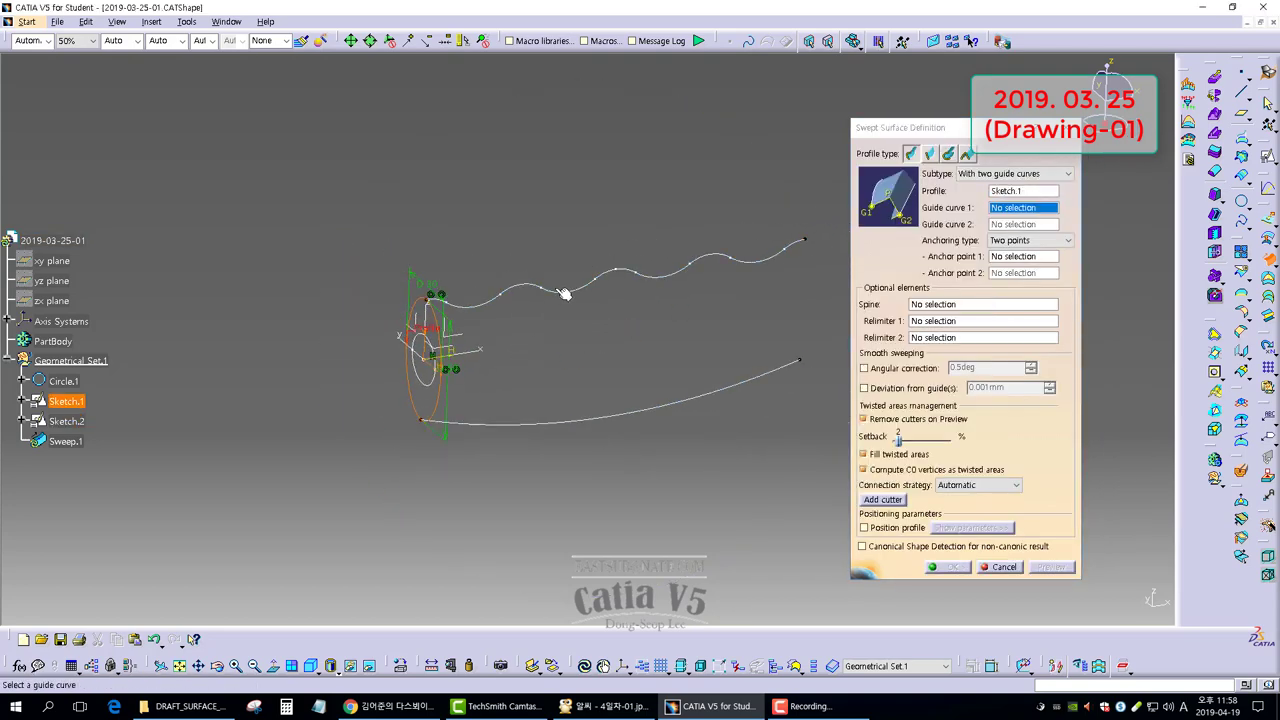
Step: Extract the wavy upper curve of Sketch.2 with Point continuity propagation as the sweep's first guide curve
right_click(1022, 208)
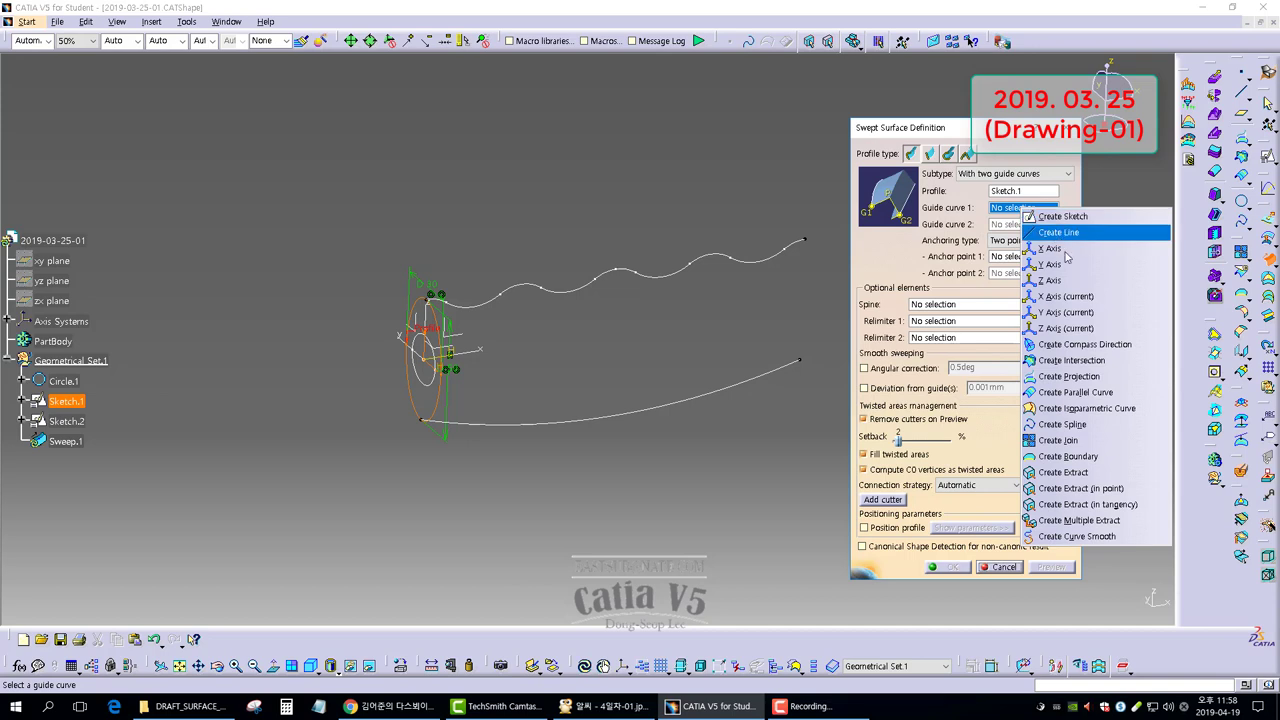
click(1063, 472)
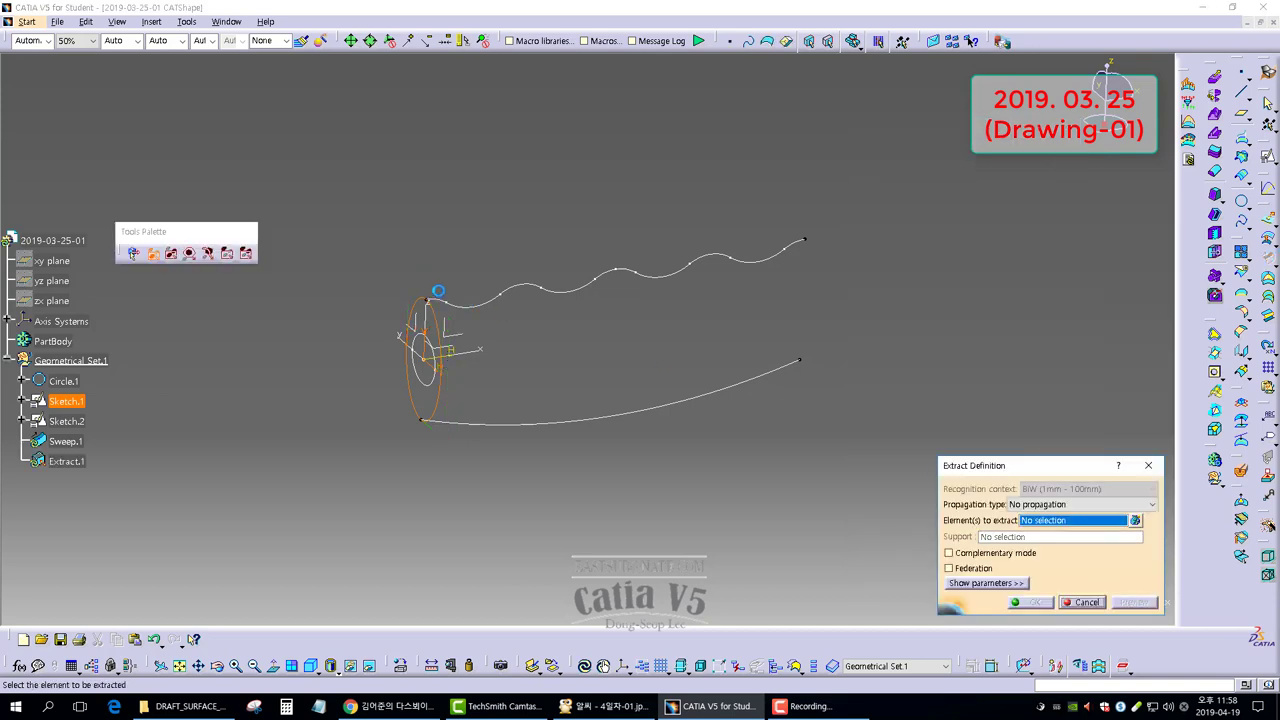
click(1076, 505)
click(1060, 518)
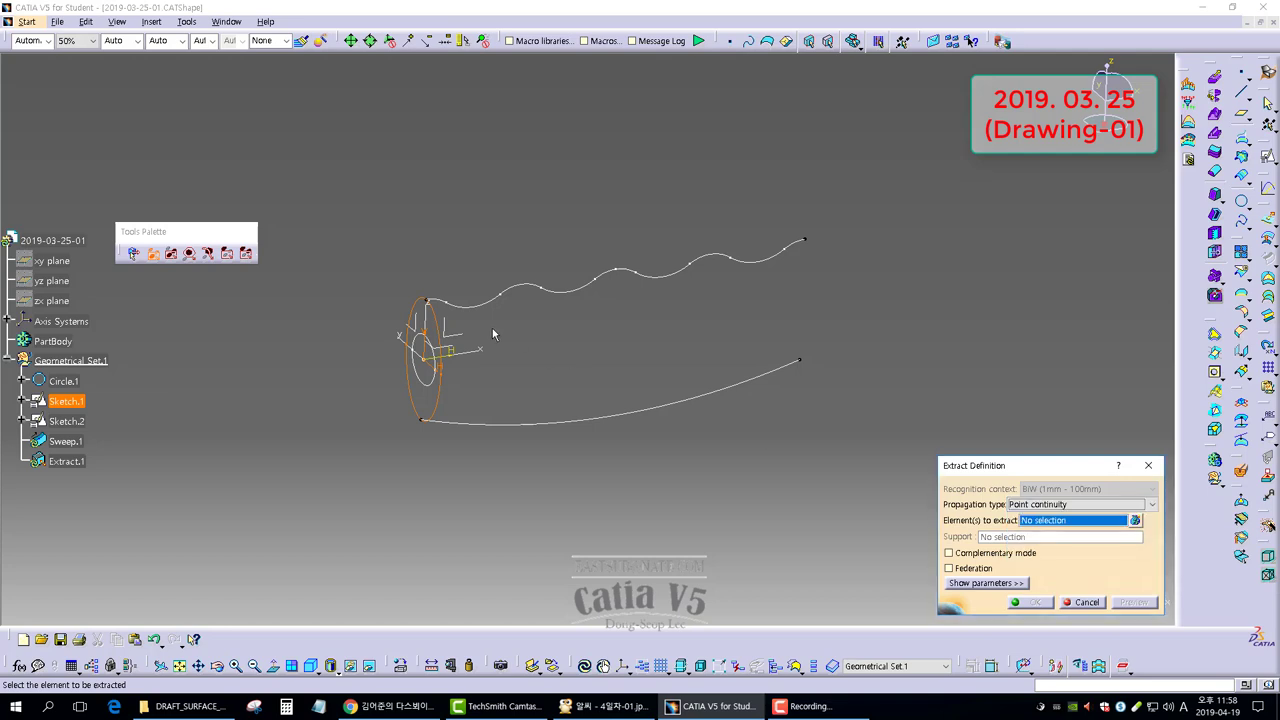
click(490, 297)
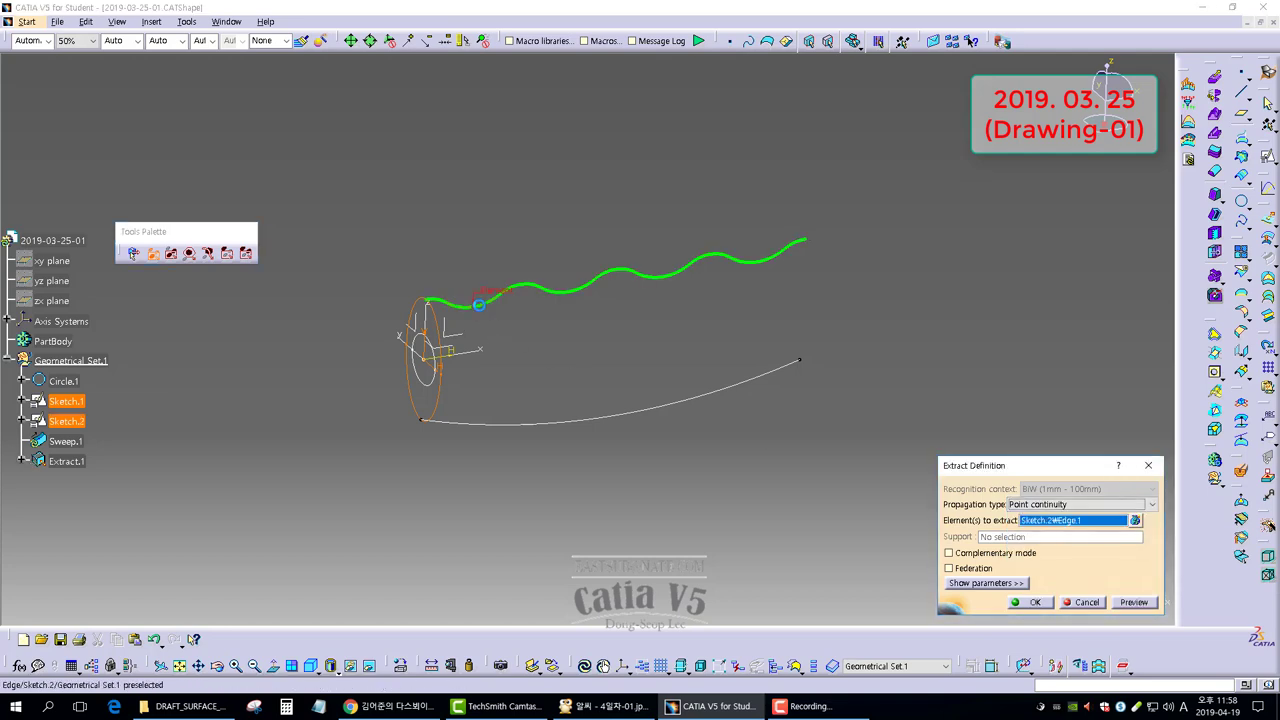
click(1033, 602)
Step: Extract the lower arc of Sketch.2 with Point continuity propagation as the sweep's second guide curve
right_click(1008, 226)
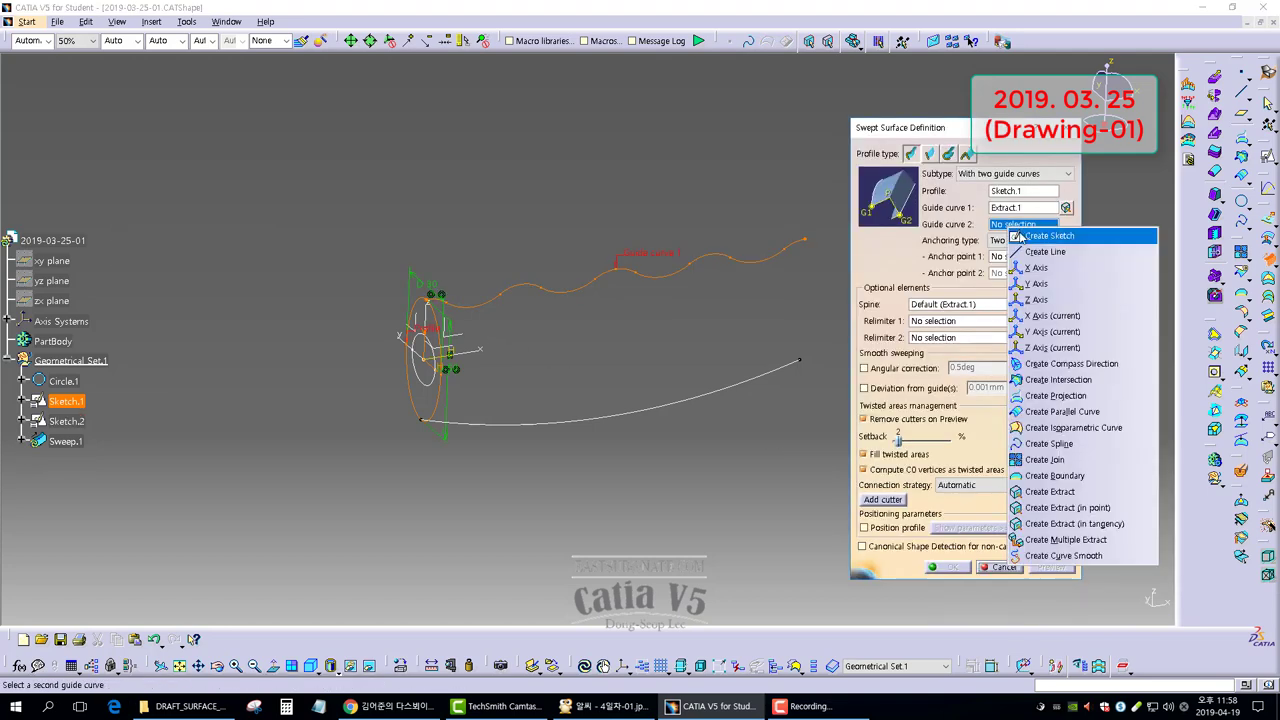
click(1070, 491)
click(617, 424)
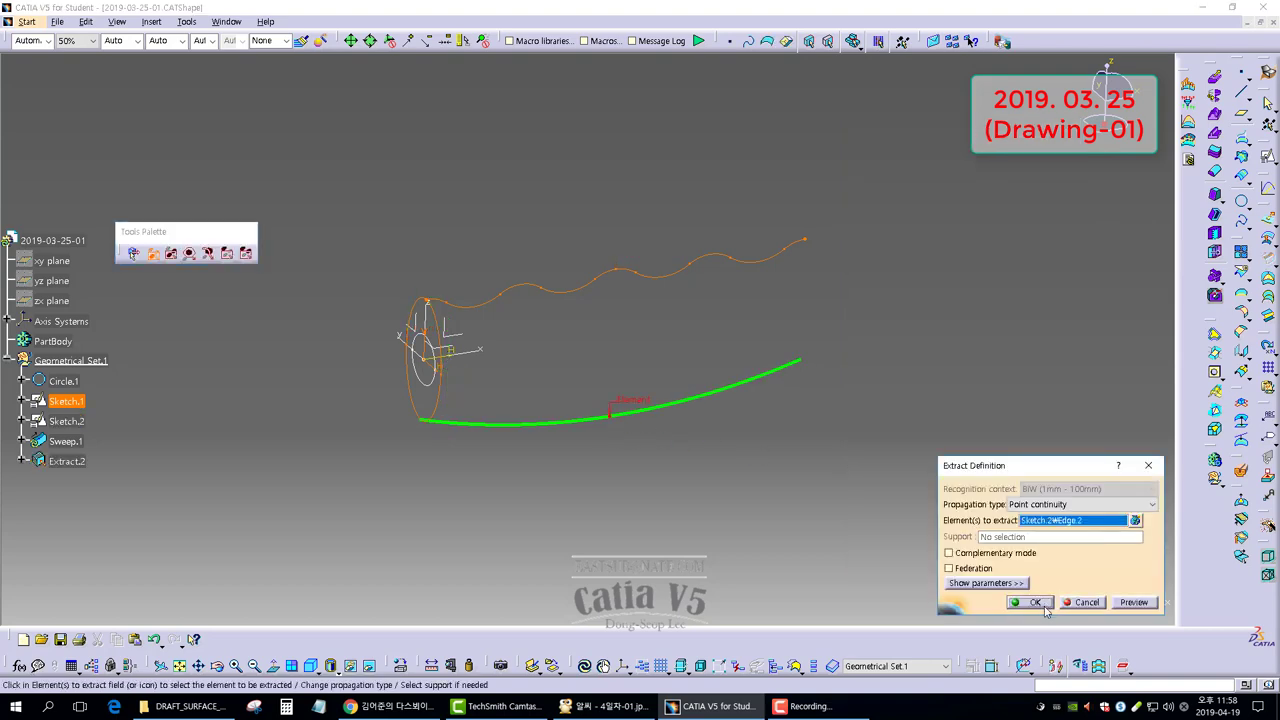
click(1033, 602)
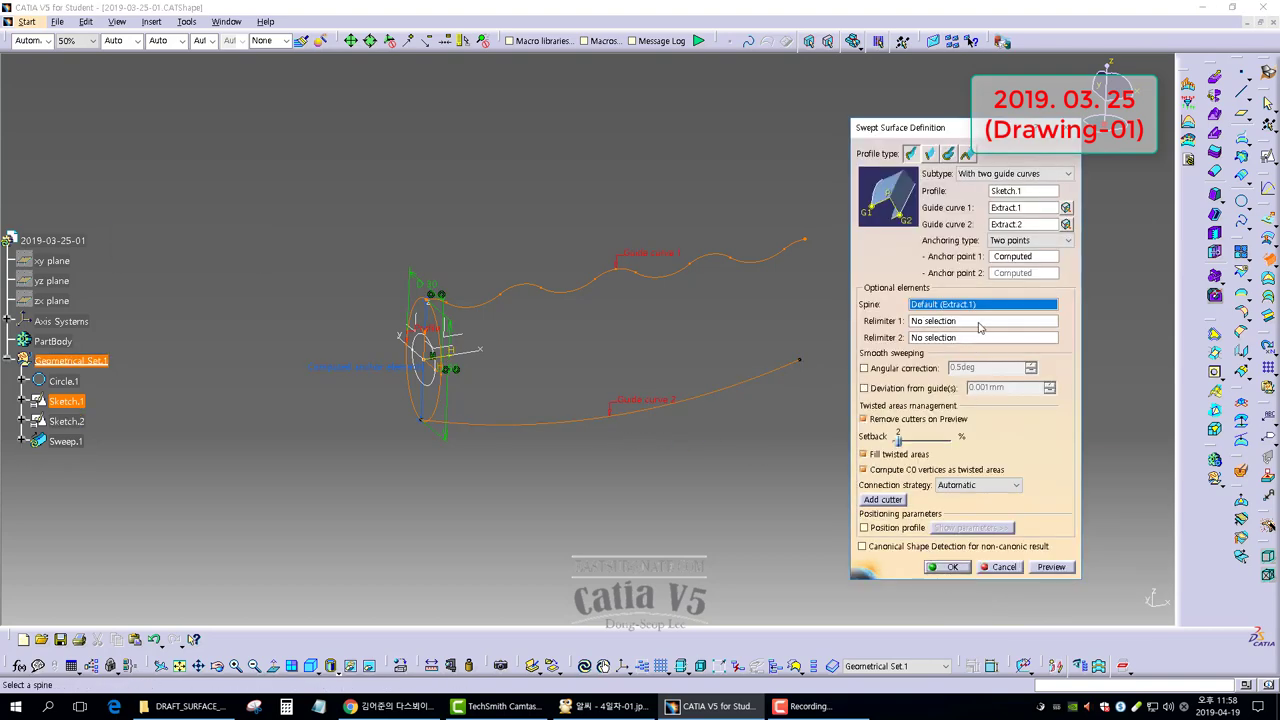
Step: Try to generate the swept surface with the default spine
key(Return)
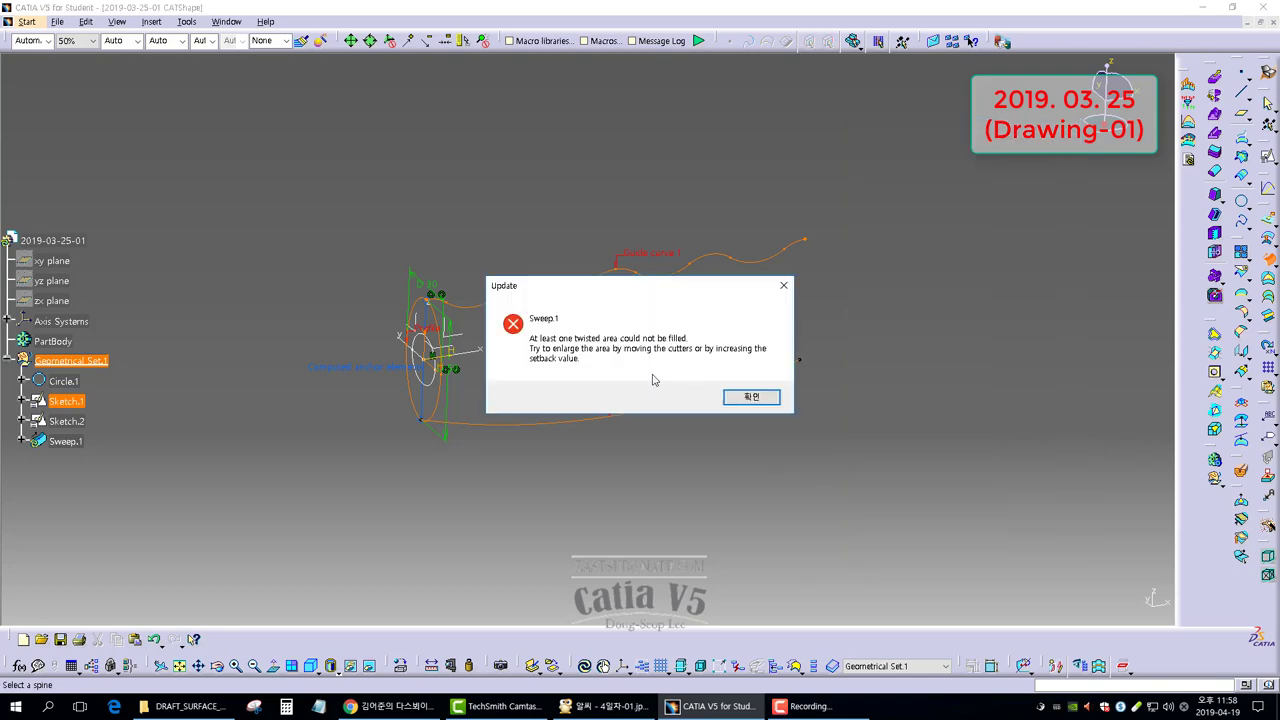
click(751, 398)
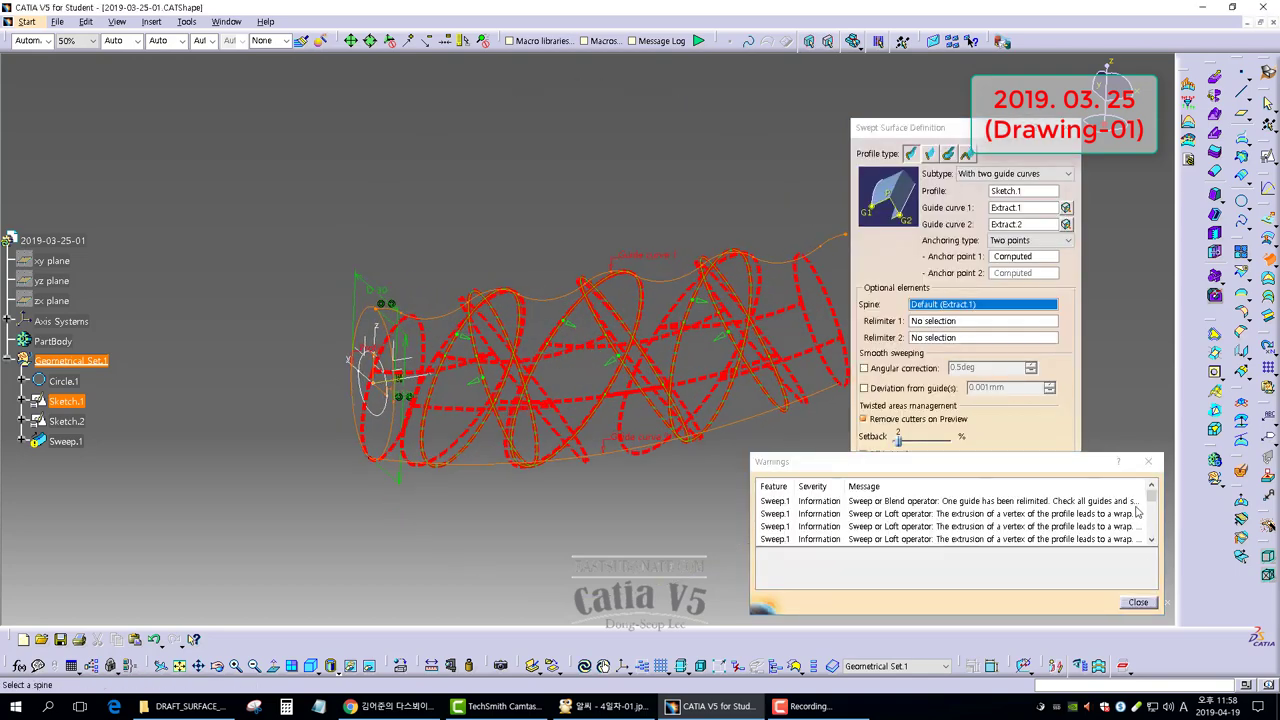
click(1138, 603)
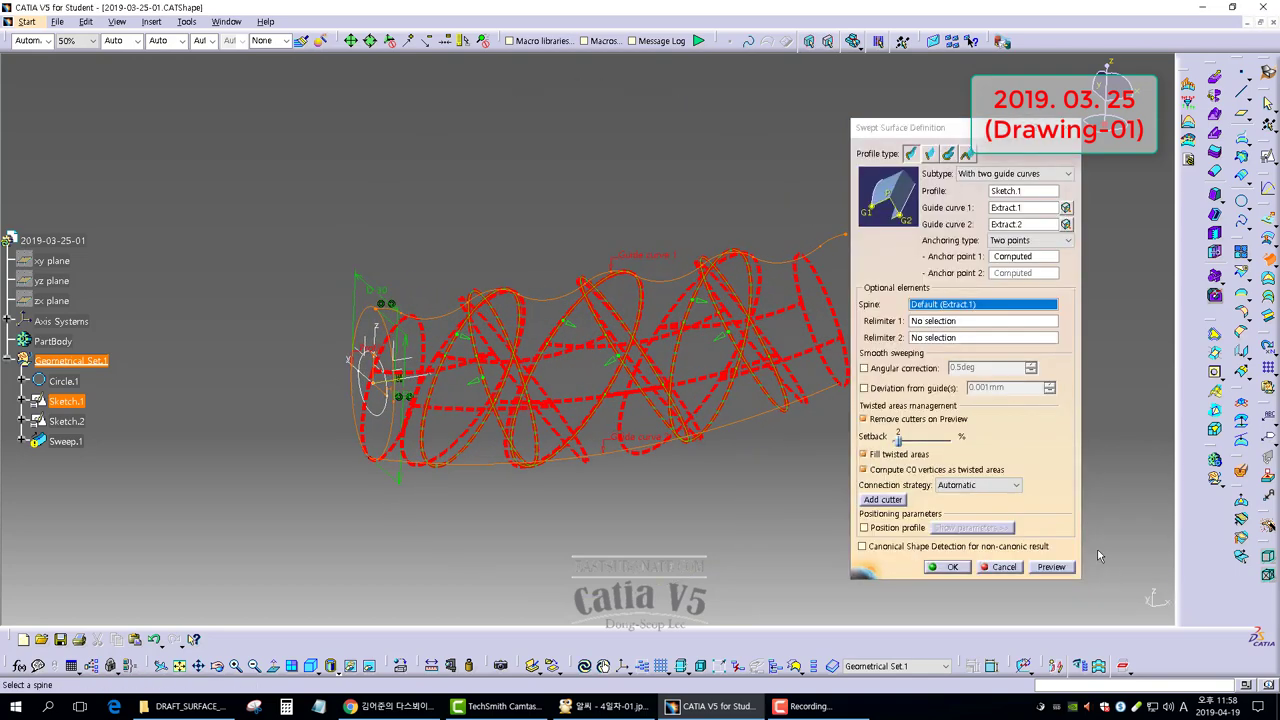
Step: Set the X axis as the sweep's spine, preview the handle surface and create it
right_click(943, 309)
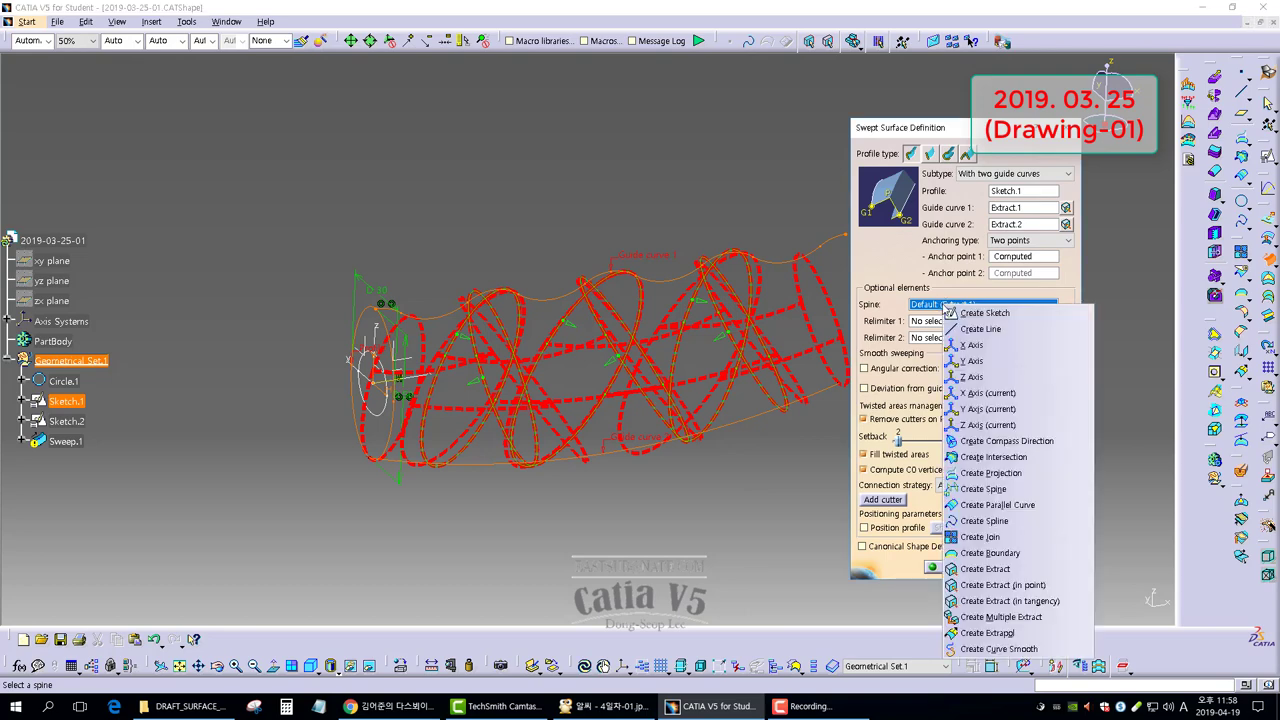
click(980, 346)
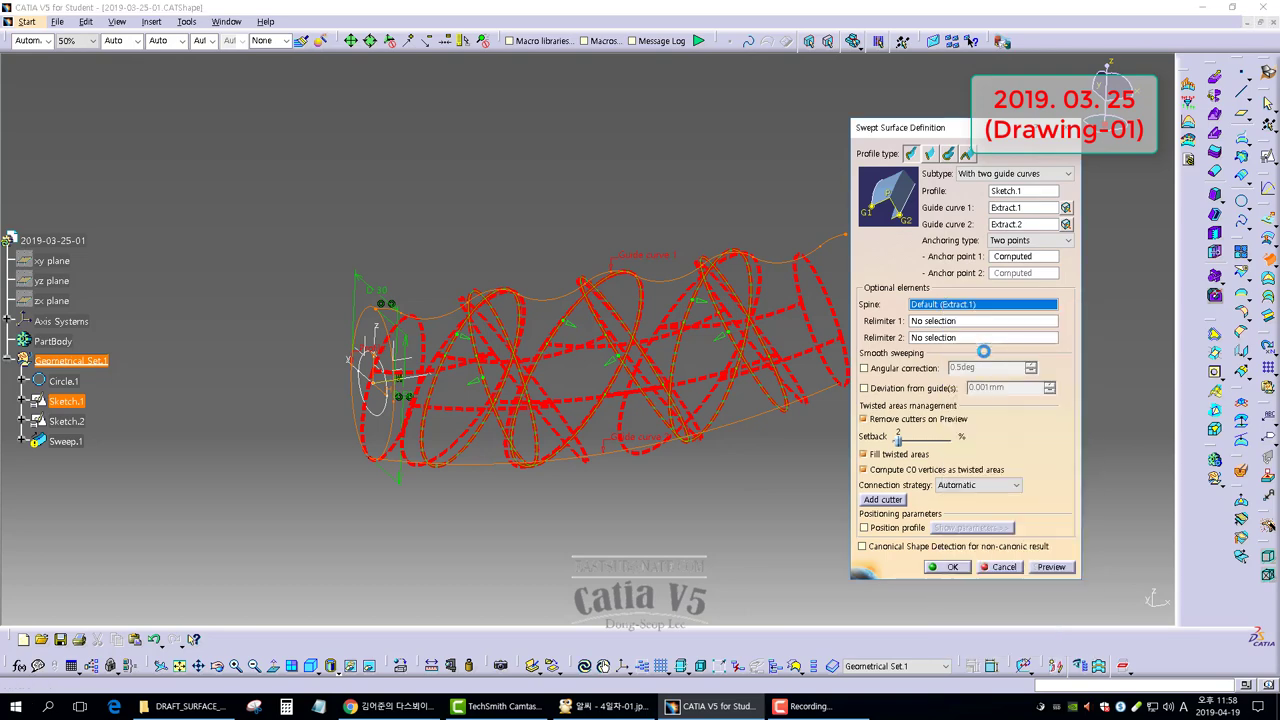
click(1051, 567)
middle_drag(760, 444, 630, 430)
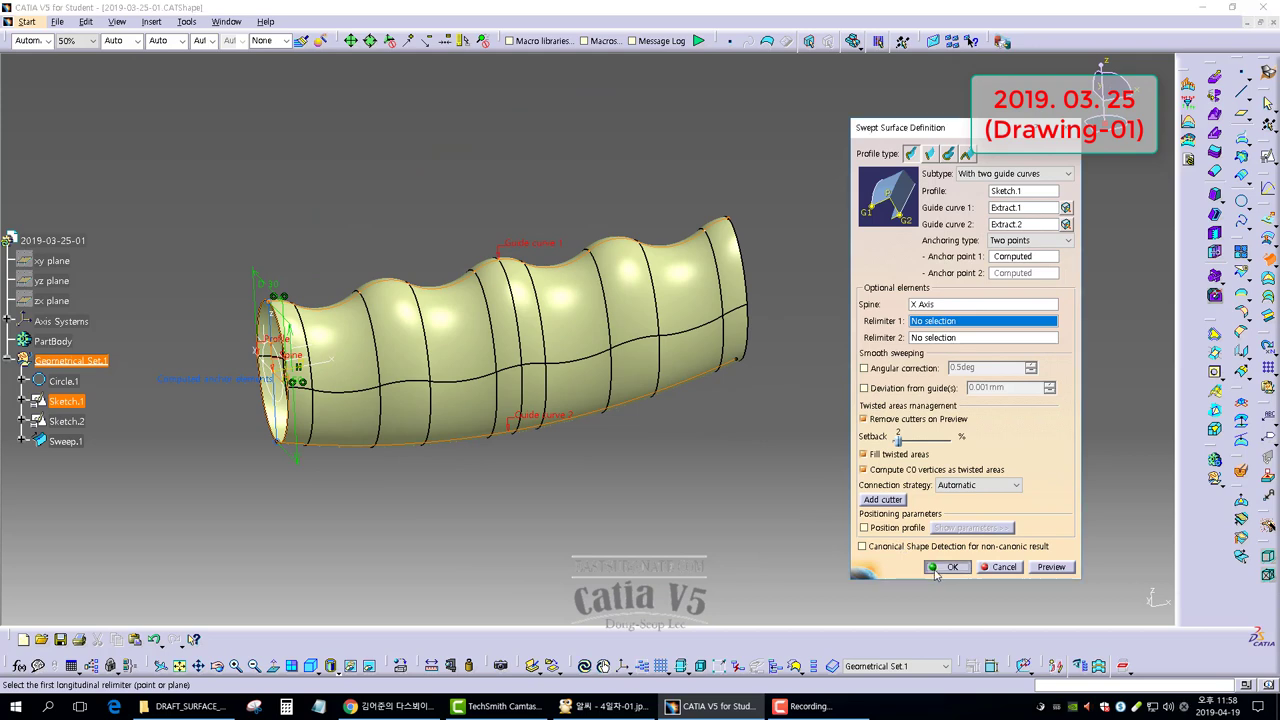
click(940, 567)
Step: Consult the drawing image and close the handle's far open elliptical end with a Fill surface
middle_drag(580, 489, 695, 330)
click(608, 706)
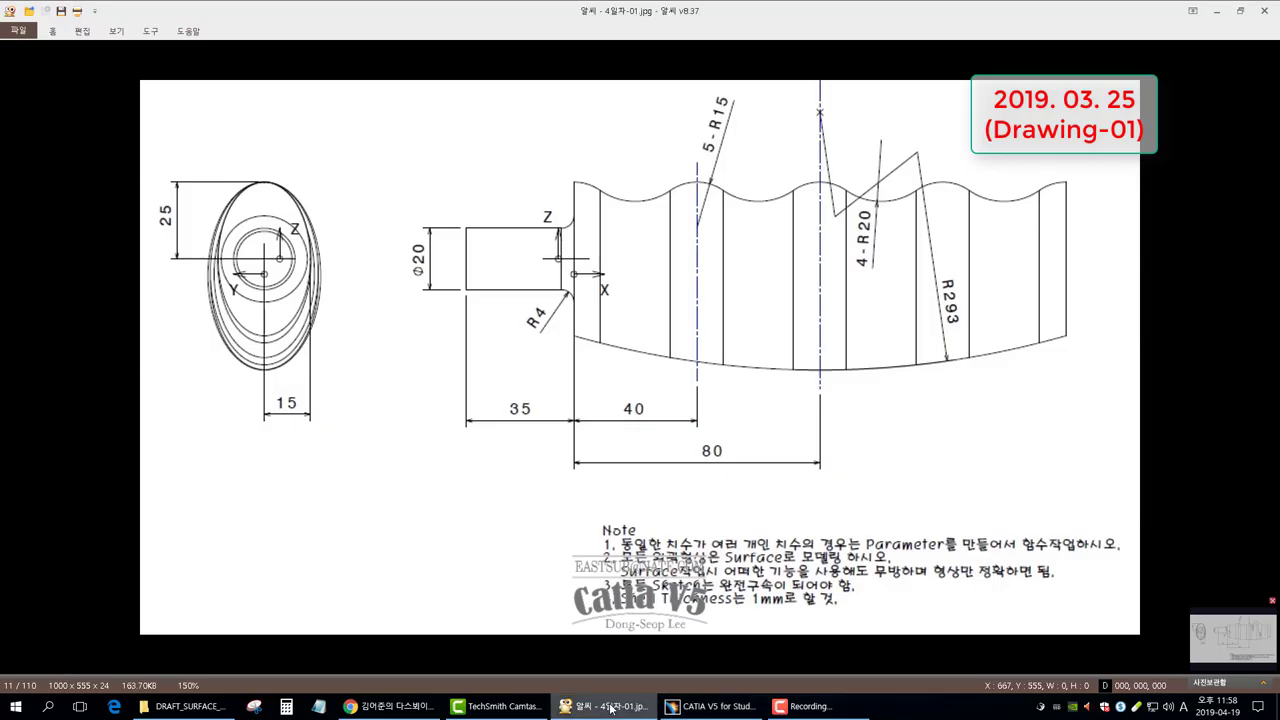
click(603, 710)
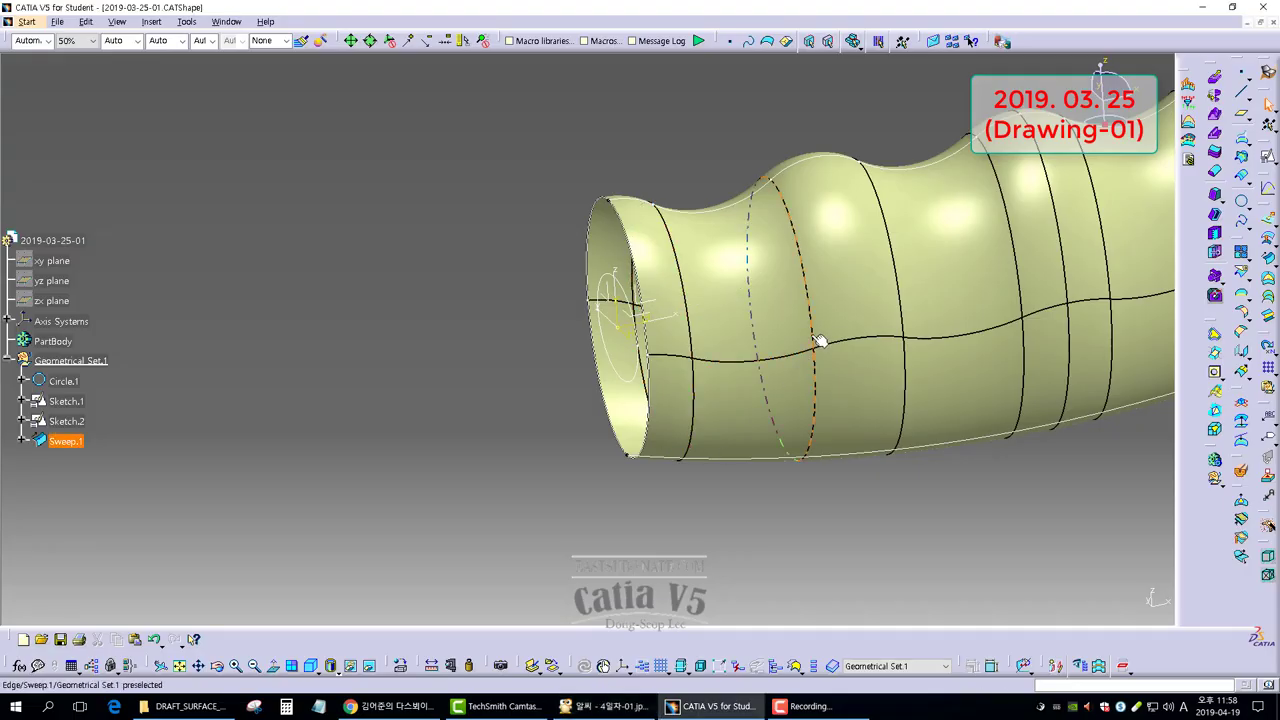
middle_drag(820, 340, 795, 380)
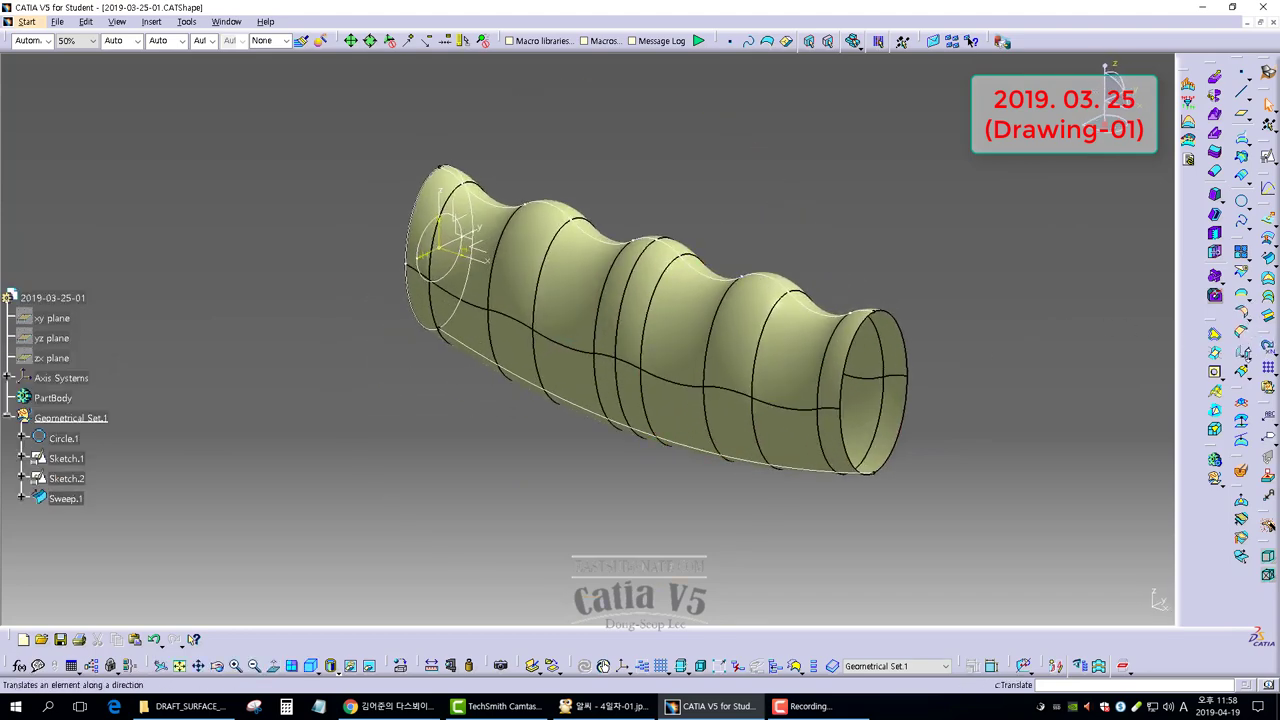
click(1268, 281)
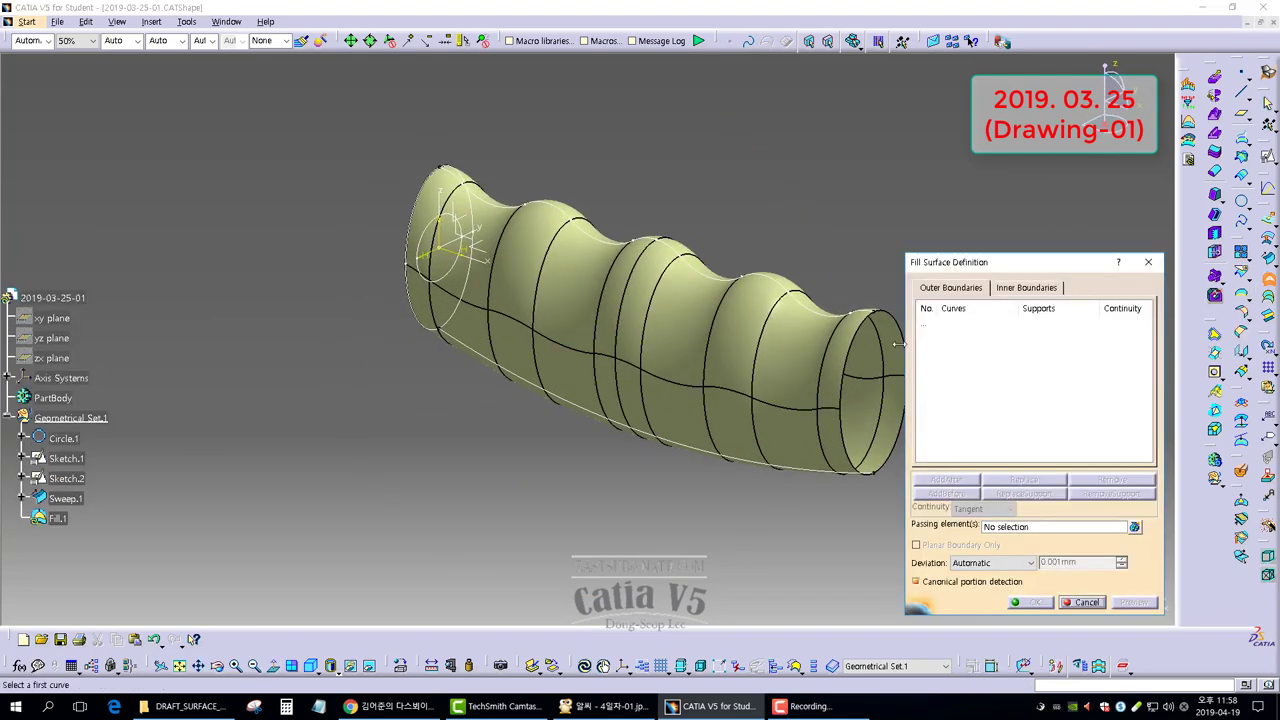
click(897, 332)
click(1036, 604)
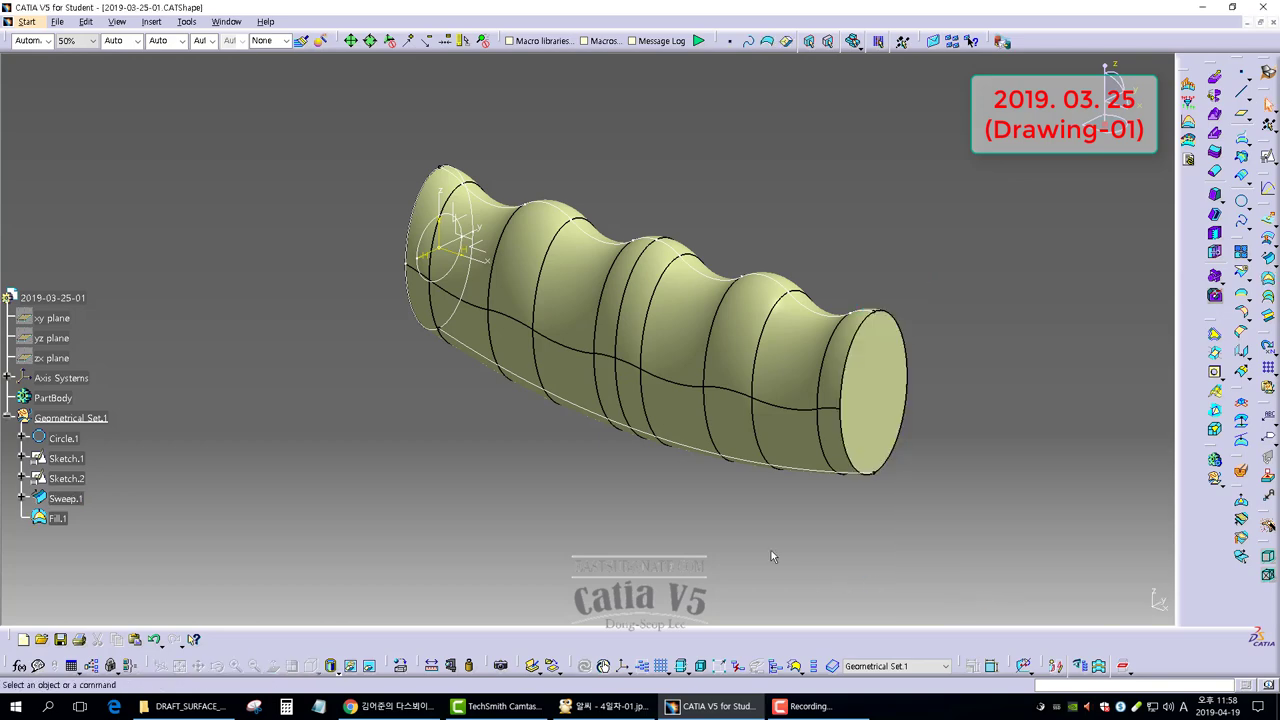
middle_drag(771, 550, 787, 474)
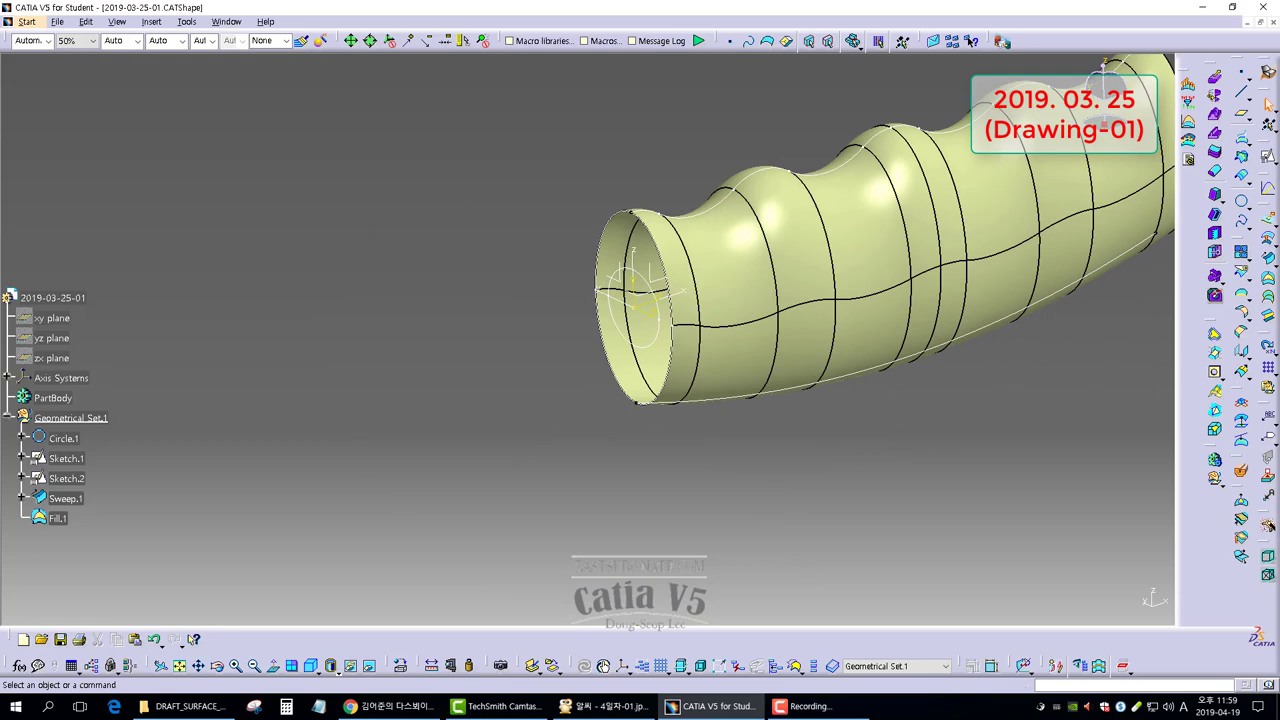
Step: Create a Fill surface on the handle's near end with Sketch.1 as outer boundary and Circle.1 as inner boundary
click(1268, 281)
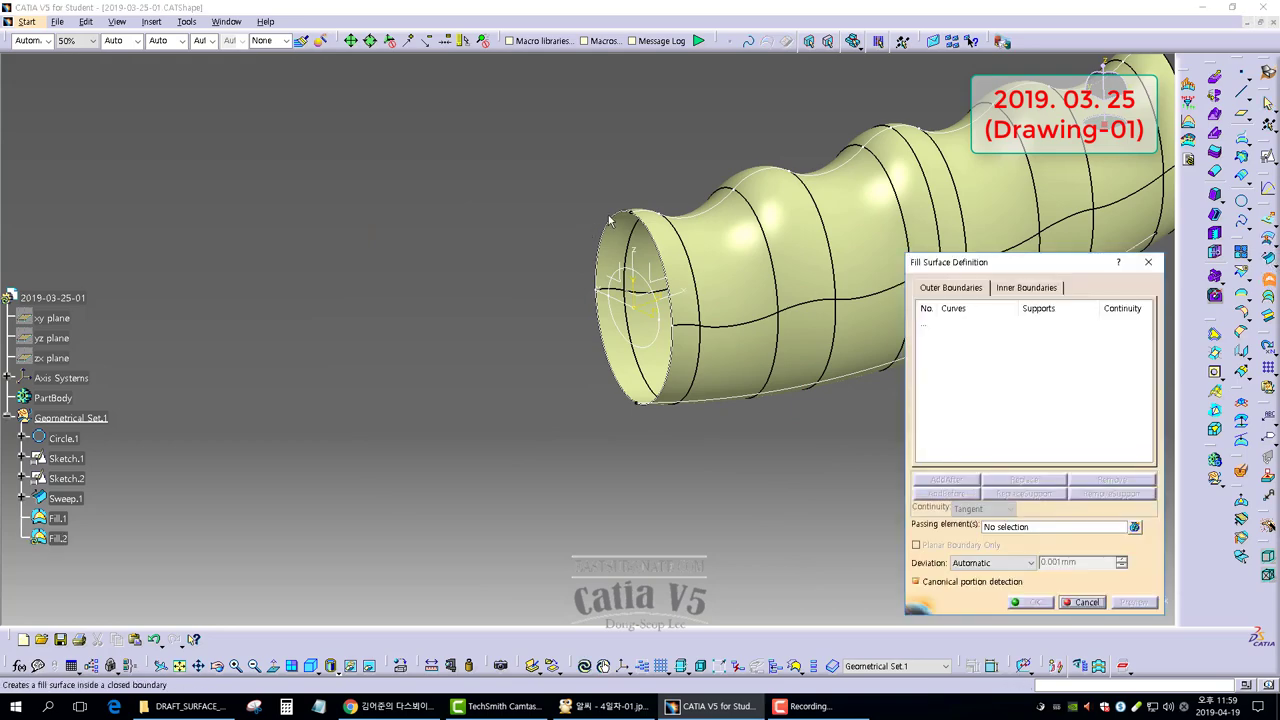
click(620, 220)
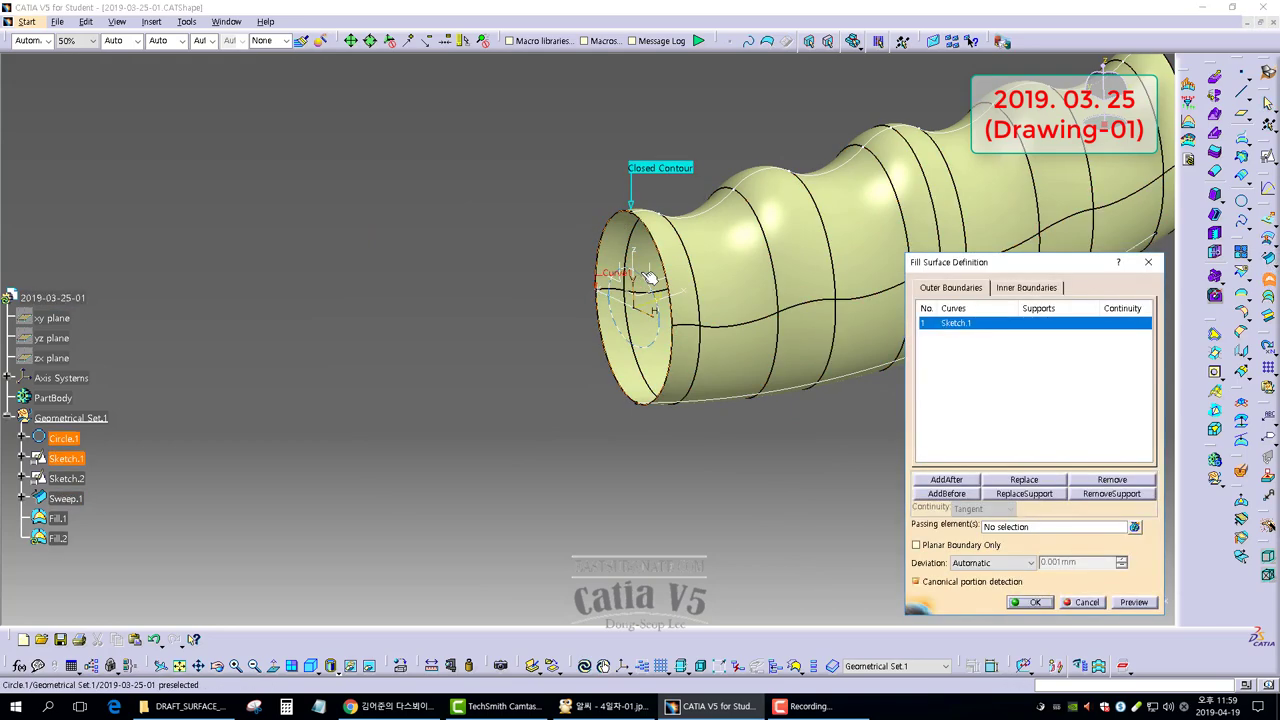
click(623, 277)
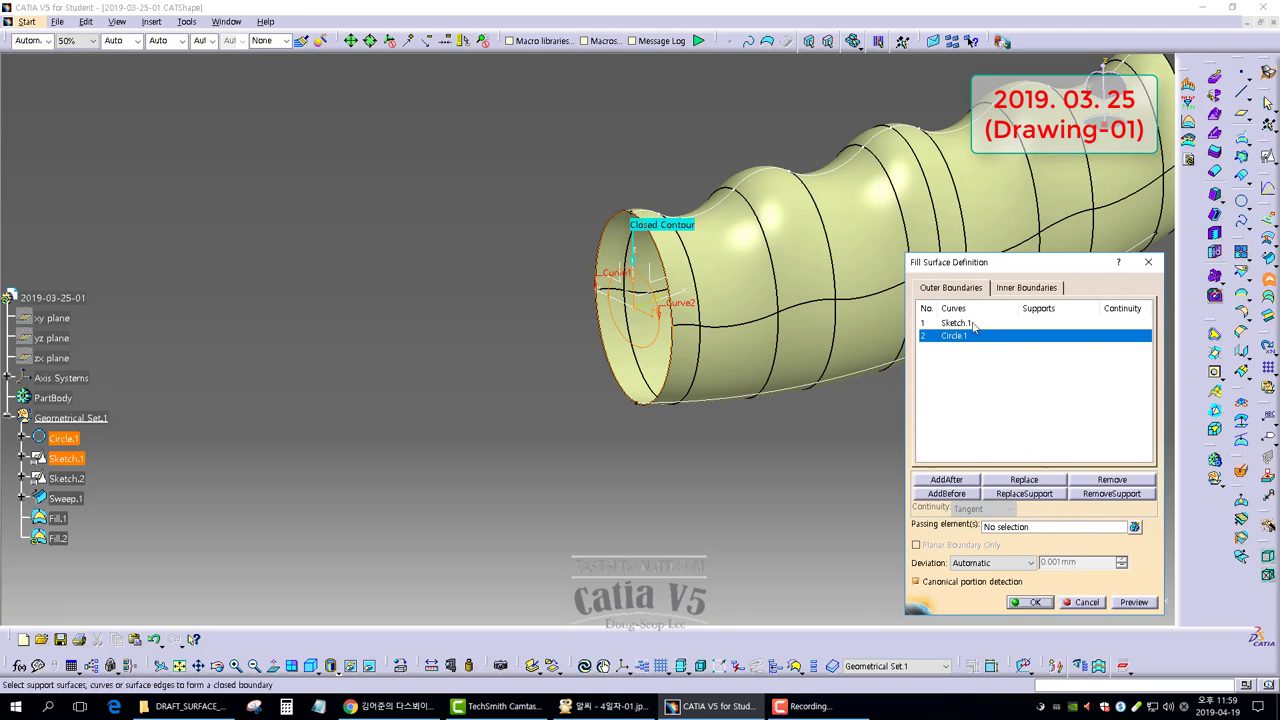
click(957, 348)
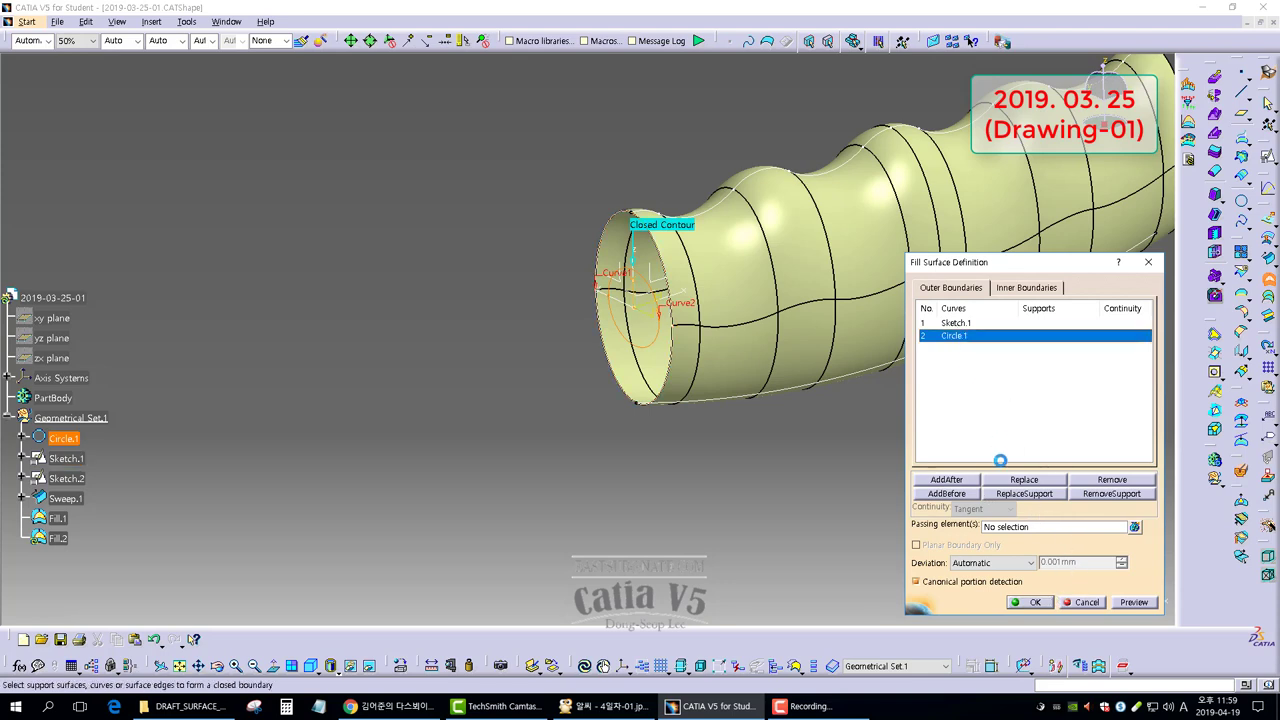
click(1110, 480)
click(1026, 288)
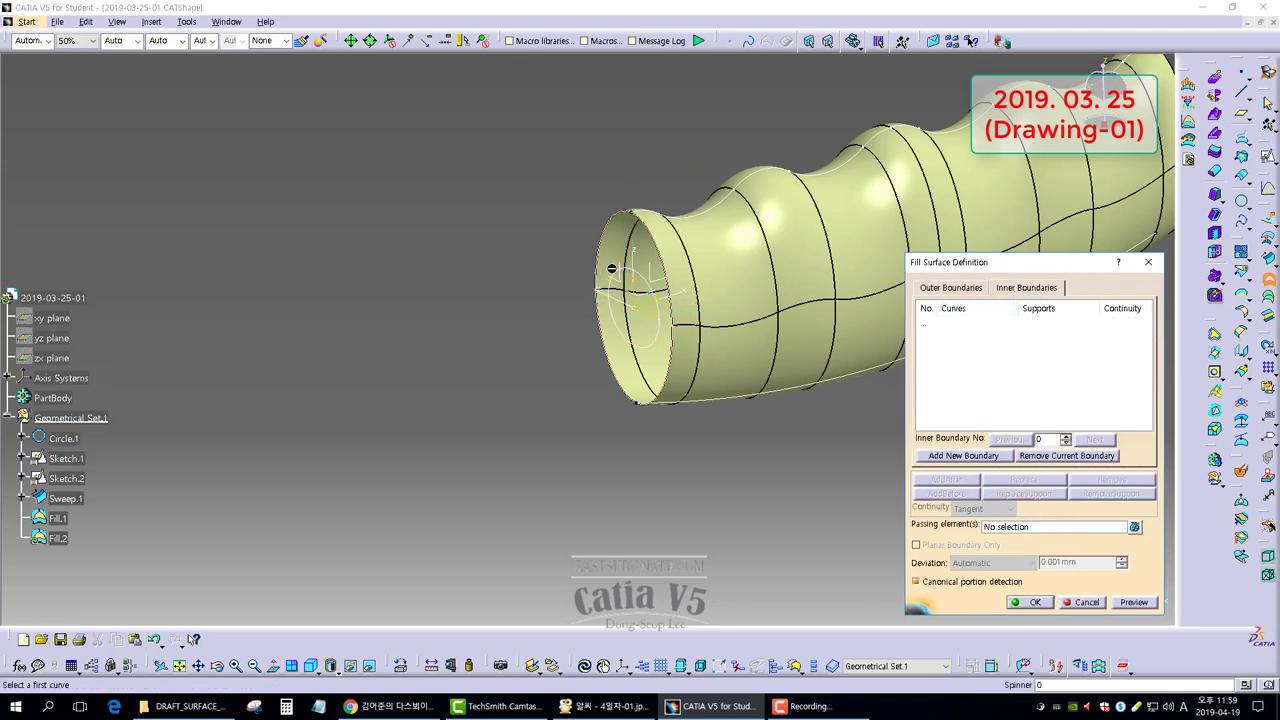
click(628, 272)
click(1030, 604)
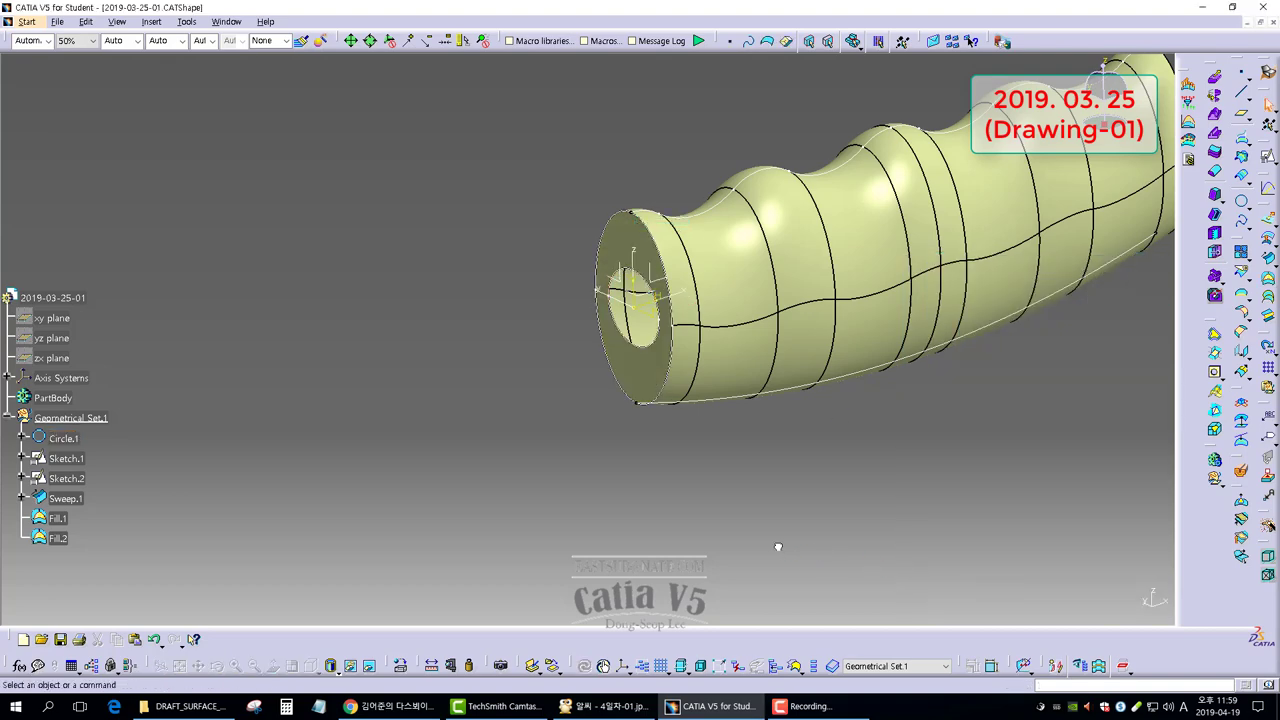
Step: Consult the drawing image and extrude Circle.1 as a surface 35 mm outward from the handle, reversing the default direction
middle_drag(787, 362, 755, 466)
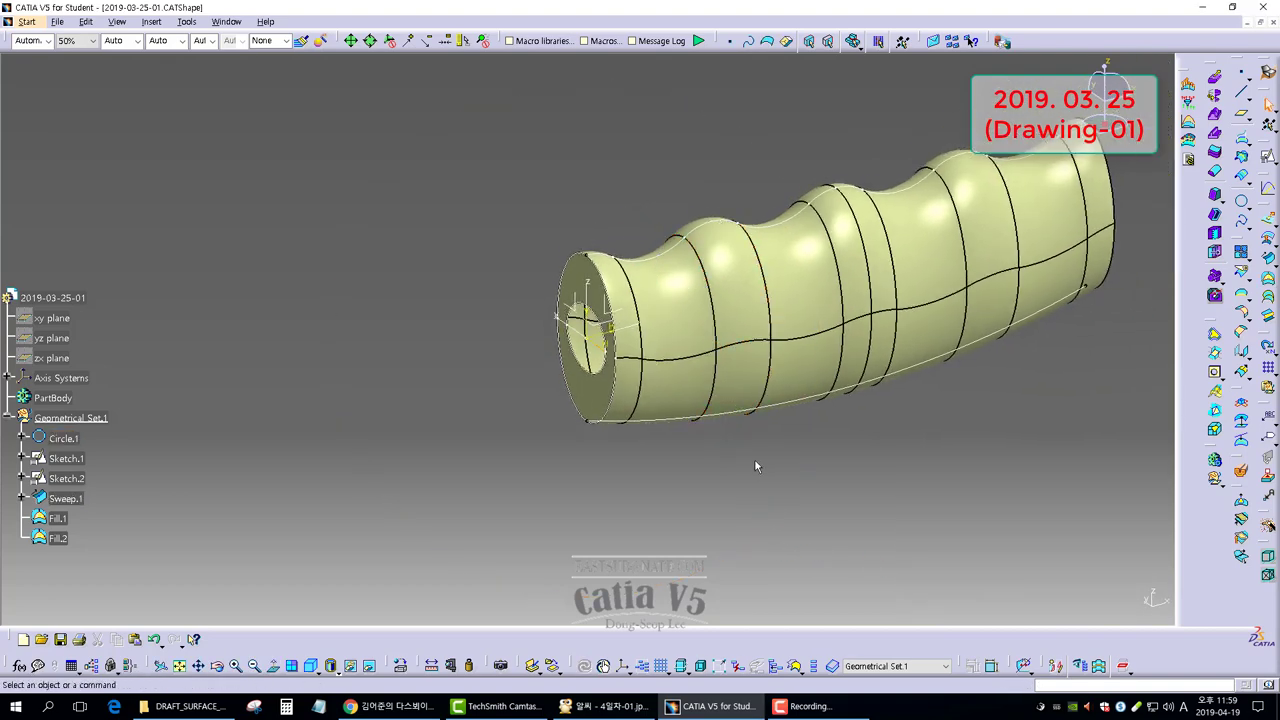
click(607, 706)
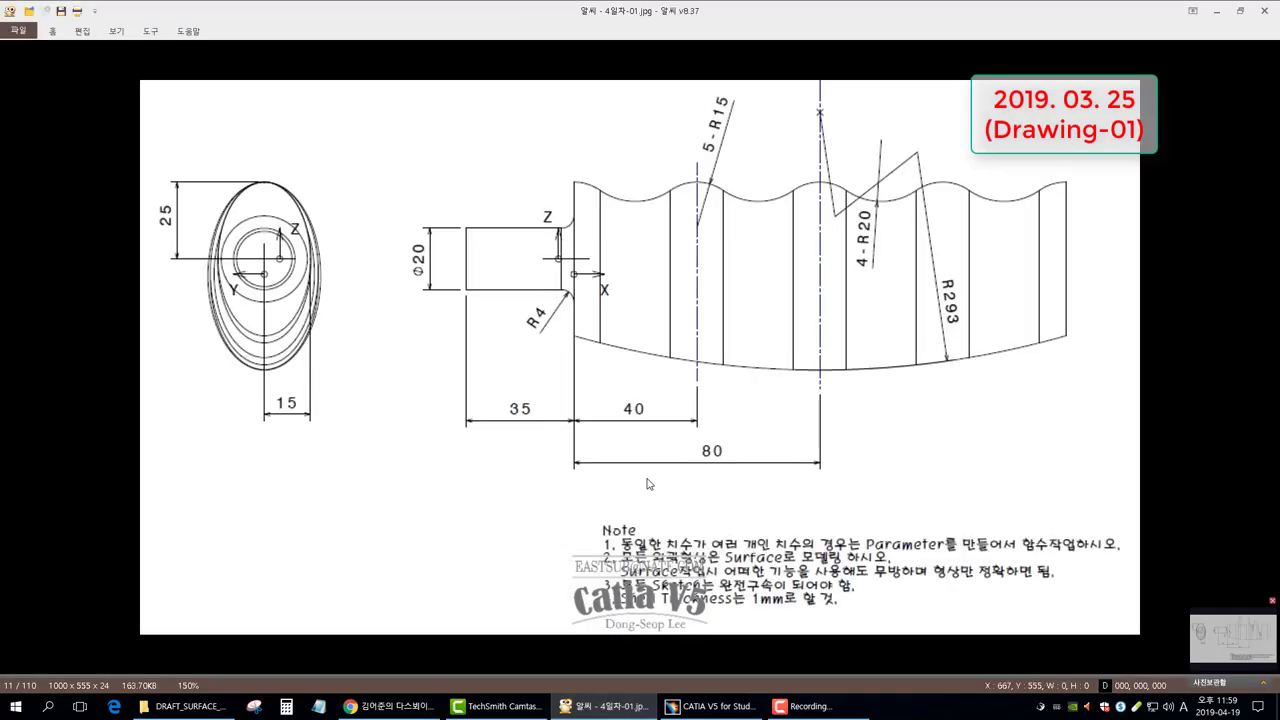
click(712, 706)
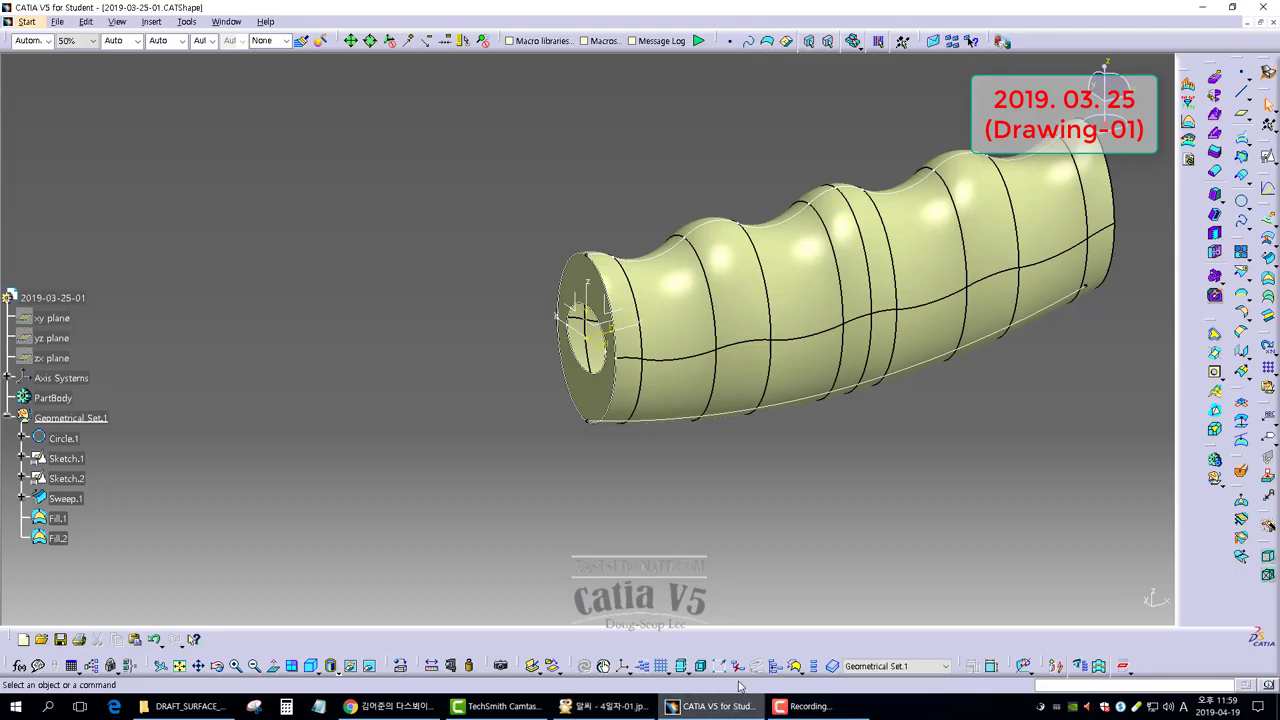
click(1268, 218)
click(577, 308)
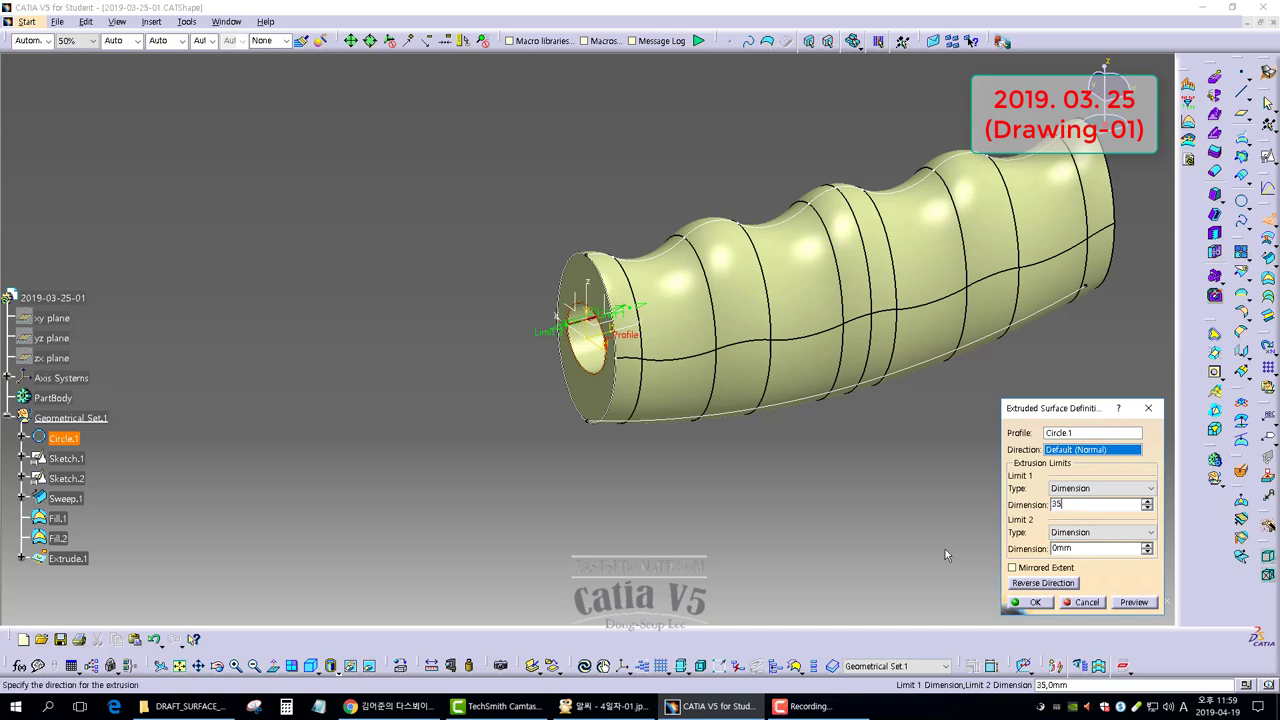
key(Return)
click(1045, 584)
click(1032, 602)
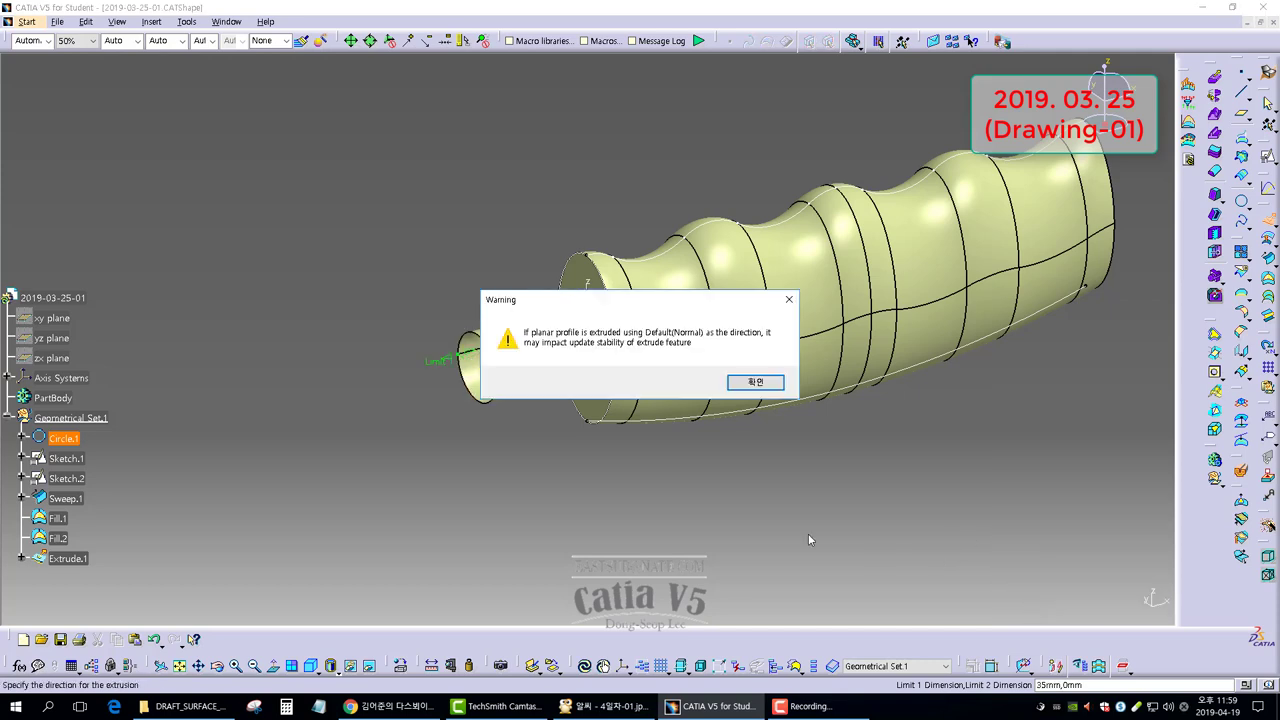
click(755, 381)
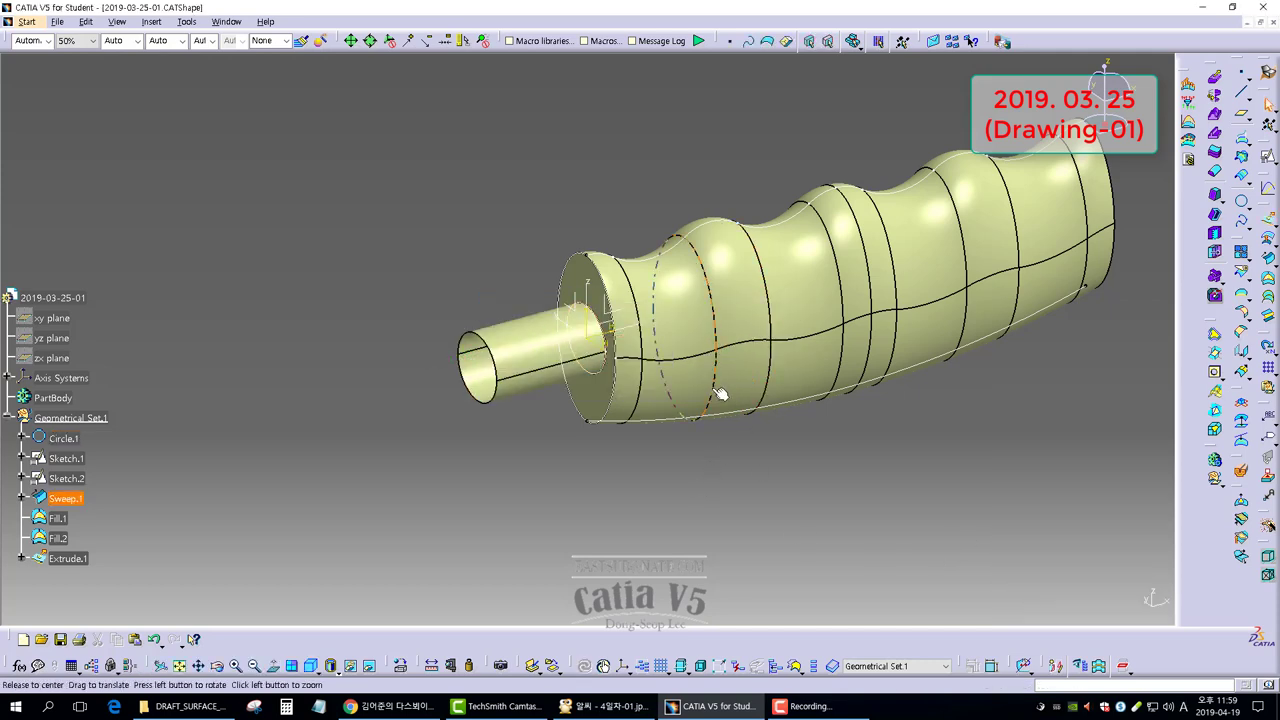
Step: Consult the drawing image and create a 4 mm BiTangent fillet between the extruded tube and the handle's near end face, trimming both supports
middle_drag(723, 394, 522, 490)
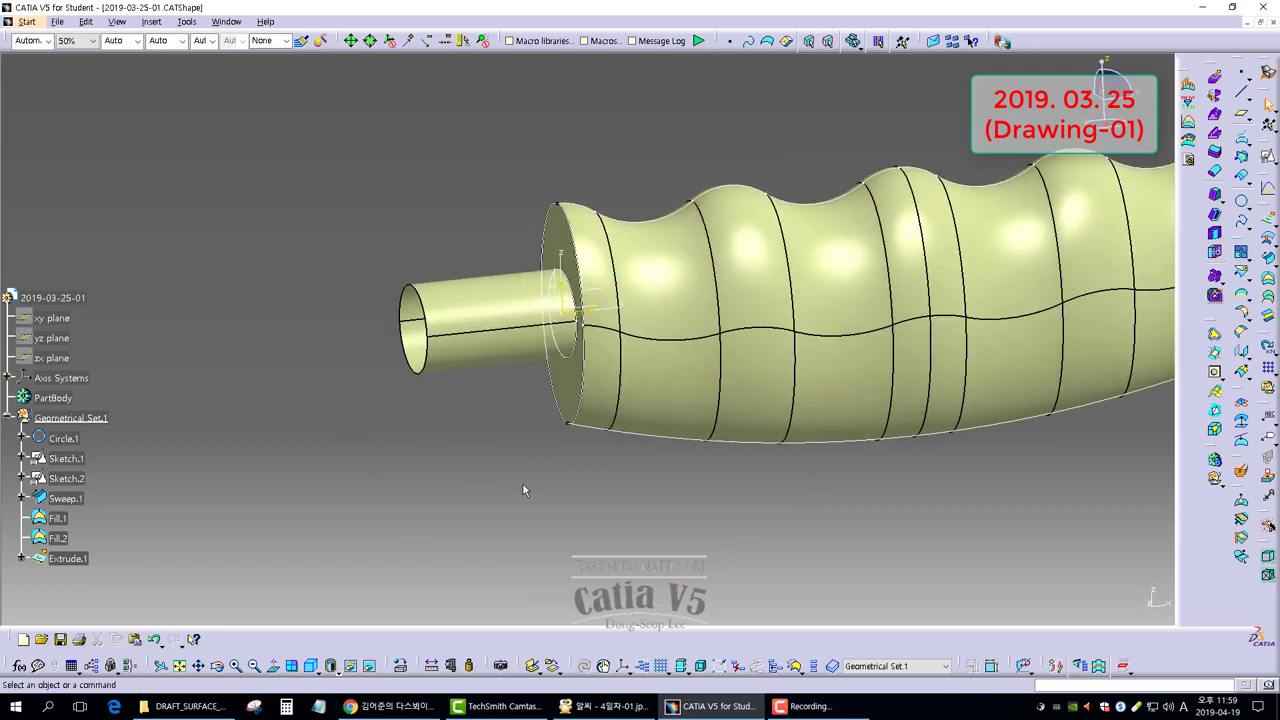
click(608, 706)
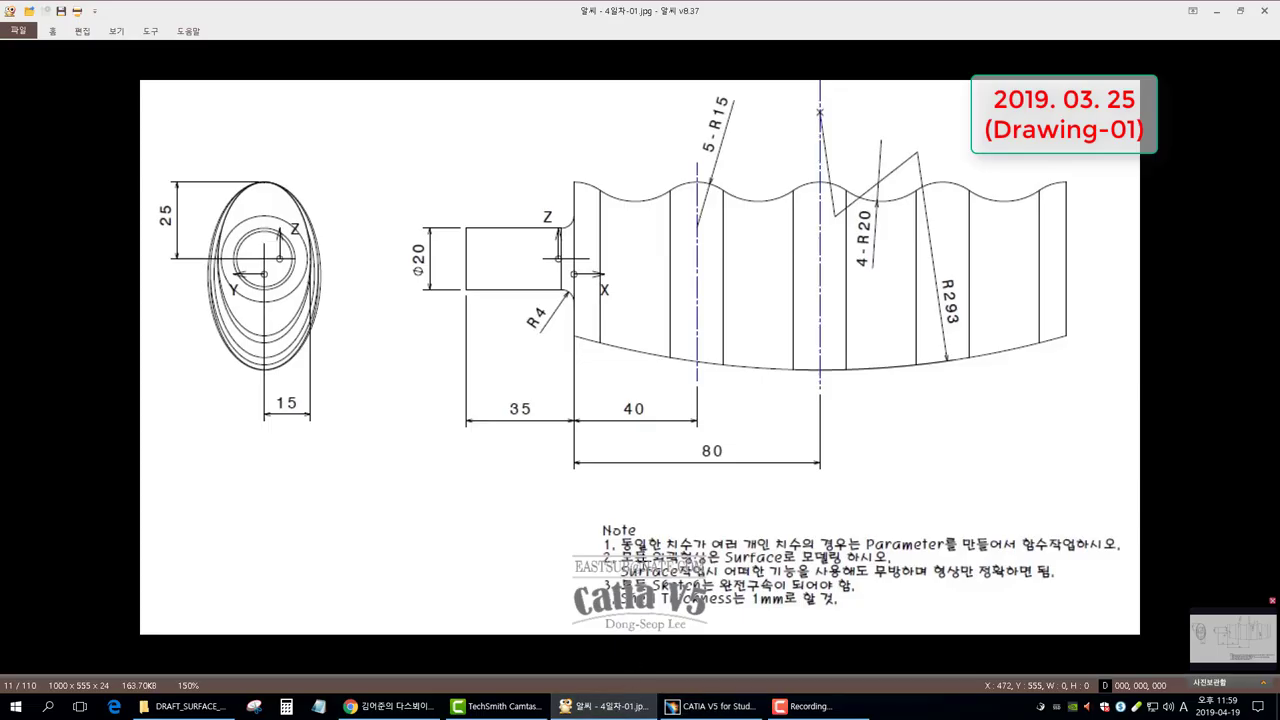
click(712, 706)
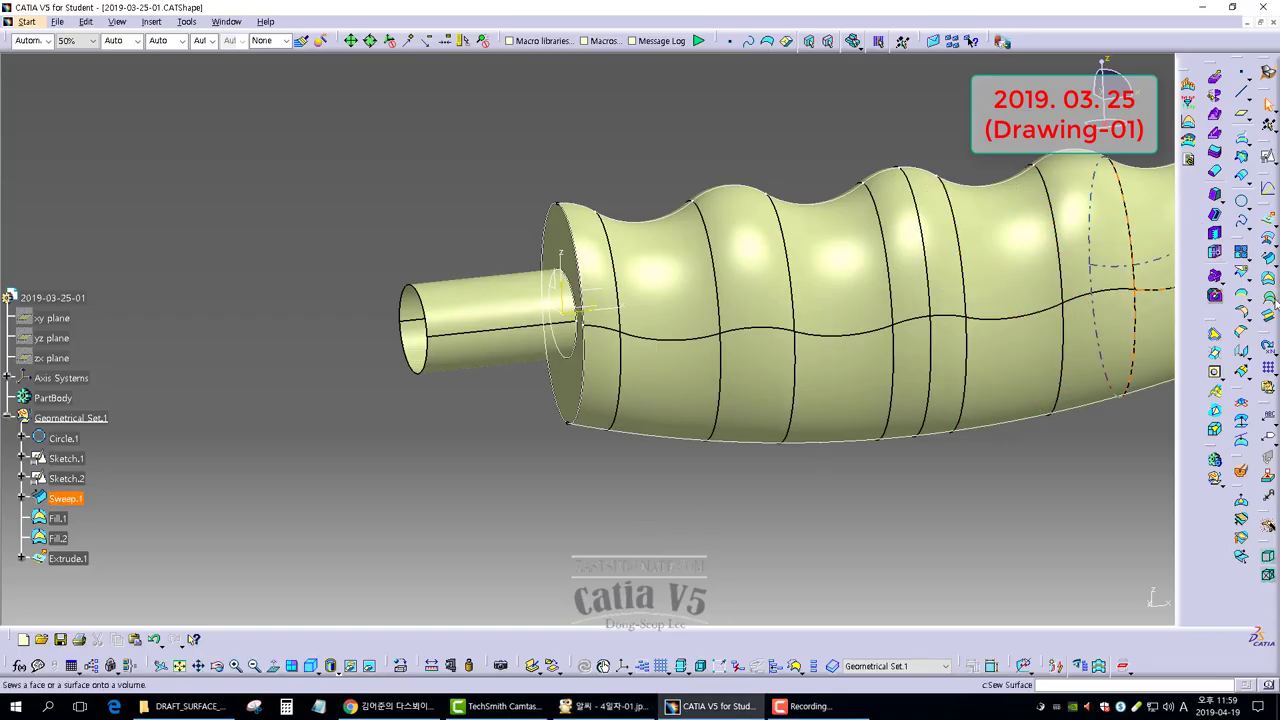
click(1244, 316)
click(471, 329)
middle_drag(471, 329, 534, 366)
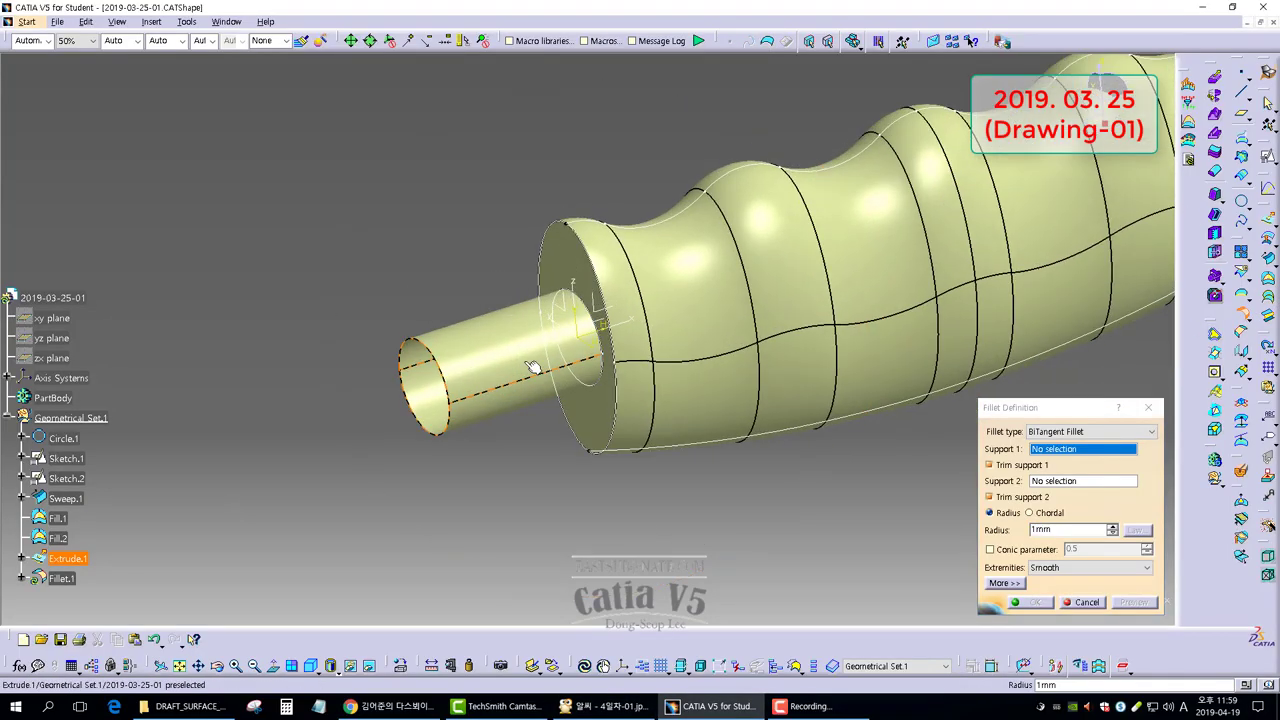
click(578, 258)
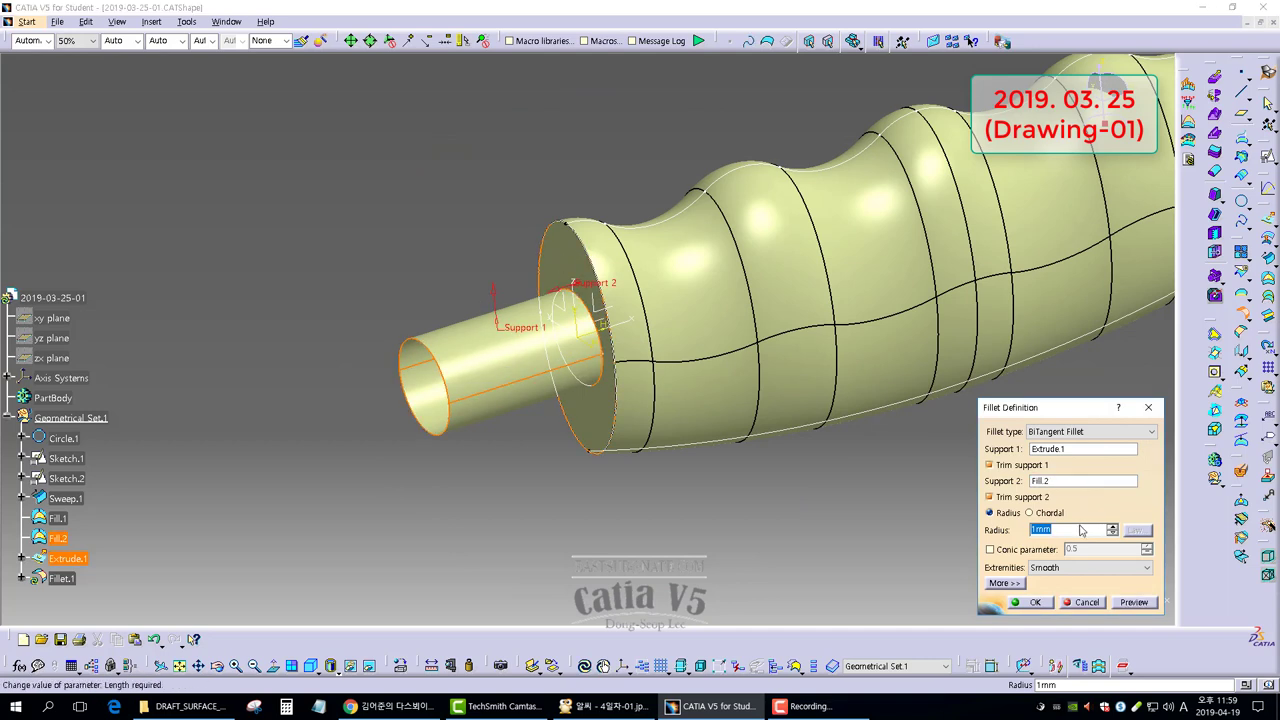
text(4mm)
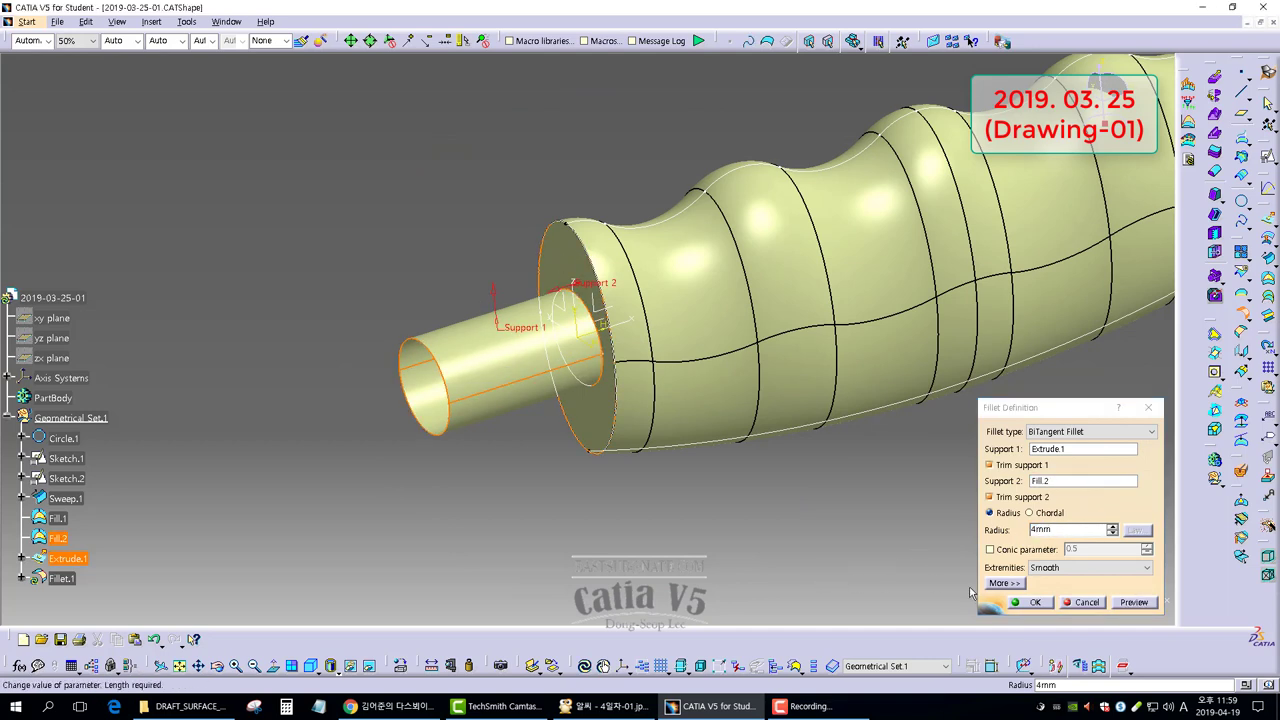
click(1033, 603)
Step: Start a Join of the handle surfaces, adding the far end's Fill.1 and the swept body Sweep.1
middle_drag(527, 411, 940, 312)
click(1242, 256)
click(913, 292)
click(843, 300)
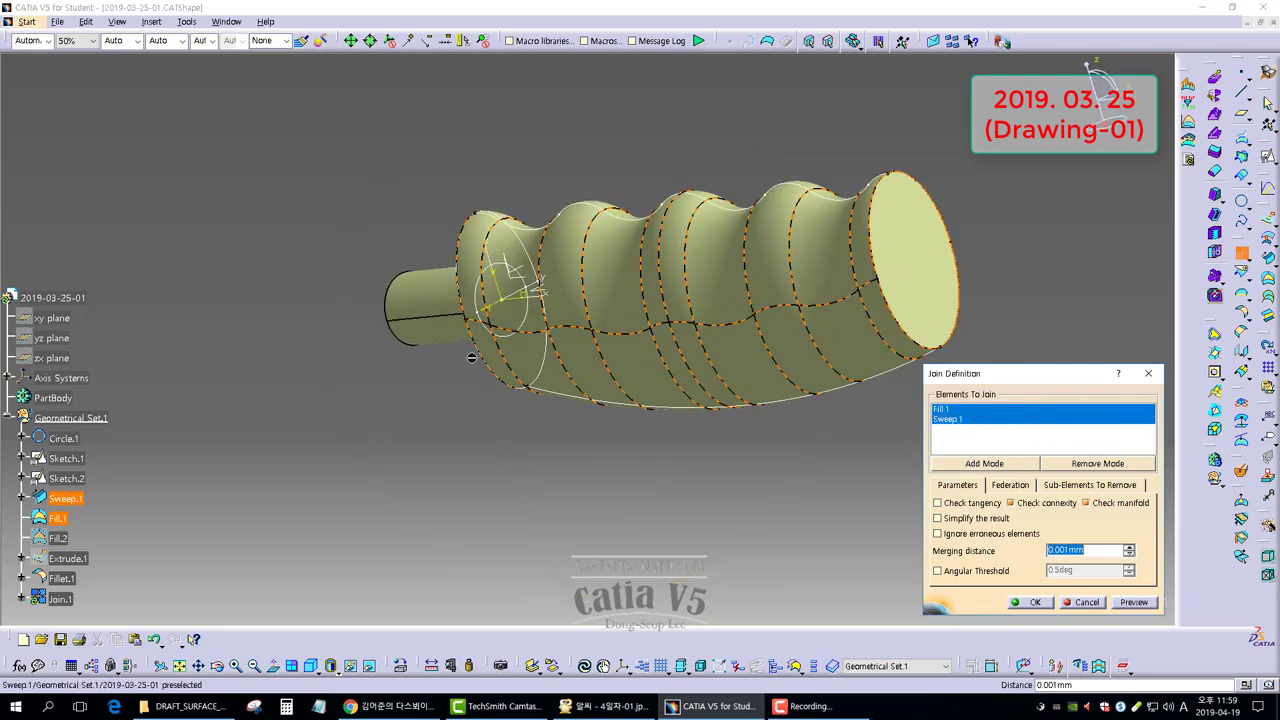